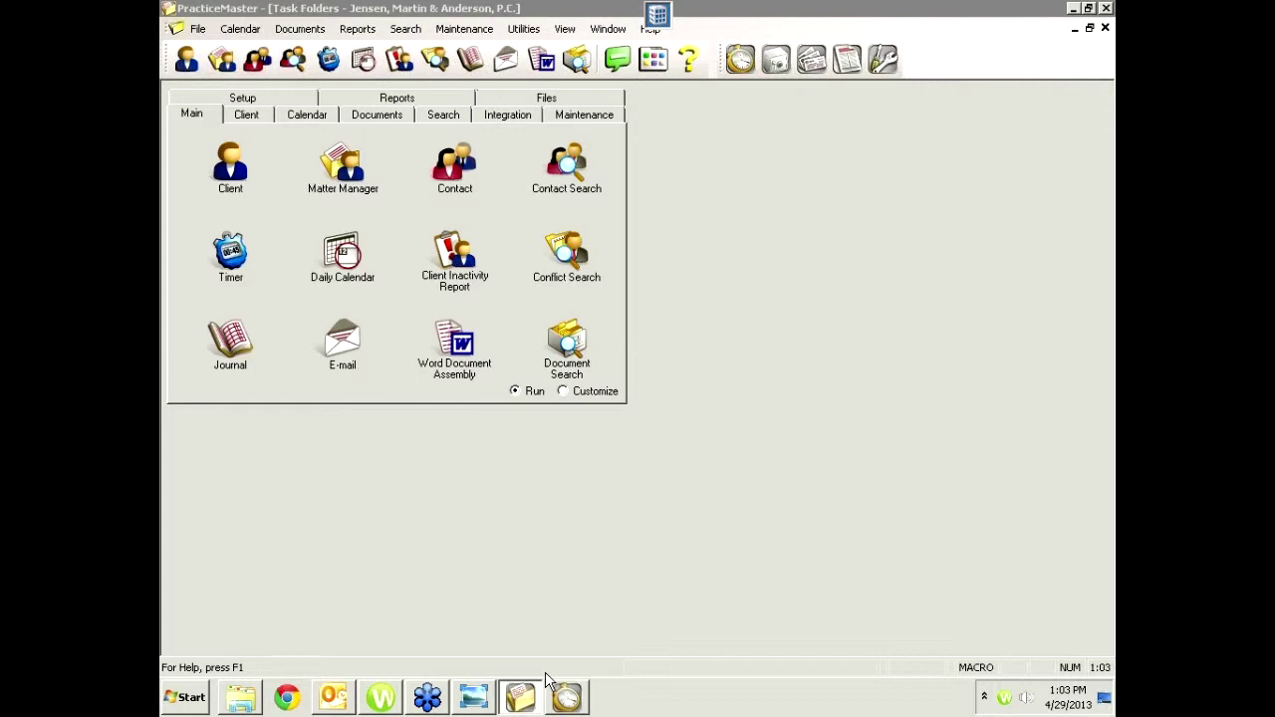
View the GTW.jpg webinar image and close it
{"action": "left_click", "coordinate": [485, 702]}
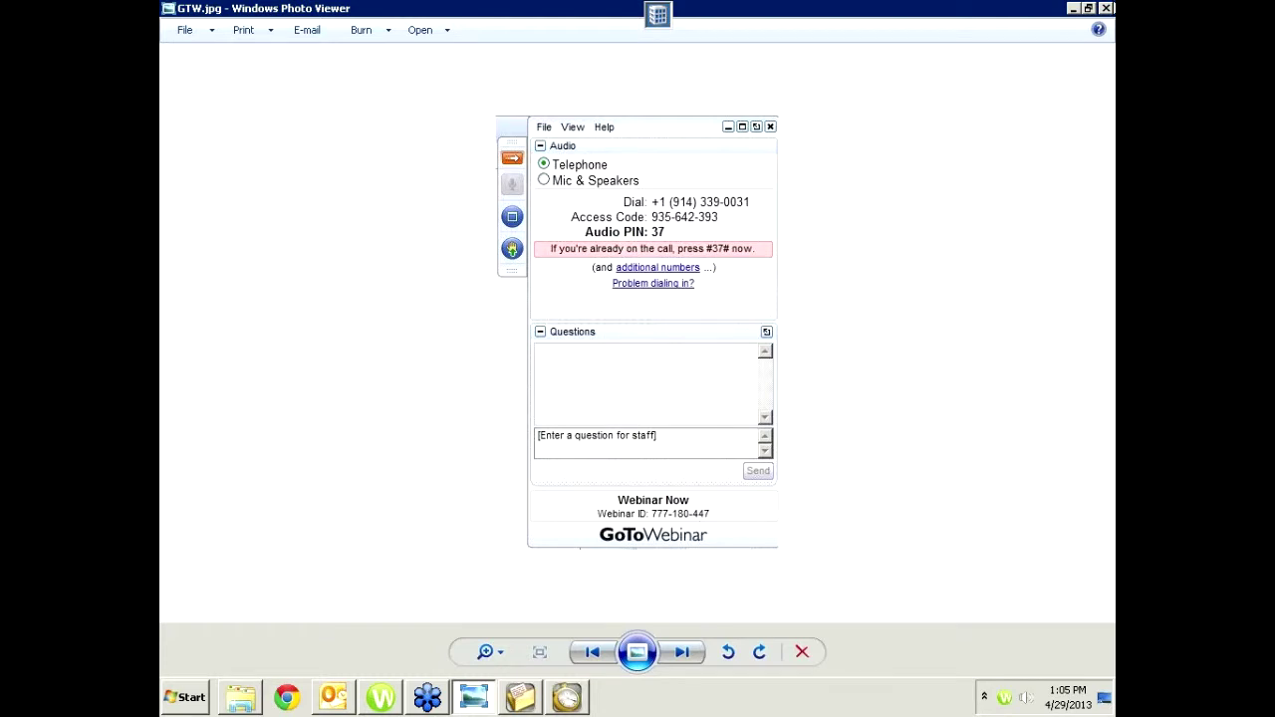
{"action": "left_click", "coordinate": [1106, 8]}
Switch to PracticeMaster, open the Daily Calendar and enlarge the task list area beneath it
{"action": "left_click", "coordinate": [475, 699]}
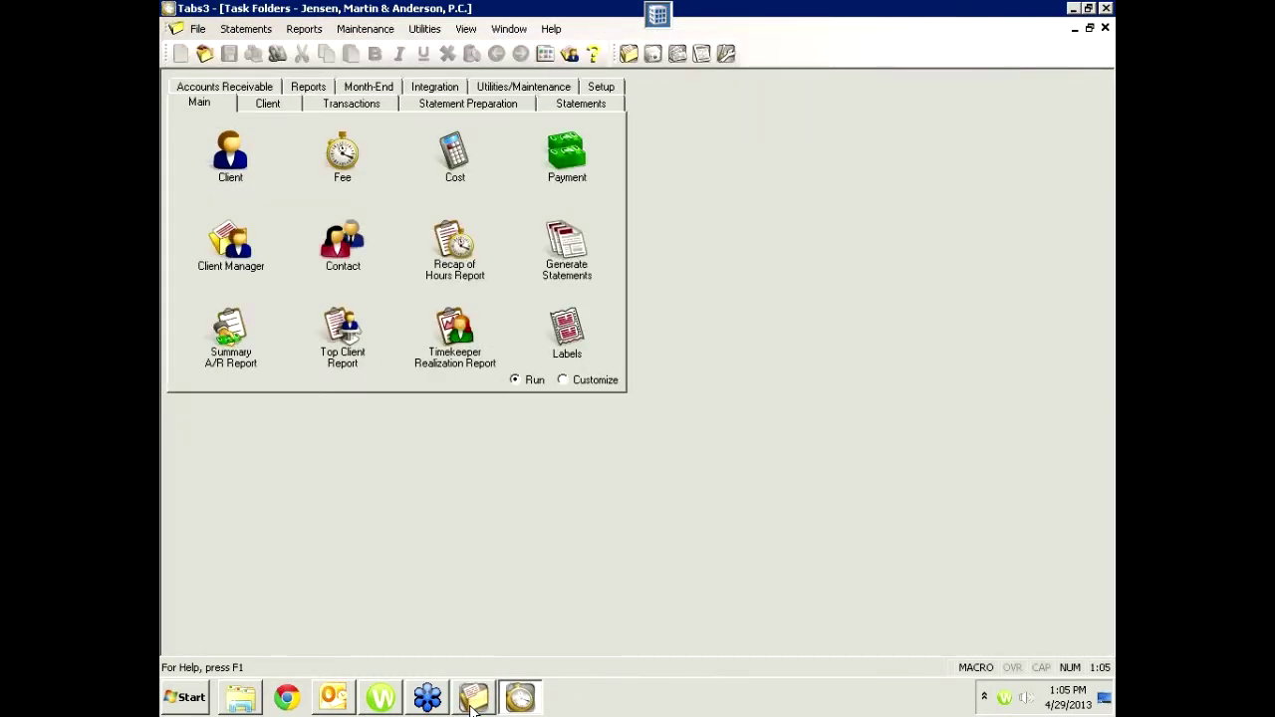
{"action": "left_click", "coordinate": [474, 703]}
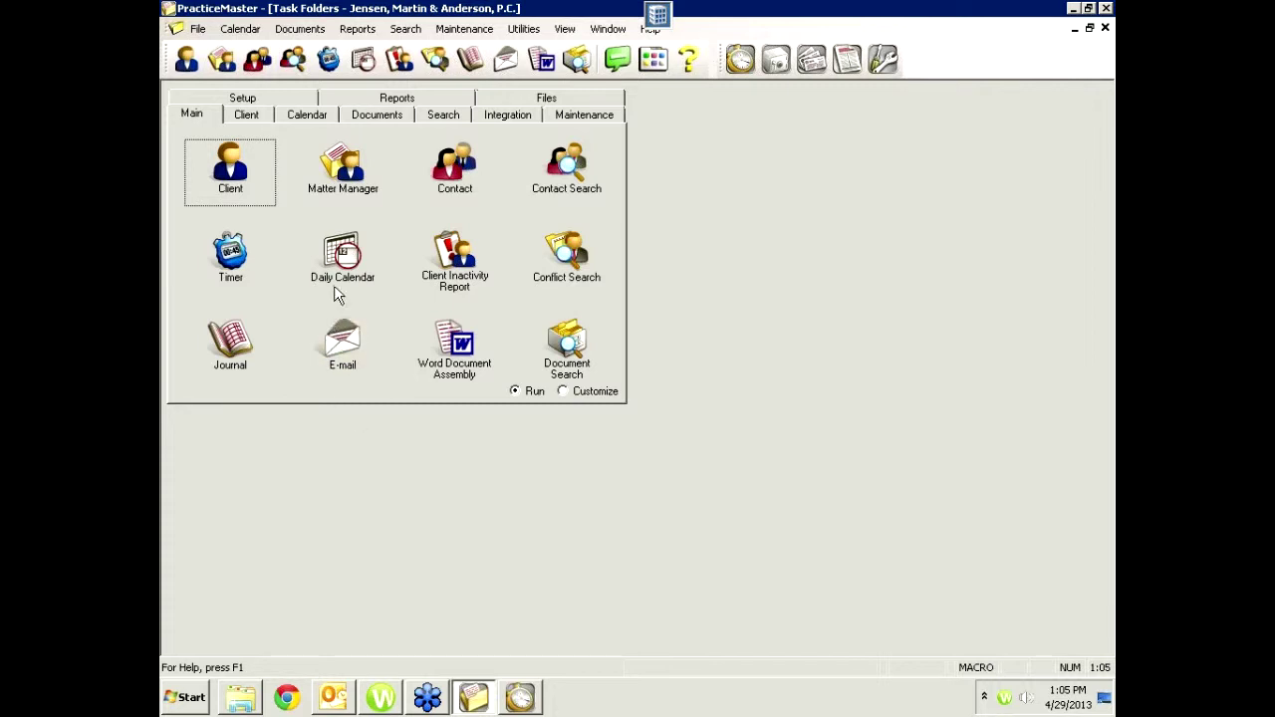
{"action": "double_click", "coordinate": [341, 257]}
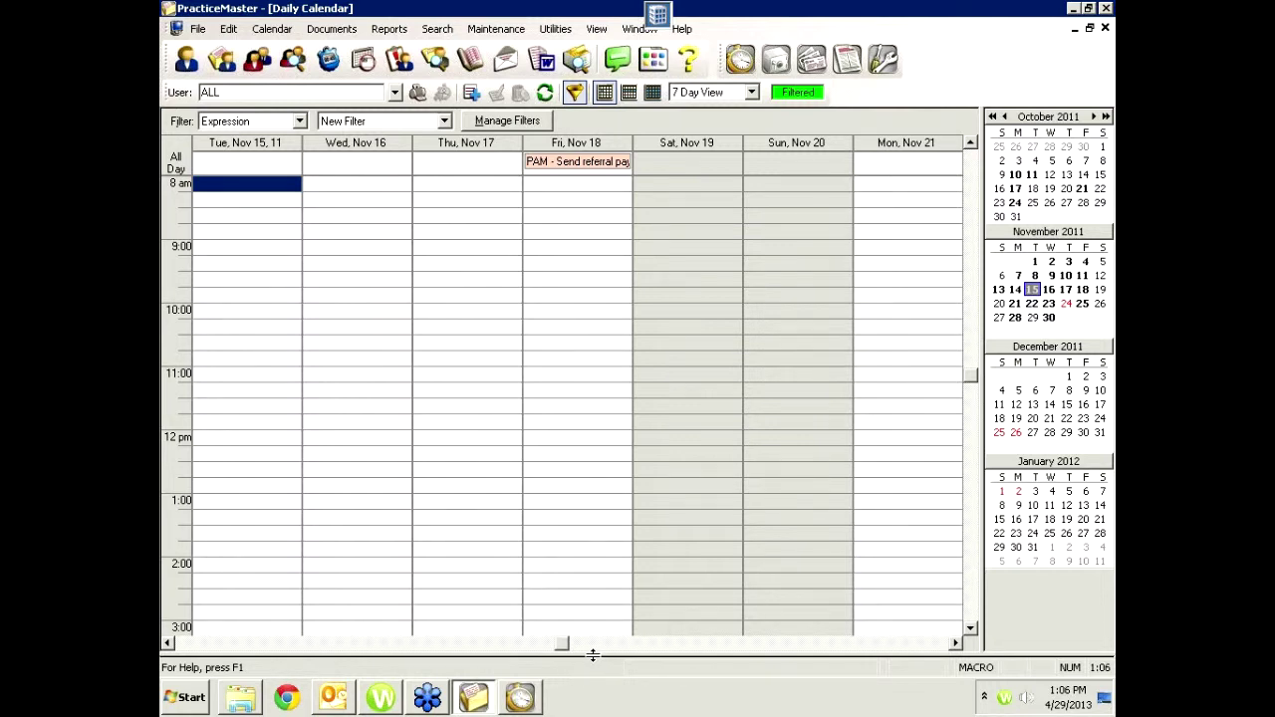
{"action": "left_click_drag", "start_coordinate": [592, 655], "coordinate": [604, 526]}
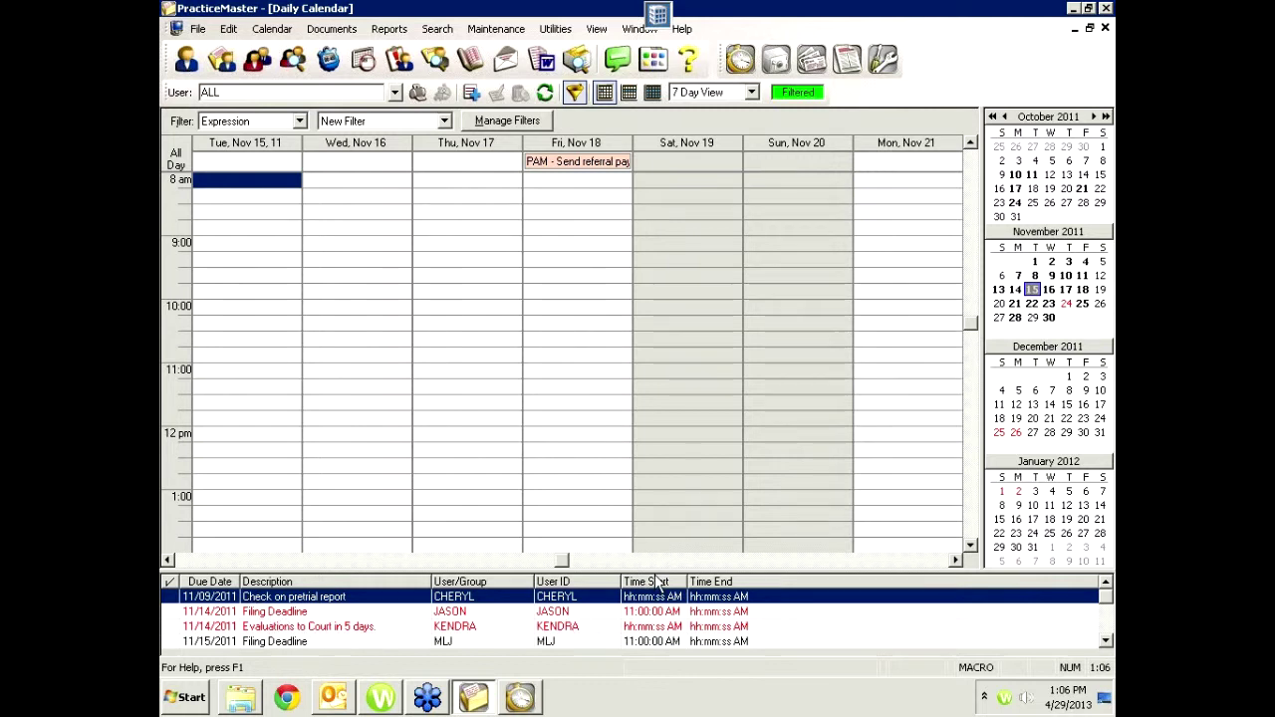
{"action": "left_click_drag", "start_coordinate": [655, 571], "coordinate": [659, 522]}
{"action": "left_click_drag", "start_coordinate": [658, 571], "coordinate": [665, 492]}
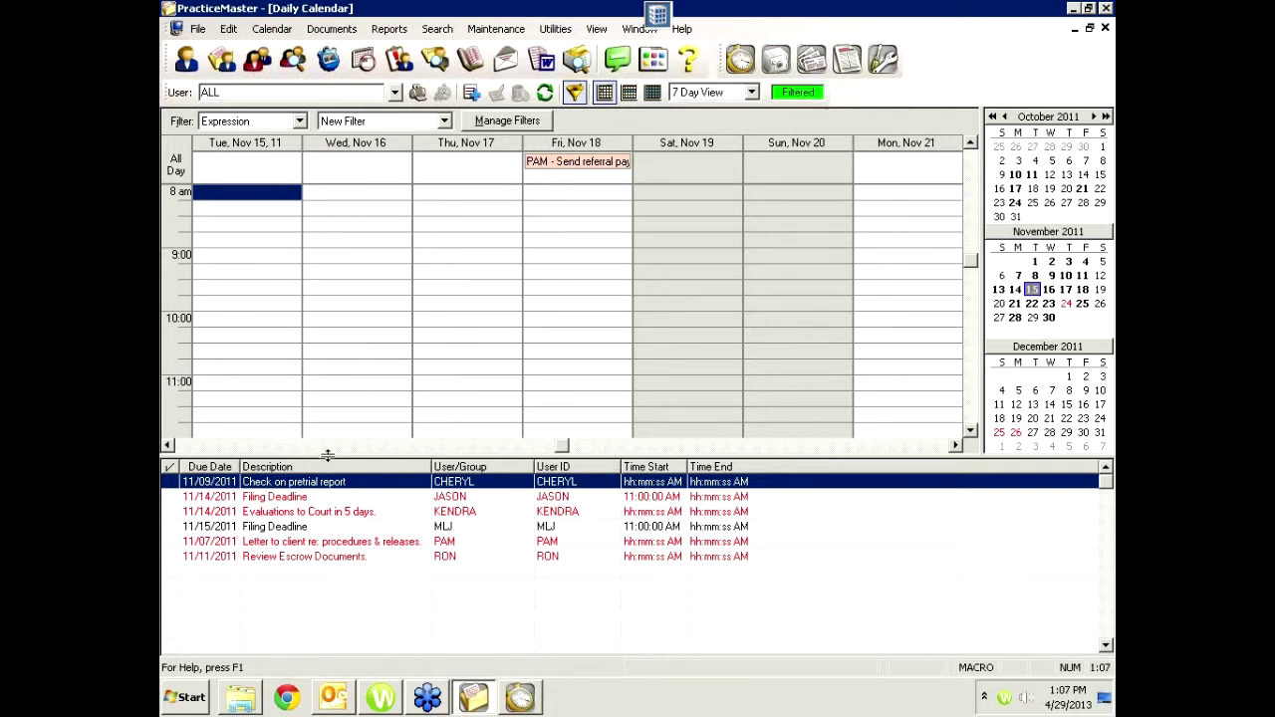
Edit the (Task_List) column layout of the calendar and add the Client_Name and Client_Work_Desc fields
{"action": "right_click", "coordinate": [755, 467]}
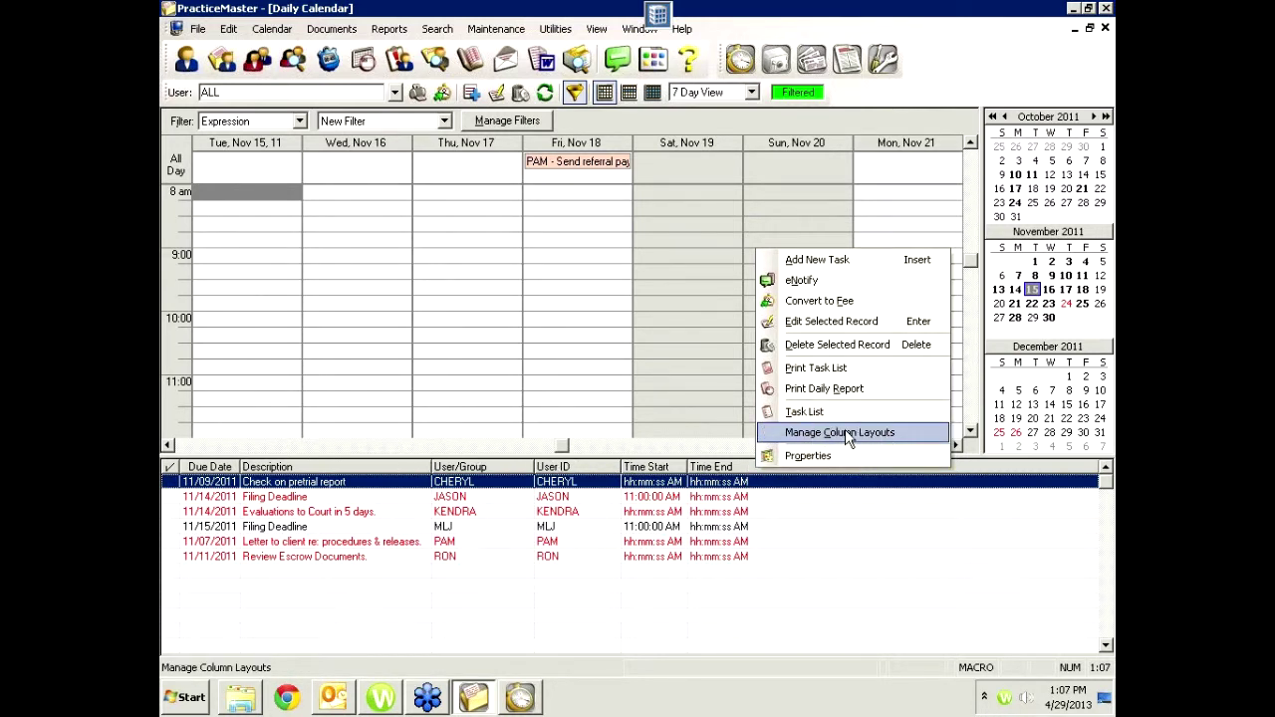
{"action": "left_click", "coordinate": [817, 432]}
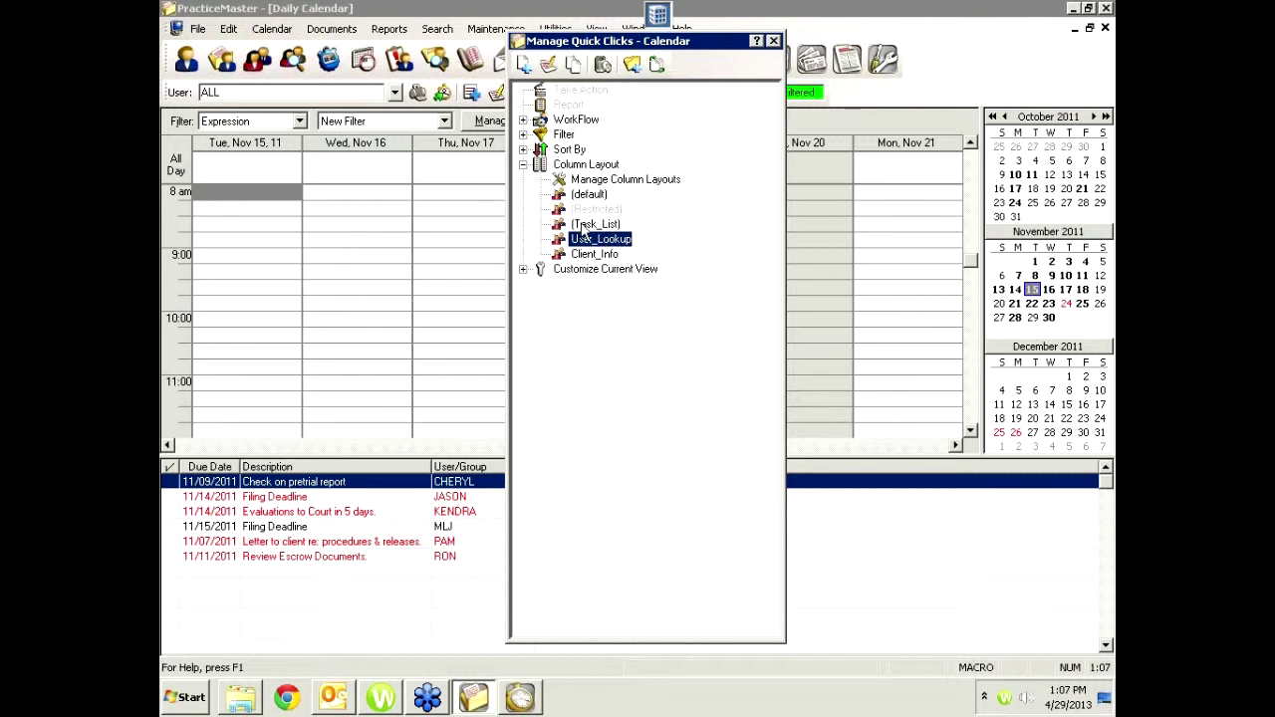
{"action": "left_click", "coordinate": [585, 228]}
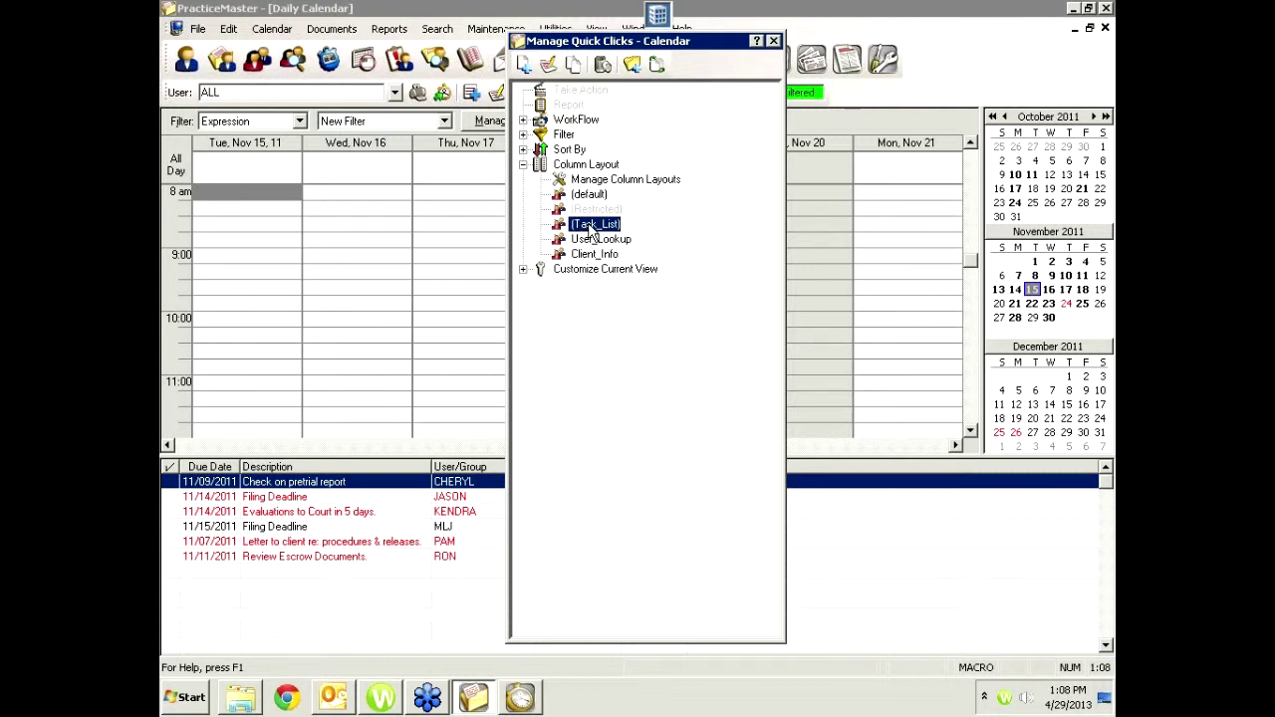
{"action": "double_click", "coordinate": [594, 225]}
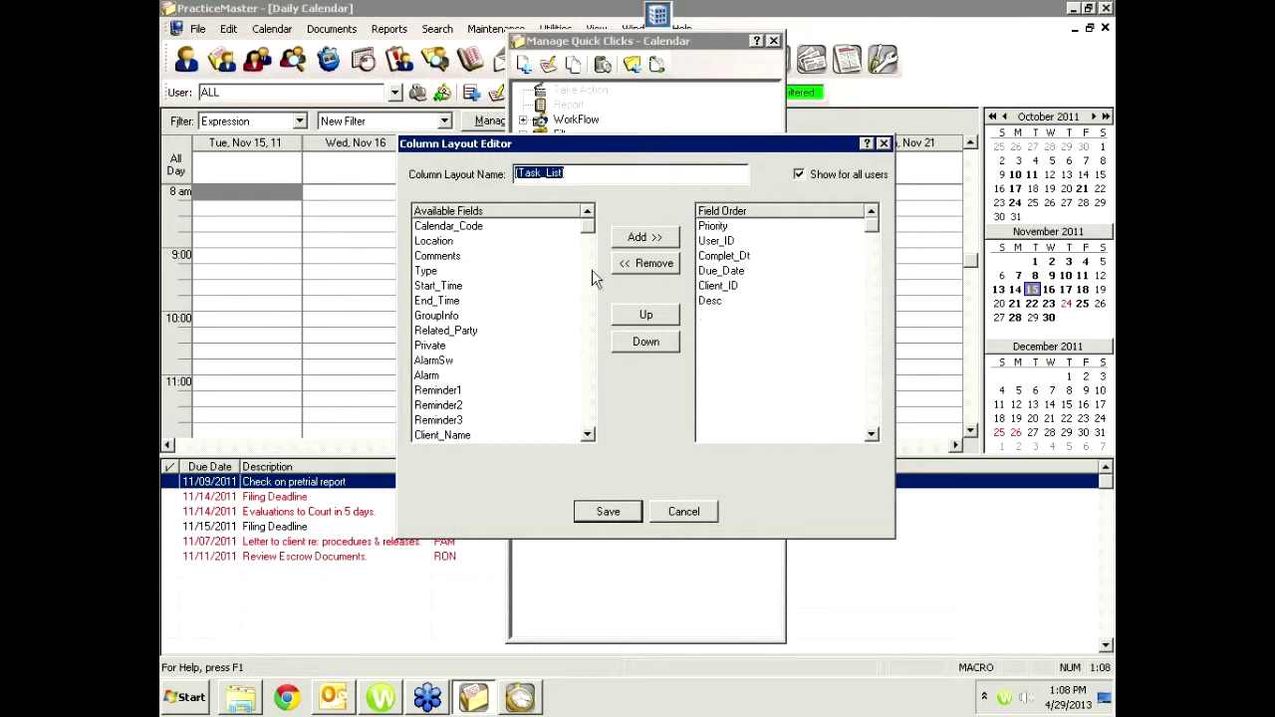
{"action": "double_click", "coordinate": [441, 438]}
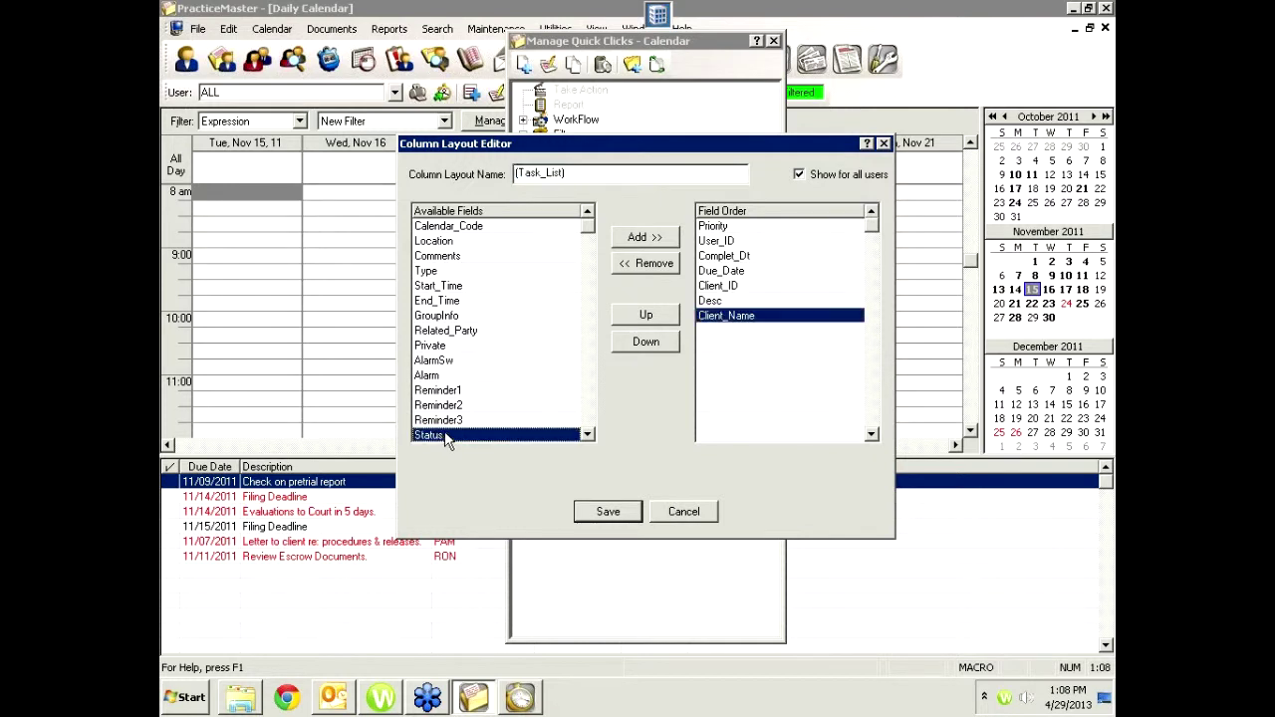
{"action": "left_click", "coordinate": [586, 435]}
{"action": "left_click", "coordinate": [586, 435]}
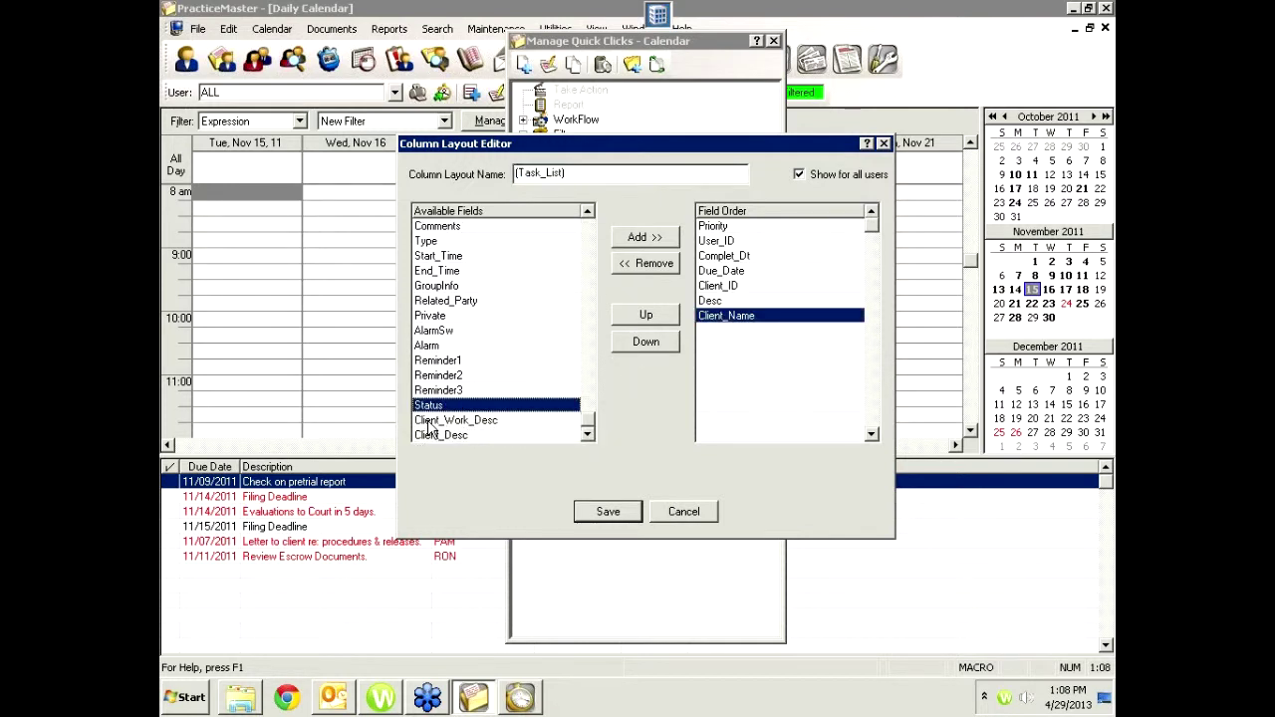
{"action": "double_click", "coordinate": [481, 420]}
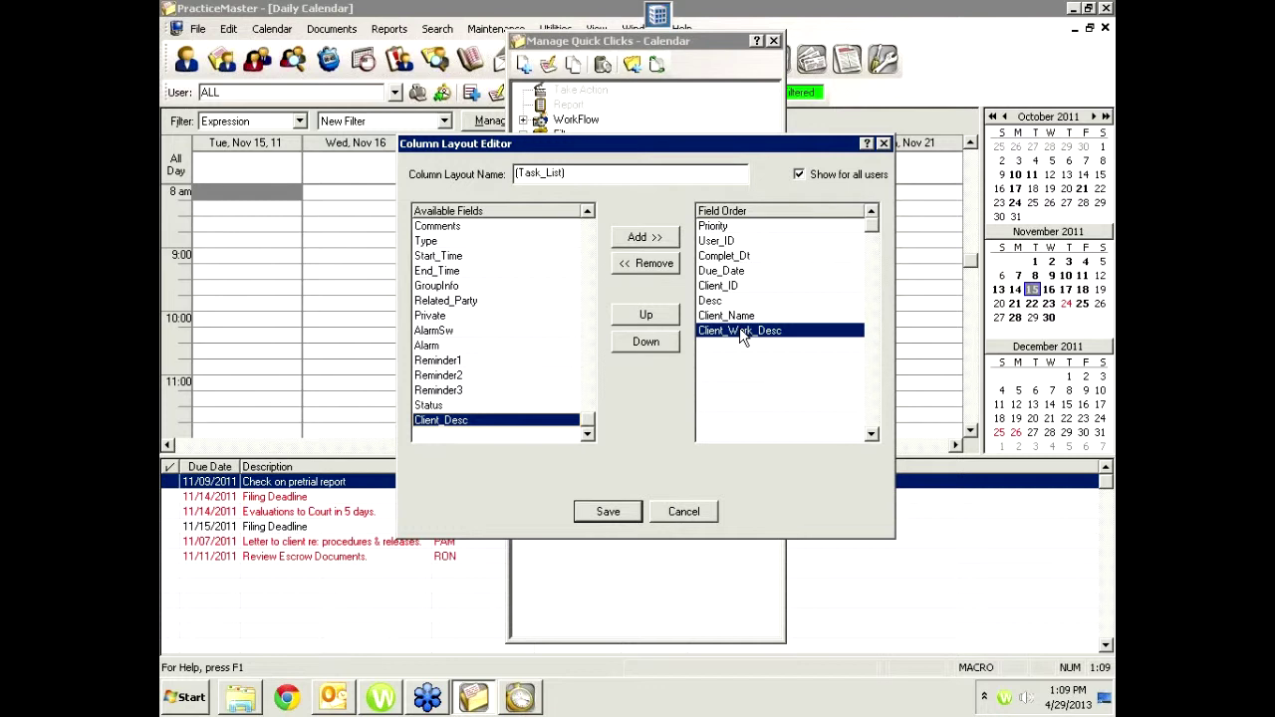
Move the Client_Name field up in the field order so it sits directly below Priority
{"action": "left_click", "coordinate": [709, 317]}
{"action": "left_click", "coordinate": [648, 315]}
{"action": "left_click", "coordinate": [651, 314]}
{"action": "left_click", "coordinate": [650, 314]}
{"action": "left_click", "coordinate": [650, 315]}
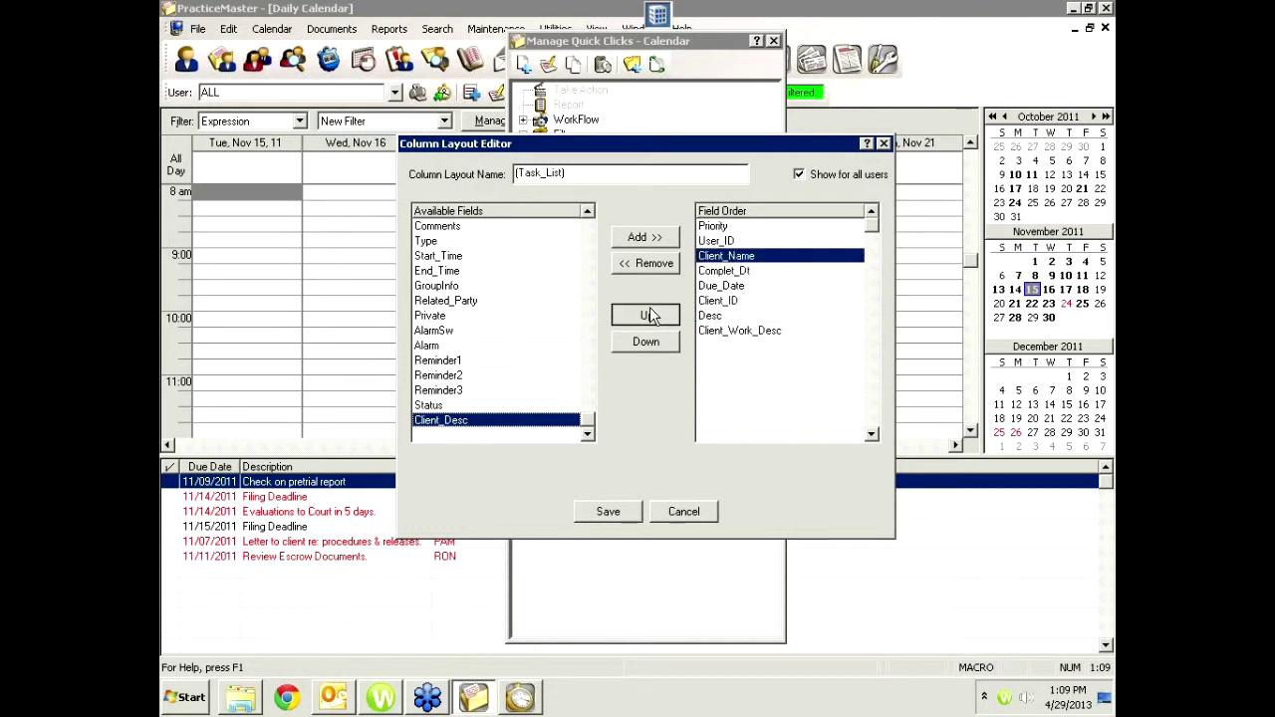
{"action": "left_click", "coordinate": [658, 316]}
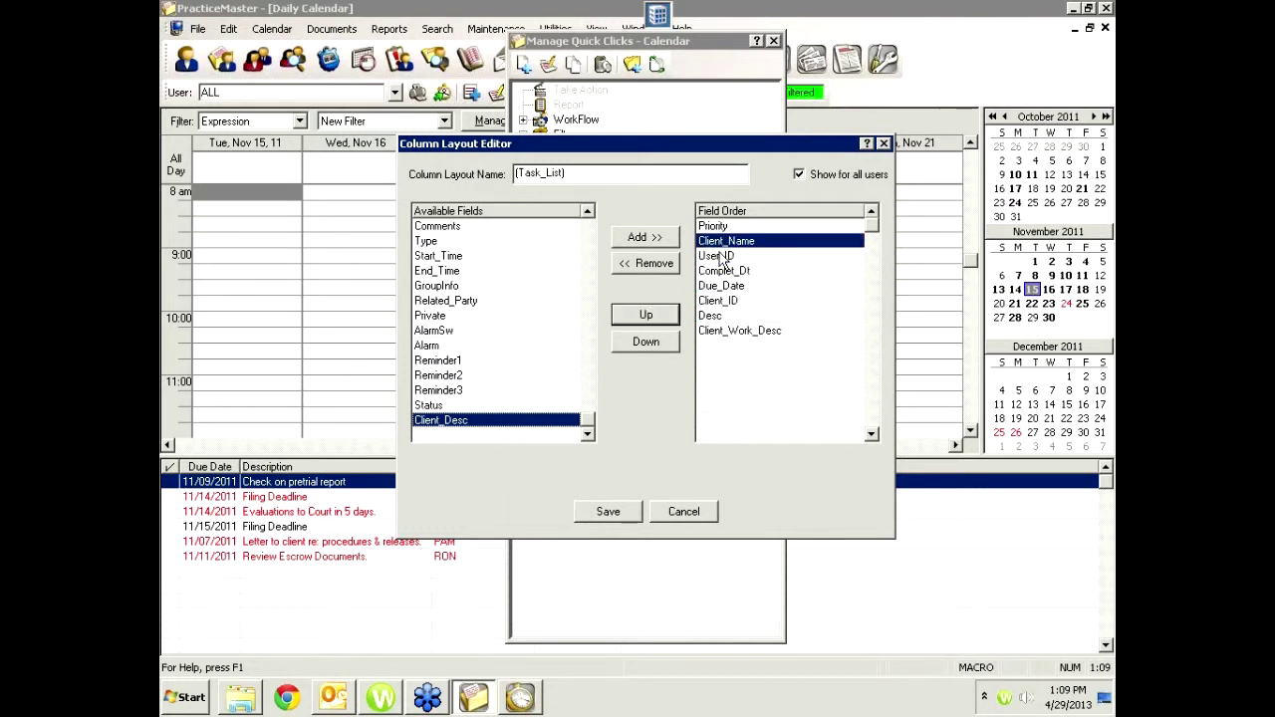
Move the Client_Work_Desc field up in the field order so it sits directly below Client_Name
{"action": "left_click", "coordinate": [706, 319]}
{"action": "left_click", "coordinate": [709, 332]}
{"action": "left_click", "coordinate": [660, 317]}
{"action": "left_click", "coordinate": [661, 317]}
{"action": "left_click", "coordinate": [662, 318]}
{"action": "left_click", "coordinate": [660, 317]}
{"action": "left_click", "coordinate": [661, 317]}
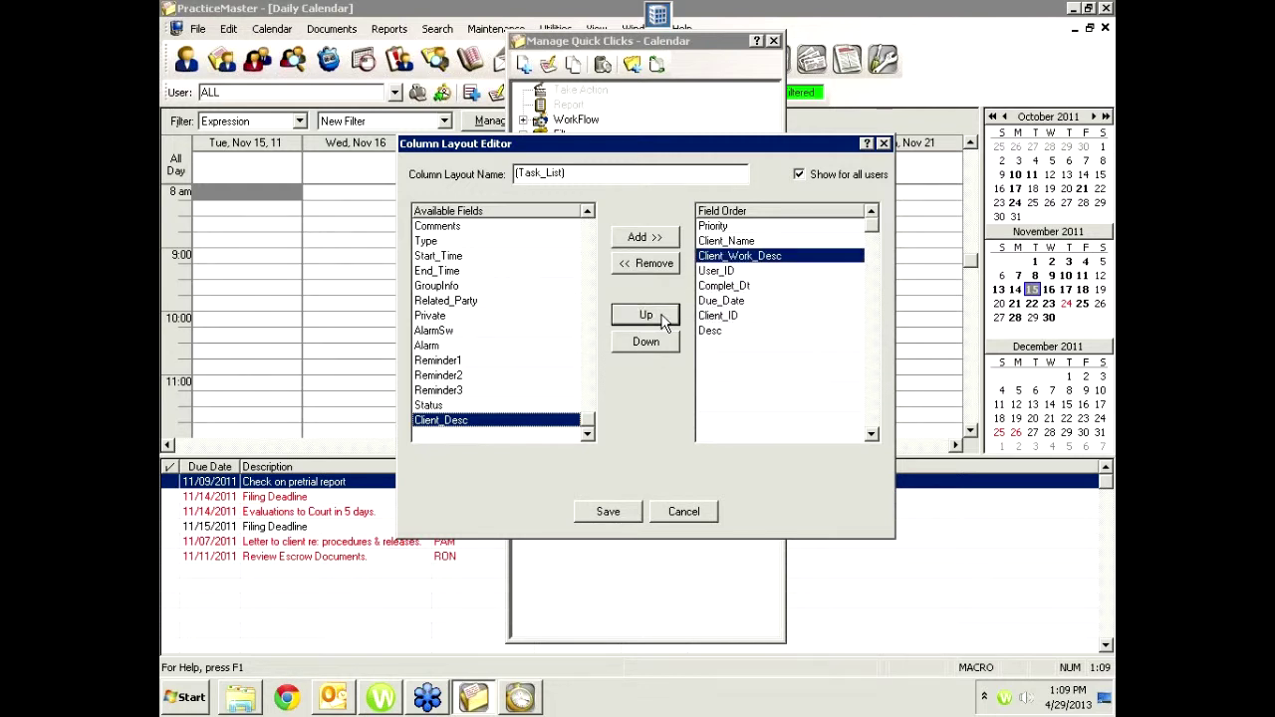
Remove the User_ID field from the (Task_List) layout, save the layout and close the layout manager
{"action": "left_click", "coordinate": [725, 273]}
{"action": "left_click", "coordinate": [645, 263]}
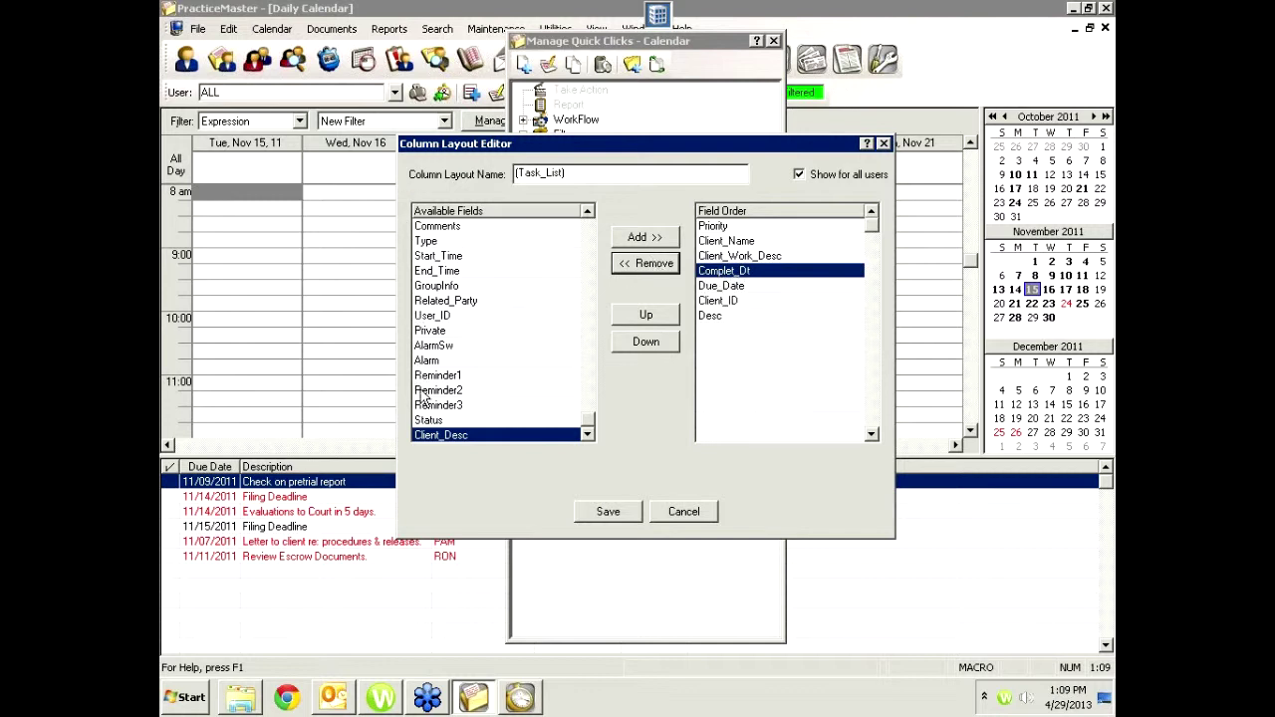
{"action": "left_click", "coordinate": [612, 514]}
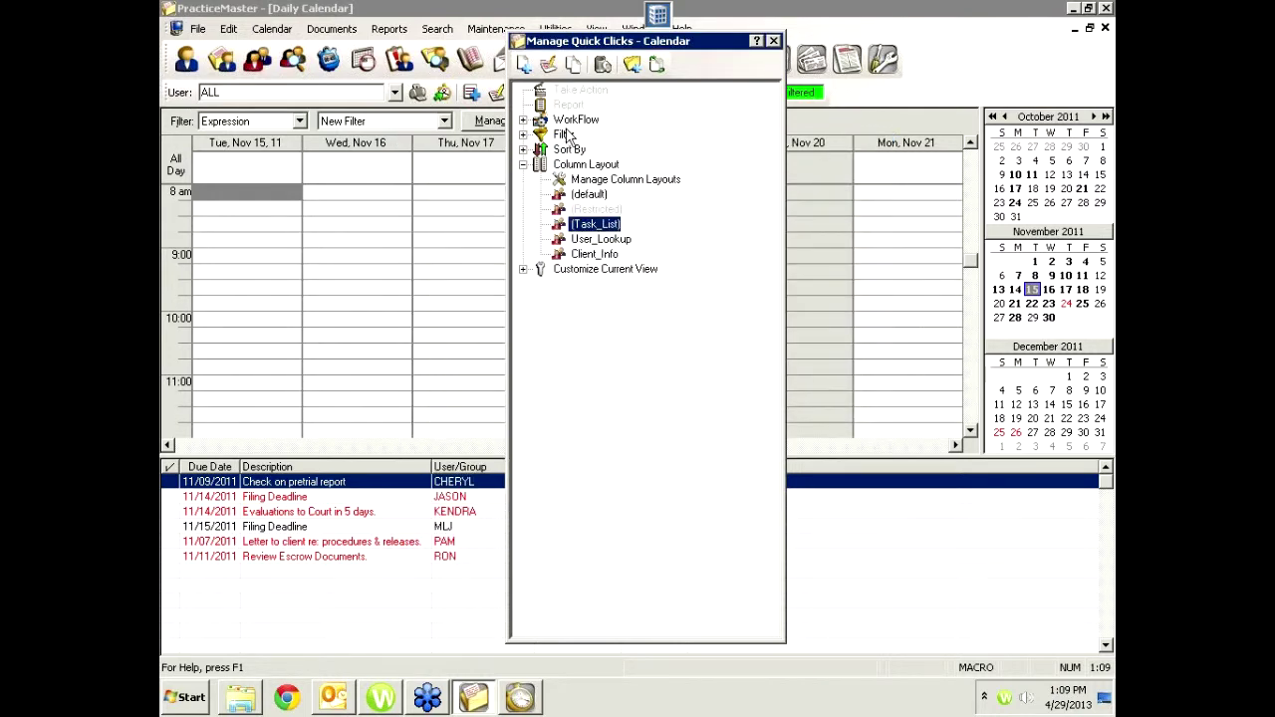
{"action": "left_click", "coordinate": [774, 42]}
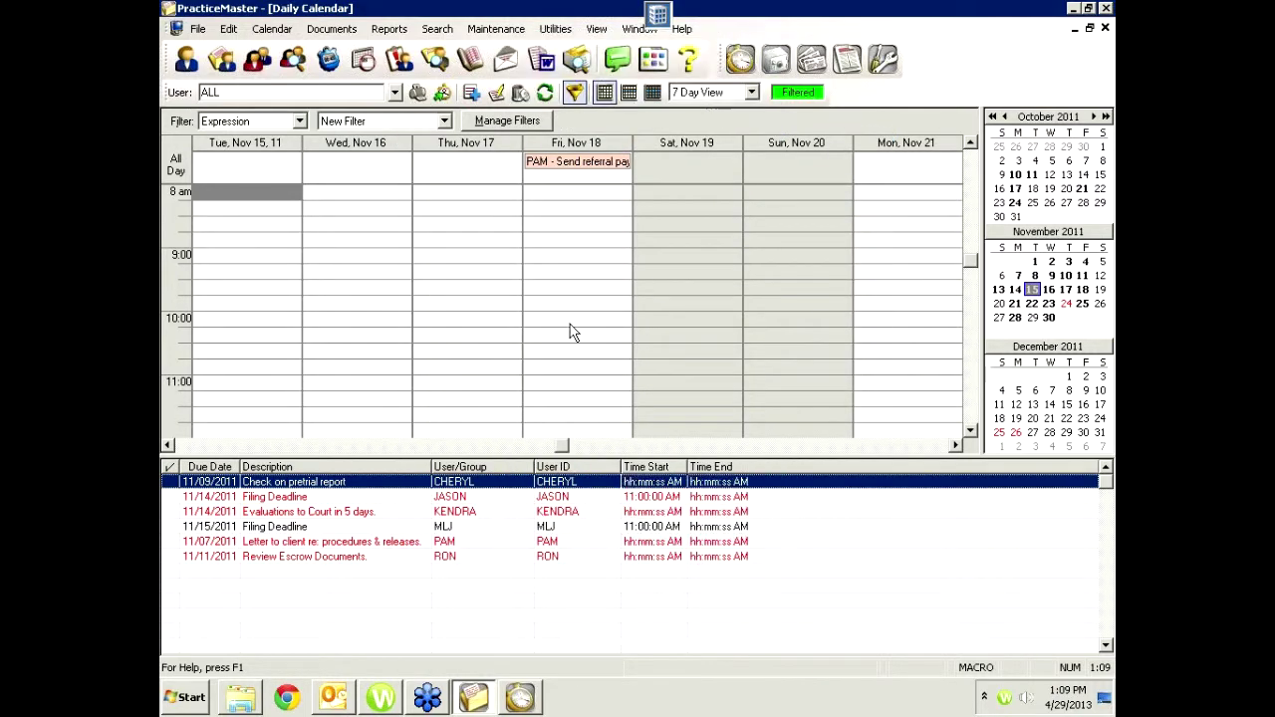
{"action": "right_click", "coordinate": [781, 478]}
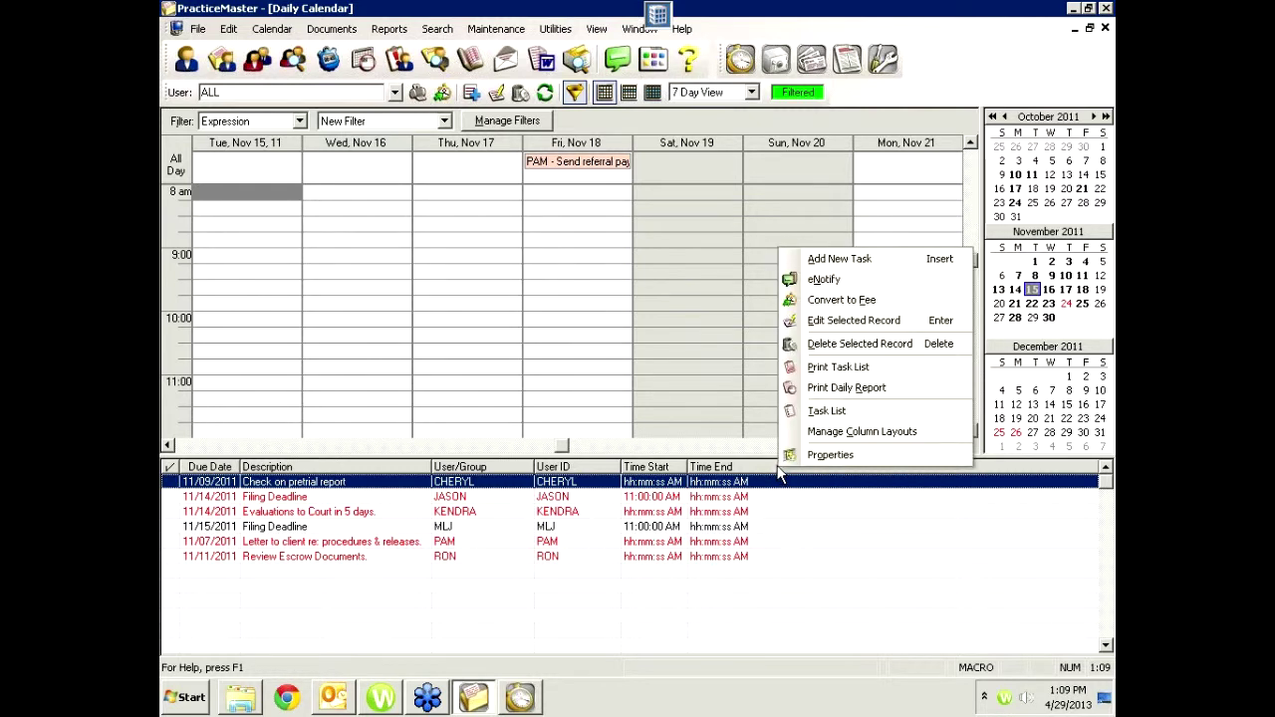
{"action": "left_click", "coordinate": [836, 536]}
{"action": "left_click", "coordinate": [837, 538]}
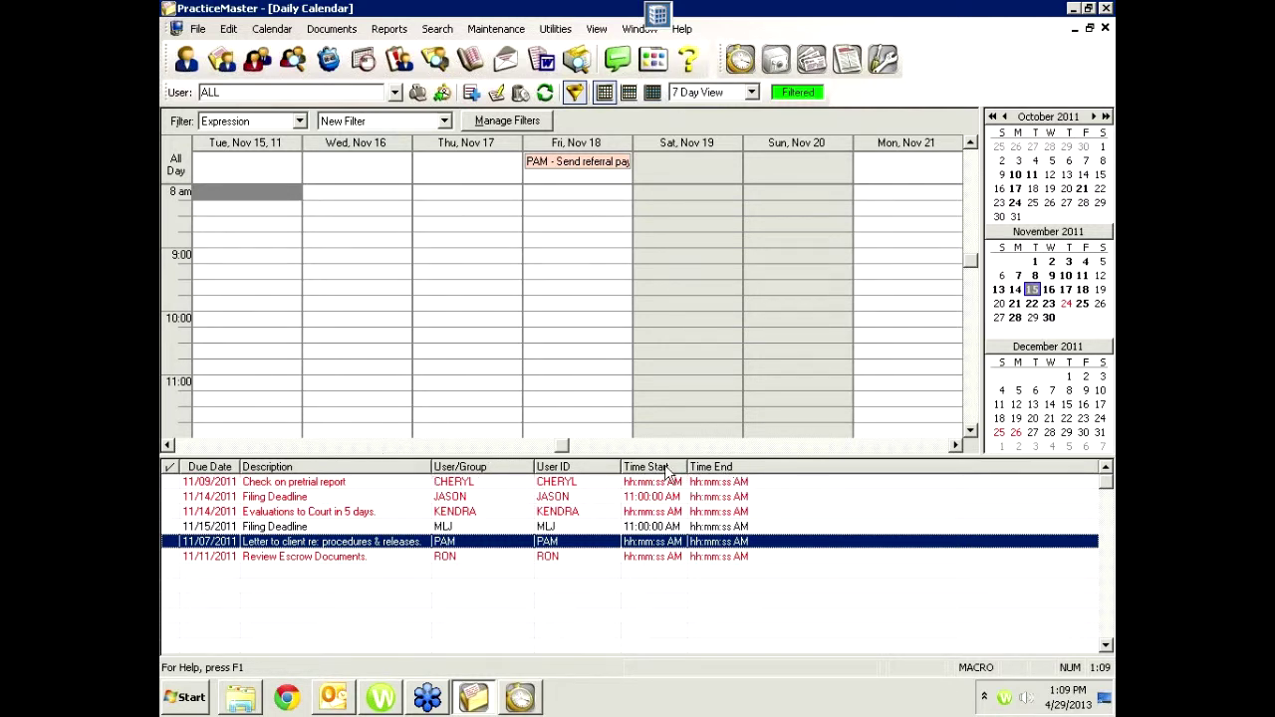
Set the task list's column layout to (Task_List) in the calendar properties
{"action": "right_click", "coordinate": [754, 472]}
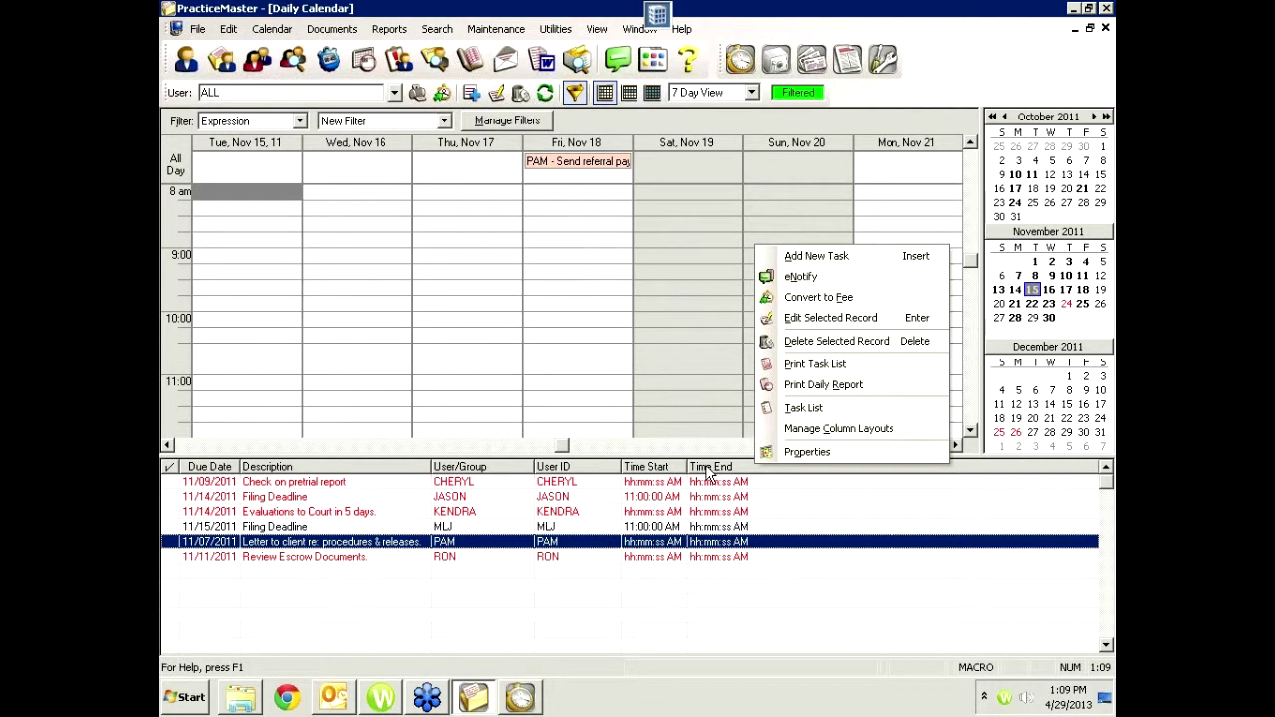
{"action": "left_click", "coordinate": [804, 451]}
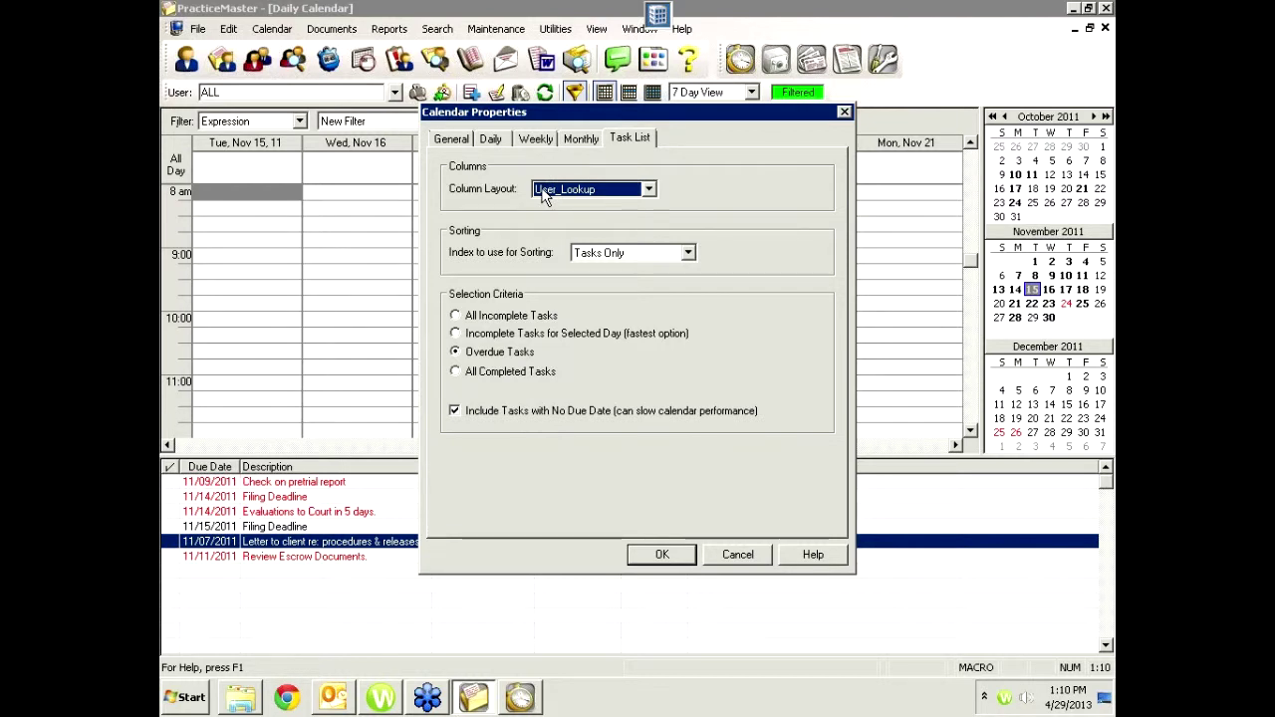
{"action": "left_click", "coordinate": [648, 189]}
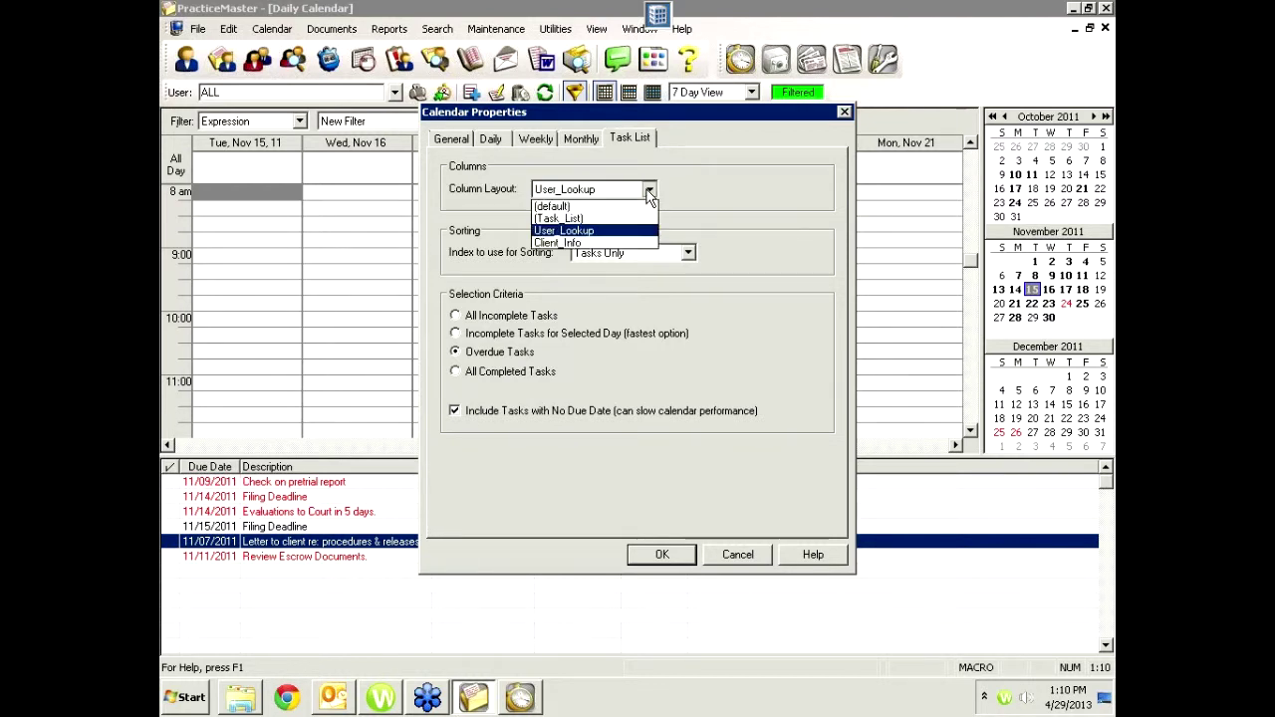
{"action": "left_click", "coordinate": [561, 217]}
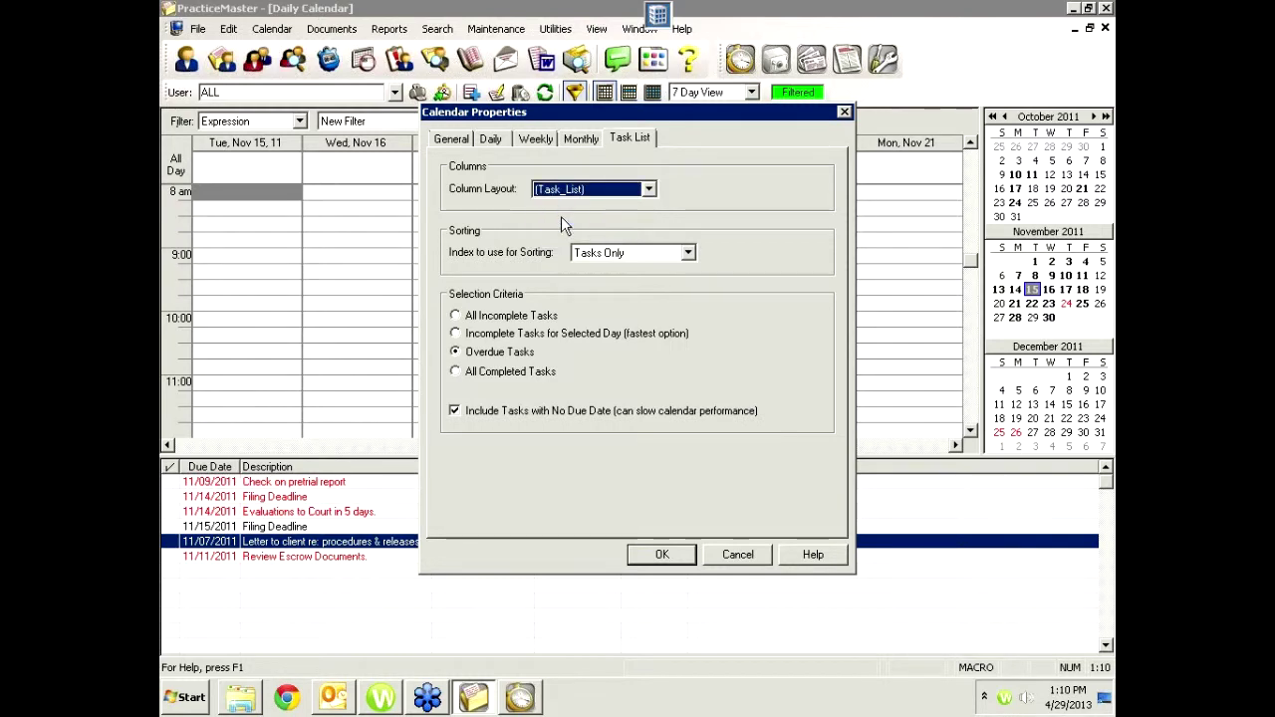
{"action": "left_click", "coordinate": [667, 558]}
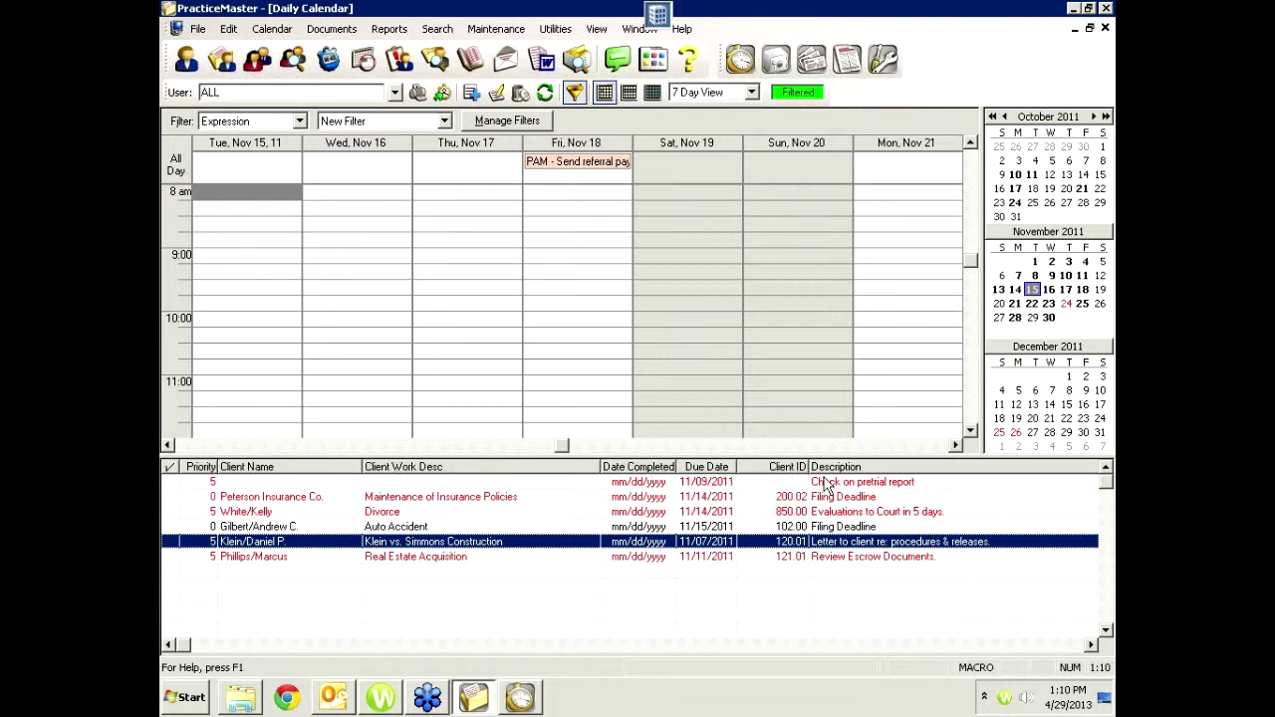
Bring up the task list's column layout manager again and close it
{"action": "right_click", "coordinate": [546, 463]}
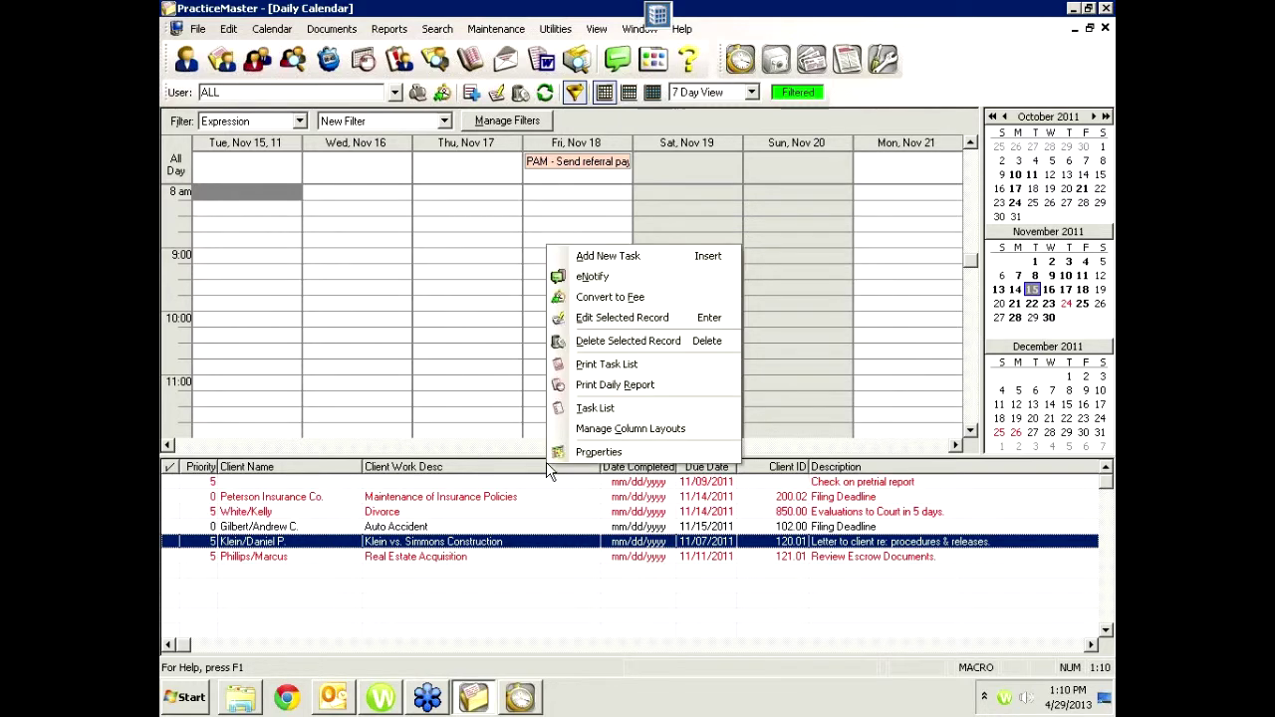
{"action": "left_click", "coordinate": [592, 434]}
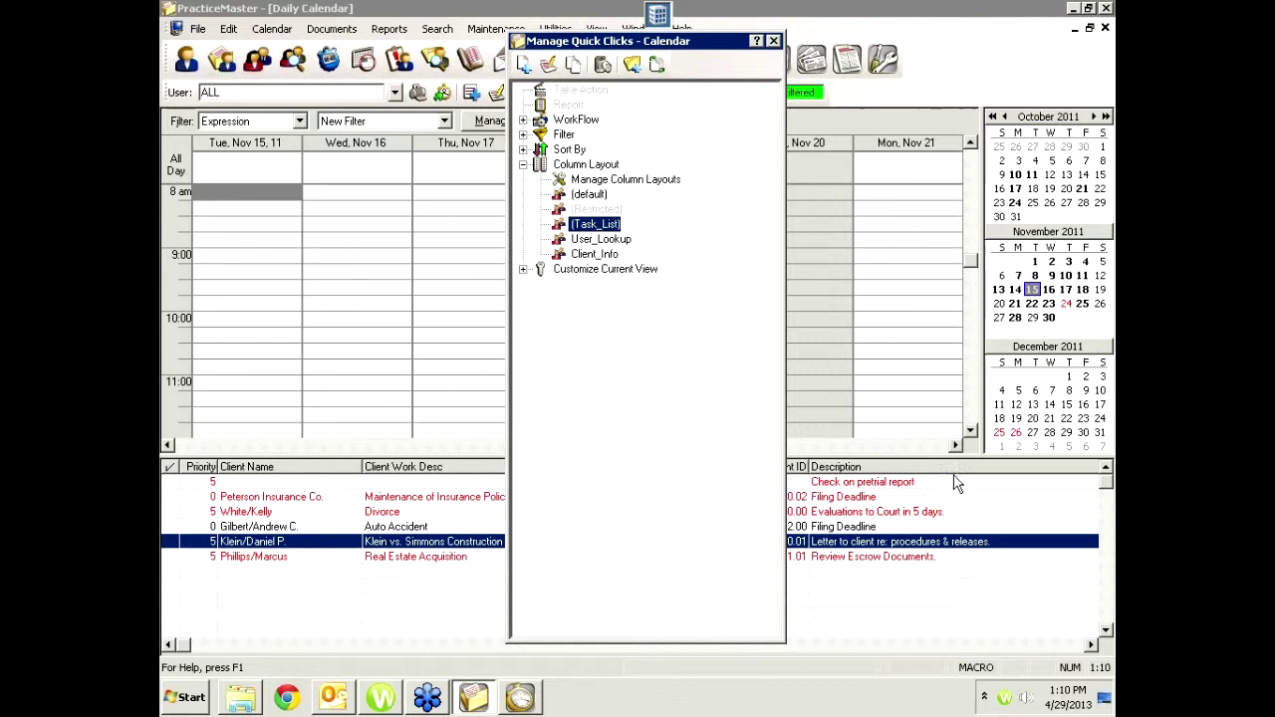
{"action": "left_click", "coordinate": [773, 41]}
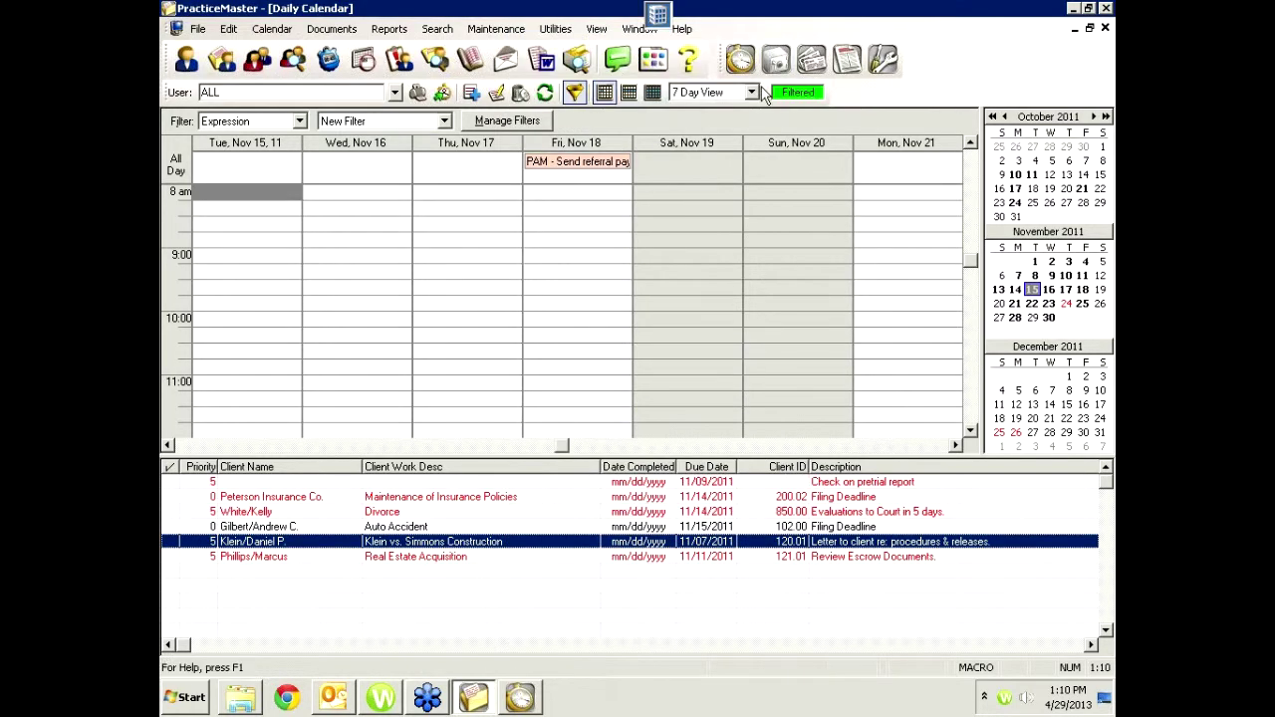
Examine the sorting index options and selection criteria in the task list's calendar properties, leaving without saving
{"action": "right_click", "coordinate": [563, 476]}
{"action": "left_click", "coordinate": [615, 463]}
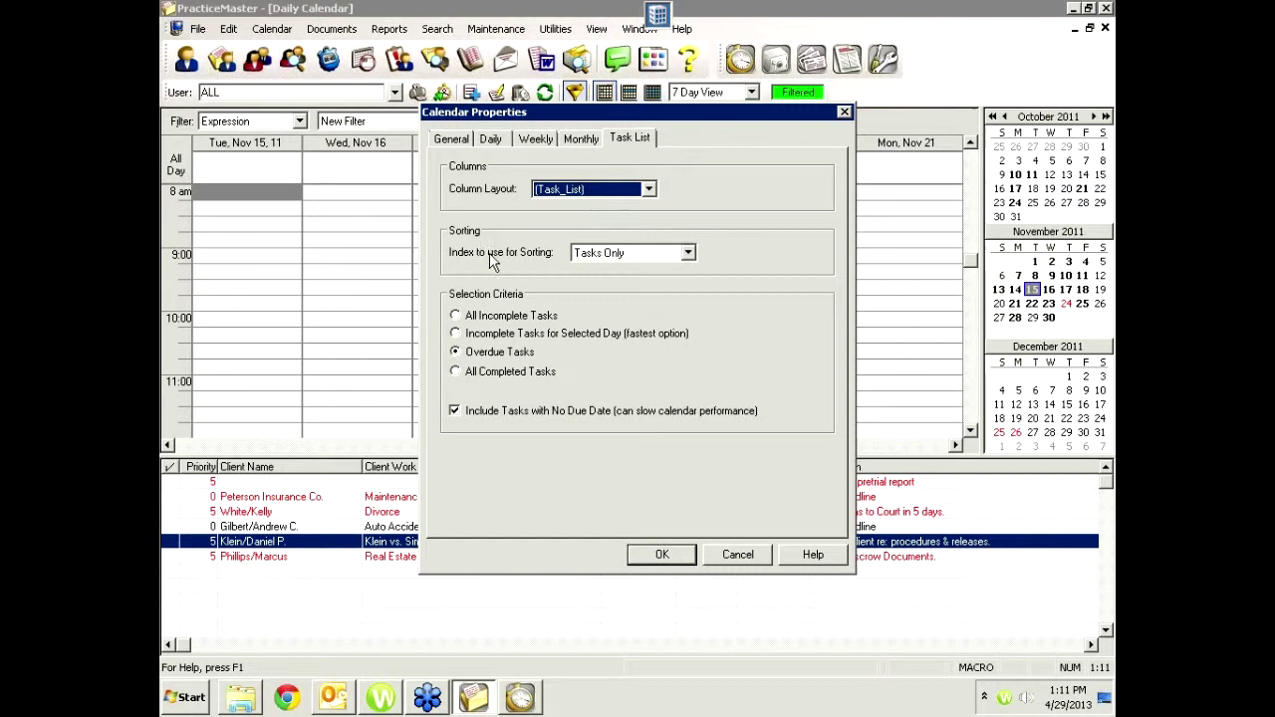
{"action": "left_click", "coordinate": [689, 253]}
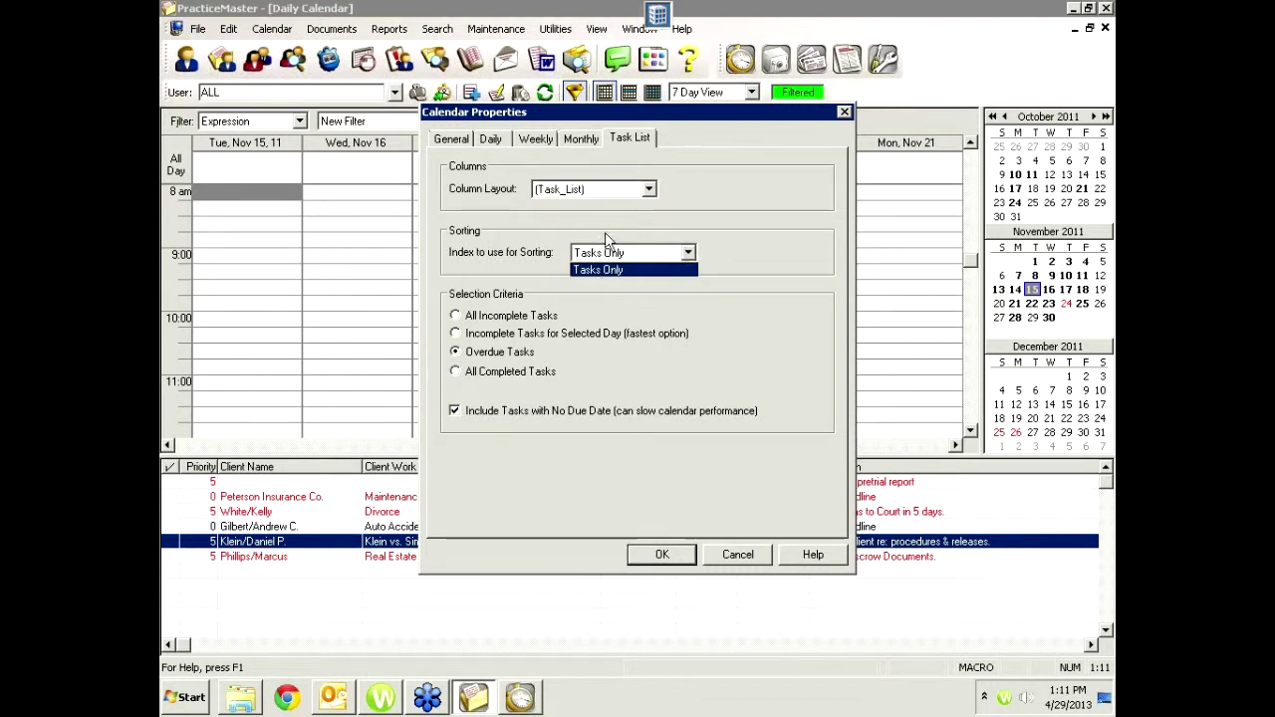
{"action": "left_click", "coordinate": [595, 300]}
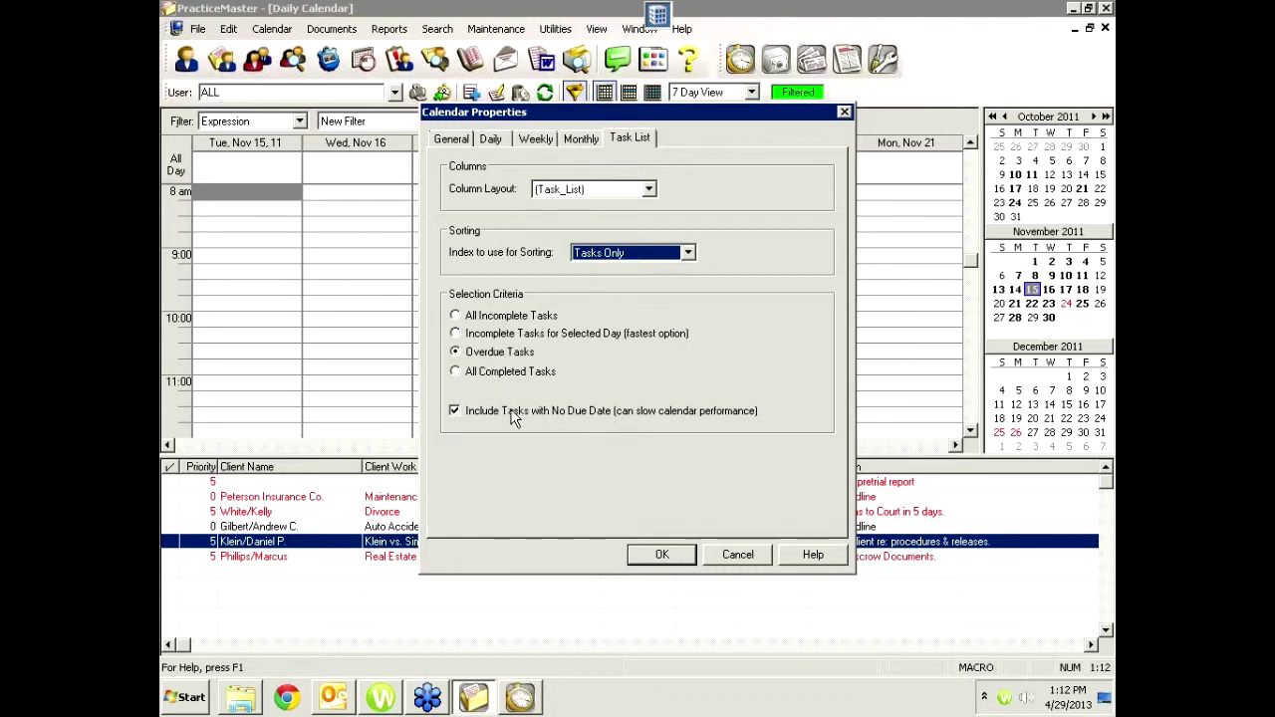
{"action": "left_click", "coordinate": [743, 556]}
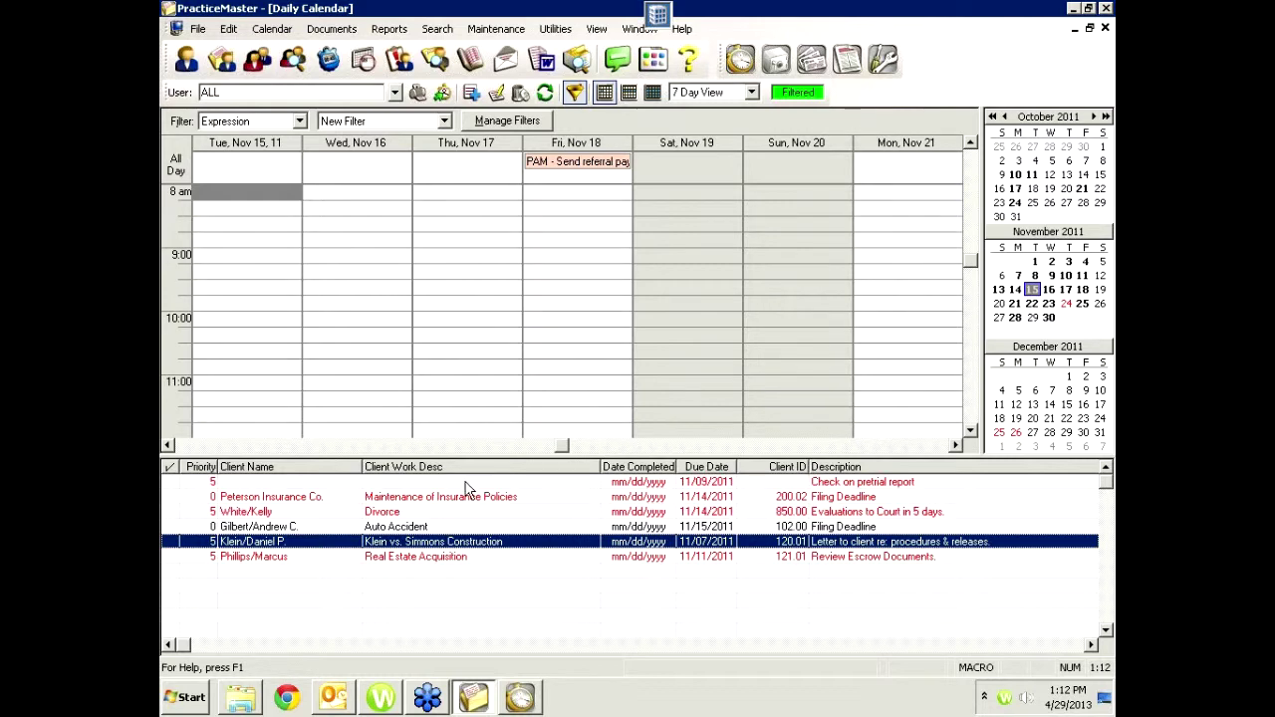
Close the Daily Calendar and show the Calendar group of the task folders
{"action": "left_click", "coordinate": [1105, 28]}
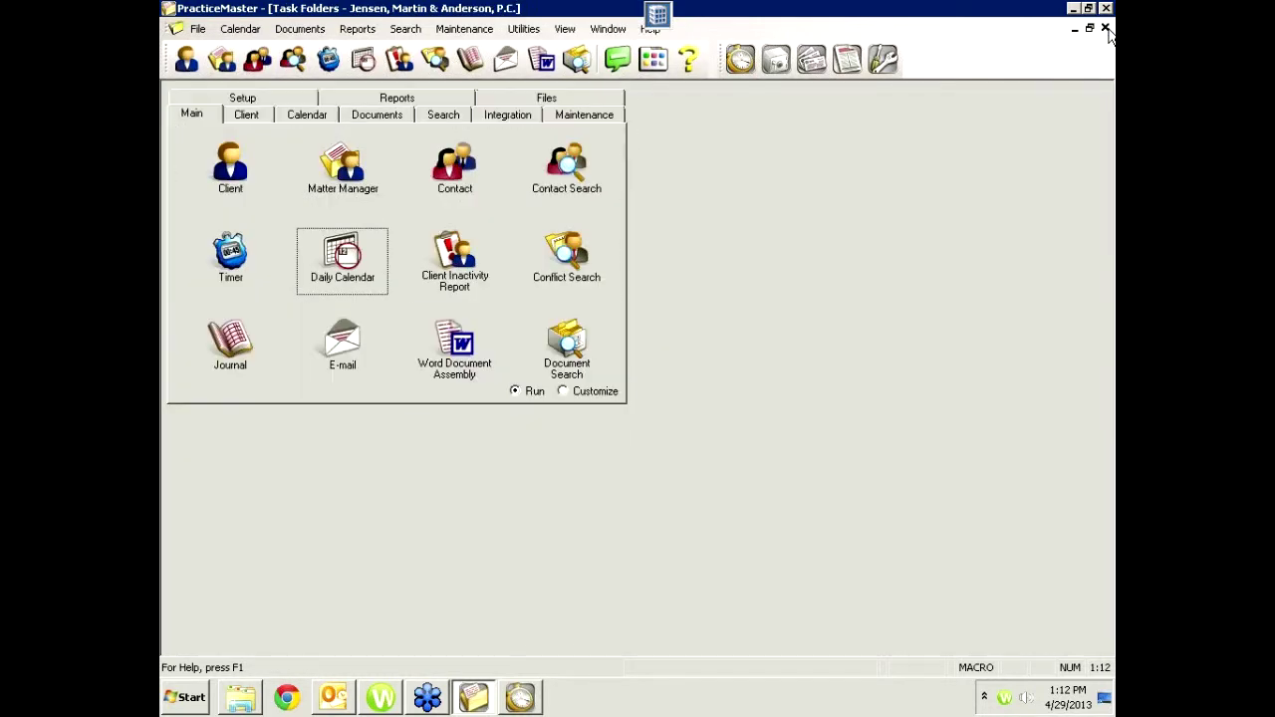
{"action": "left_click", "coordinate": [357, 233]}
{"action": "left_click", "coordinate": [311, 116]}
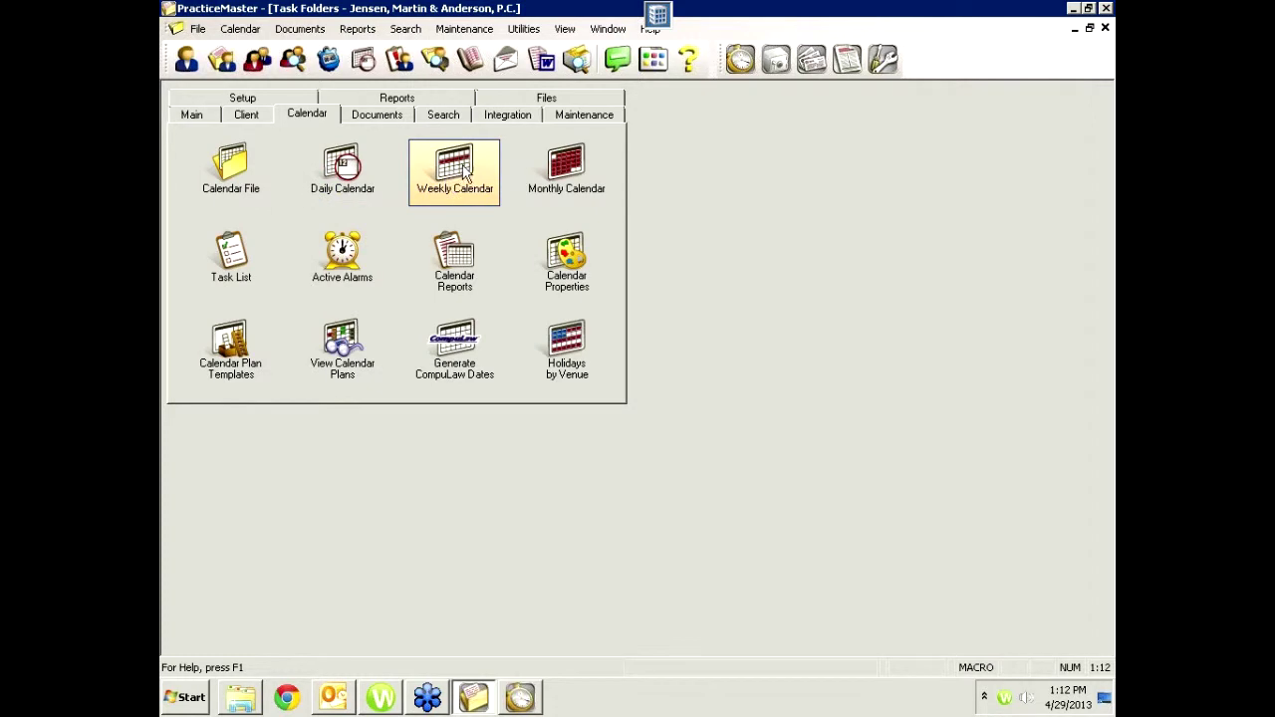
Open the task list and set its selection criteria to All Completed Tasks in the calendar properties
{"action": "left_click", "coordinate": [239, 261]}
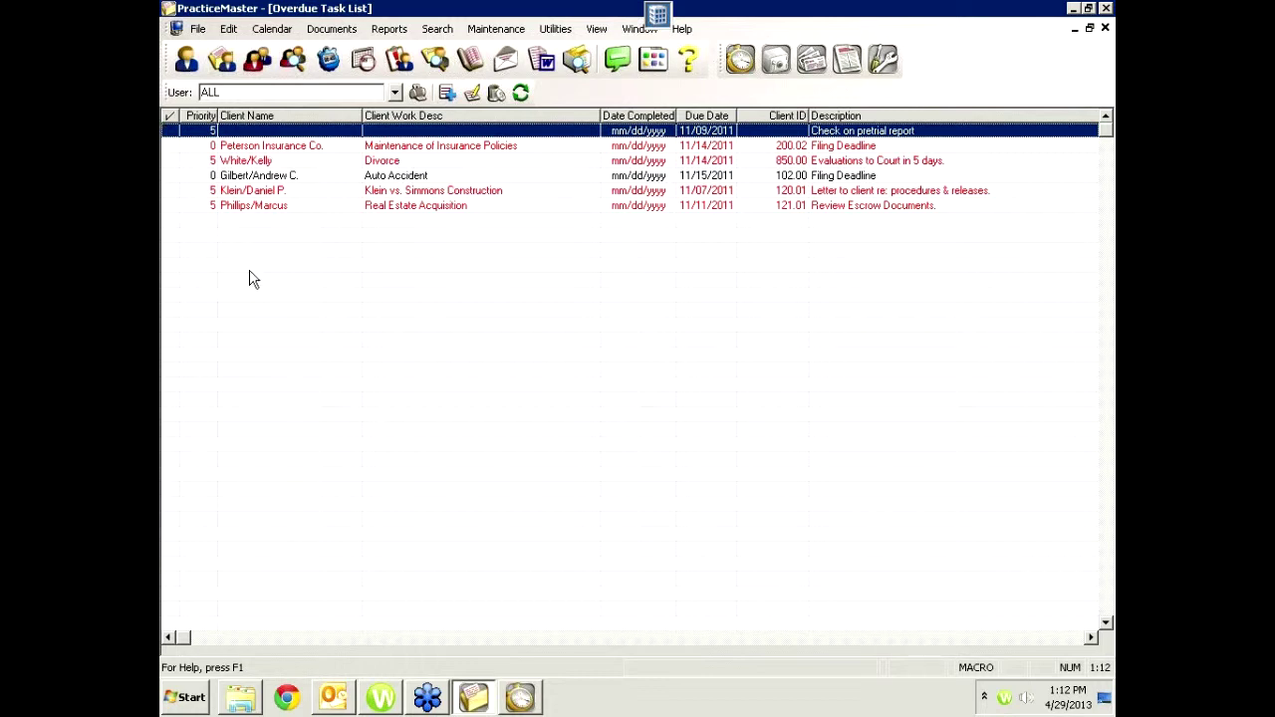
{"action": "right_click", "coordinate": [538, 128]}
{"action": "left_click", "coordinate": [591, 305]}
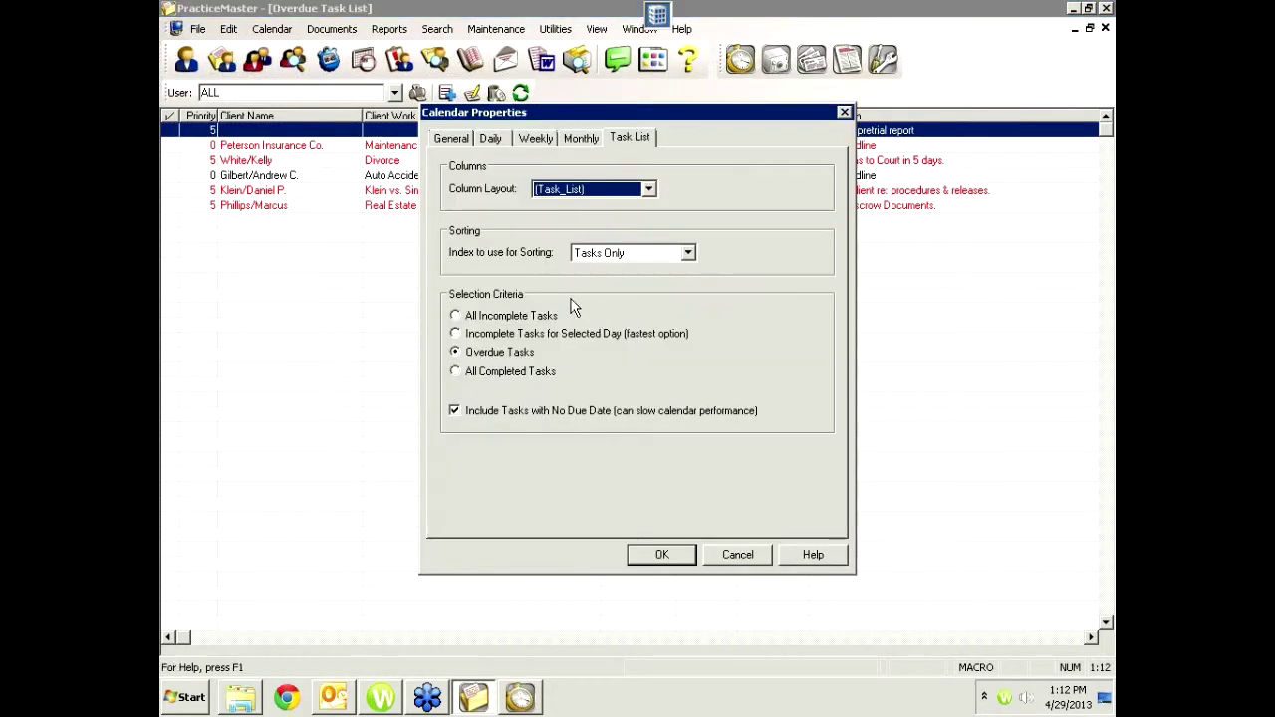
{"action": "left_click", "coordinate": [461, 370]}
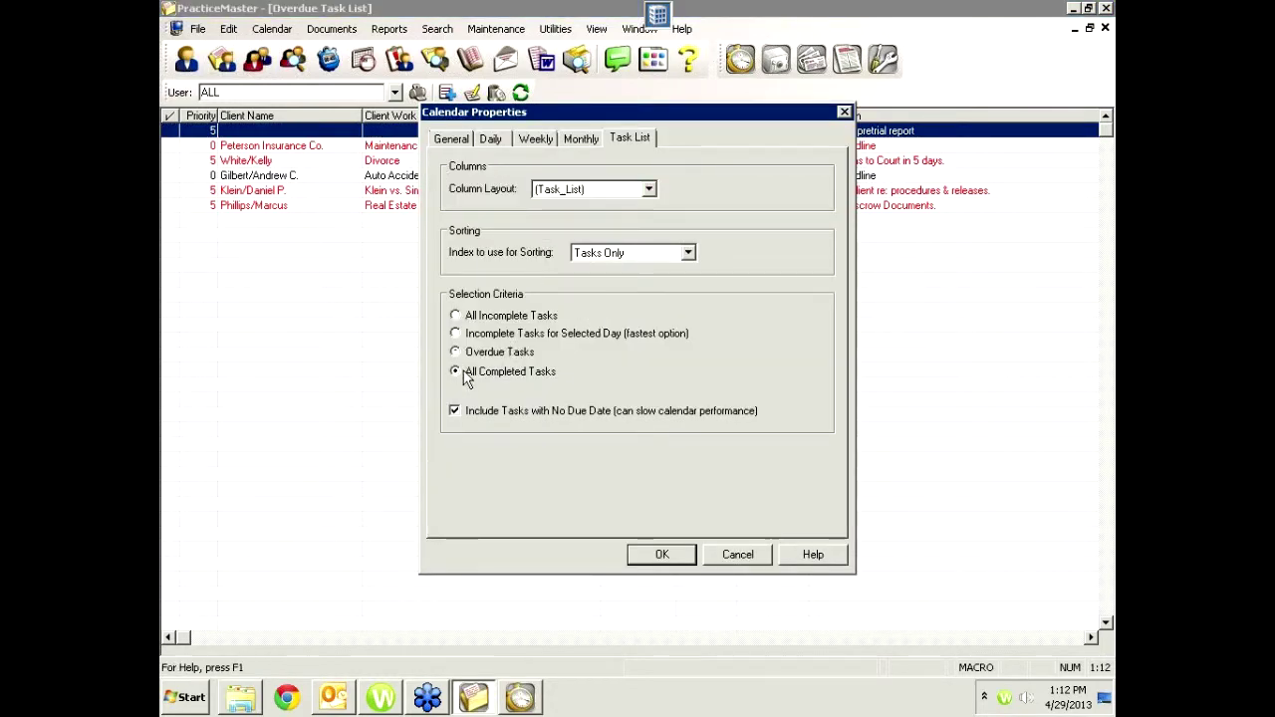
{"action": "left_click", "coordinate": [650, 555]}
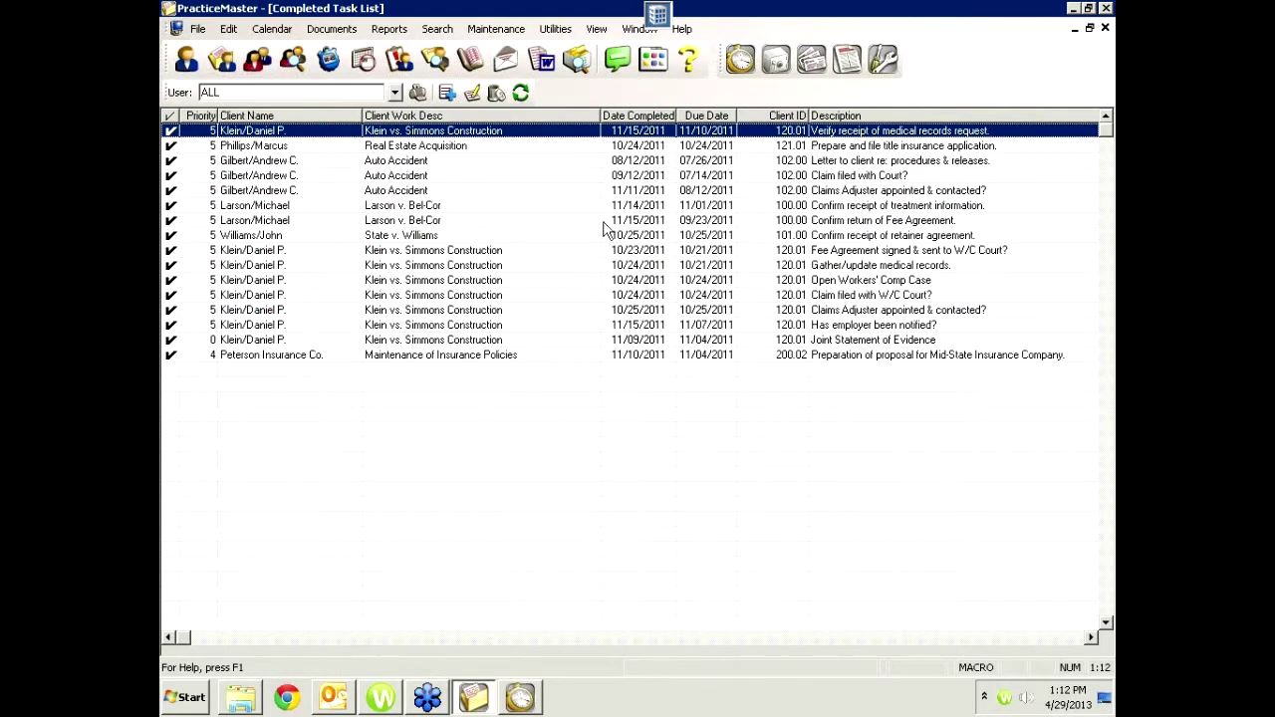
Set the task list's selection criteria back to Overdue Tasks in the calendar properties
{"action": "right_click", "coordinate": [555, 124]}
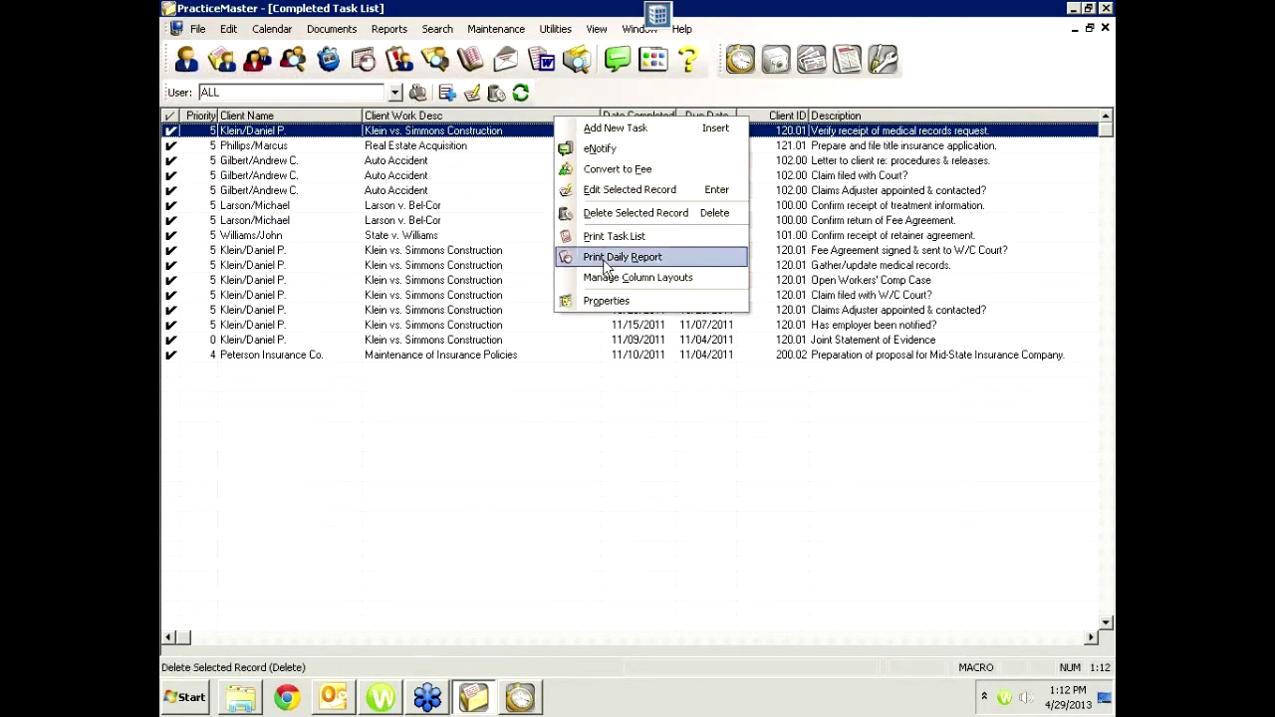
{"action": "left_click", "coordinate": [606, 300]}
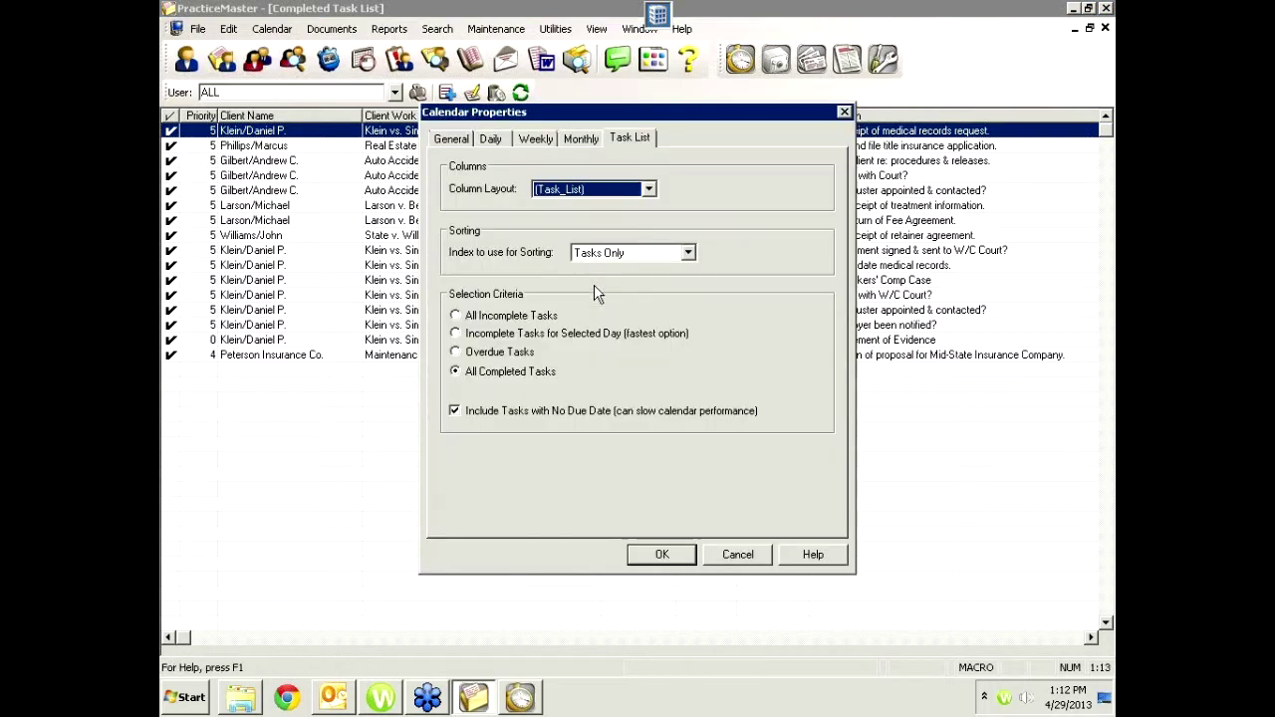
{"action": "left_click", "coordinate": [455, 352]}
{"action": "left_click", "coordinate": [660, 554]}
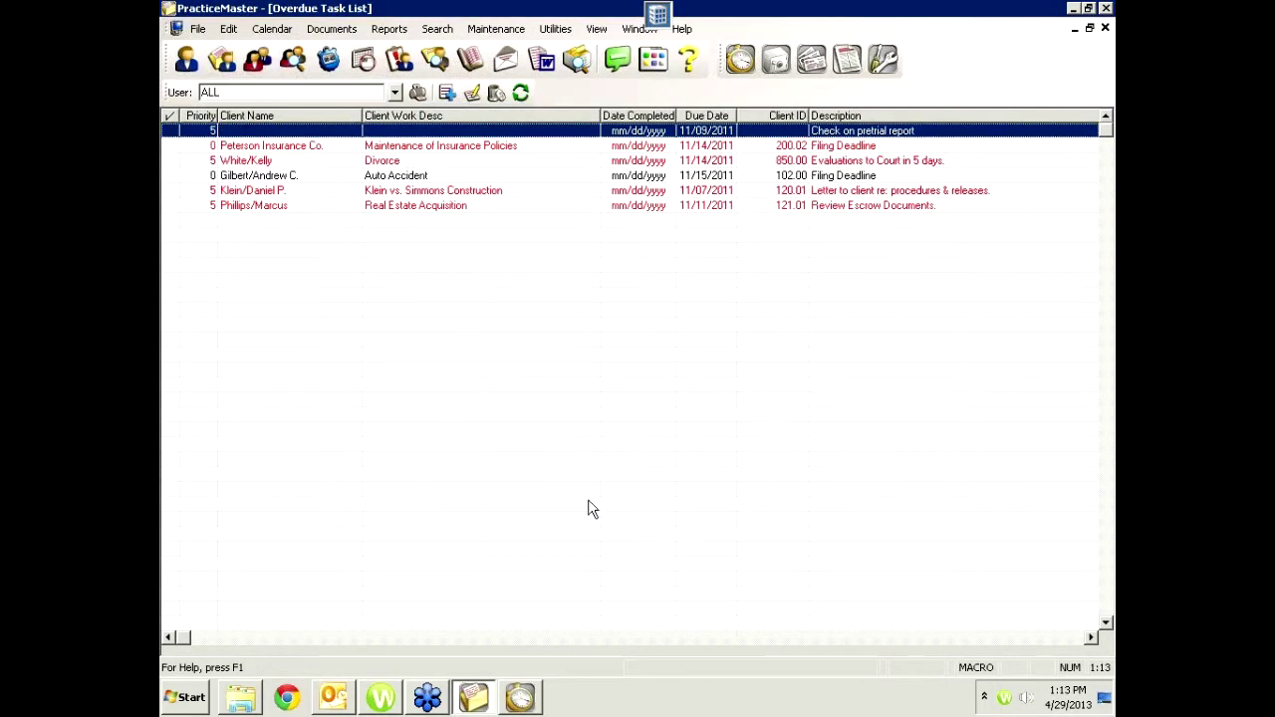
Try the Incomplete Tasks for Selected Day criterion in the task list's calendar properties and discard the change
{"action": "right_click", "coordinate": [527, 134]}
{"action": "left_click", "coordinate": [575, 306]}
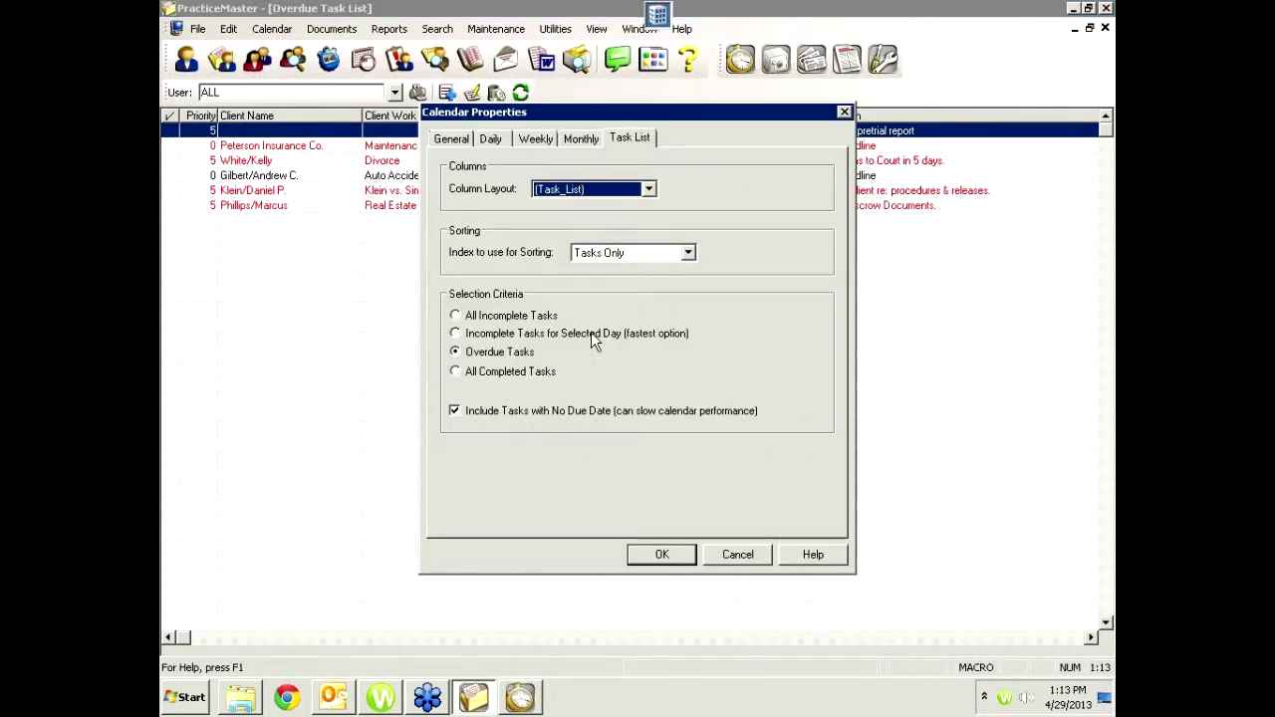
{"action": "left_click", "coordinate": [464, 336]}
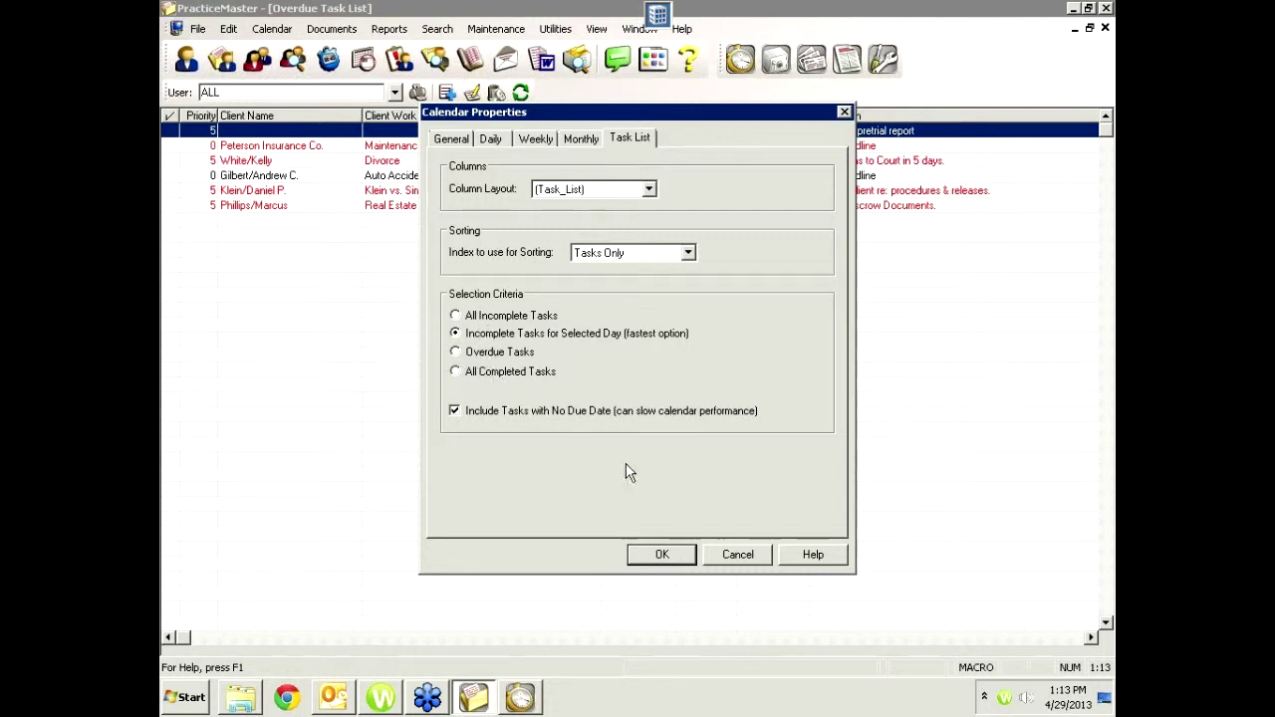
{"action": "left_click", "coordinate": [742, 557]}
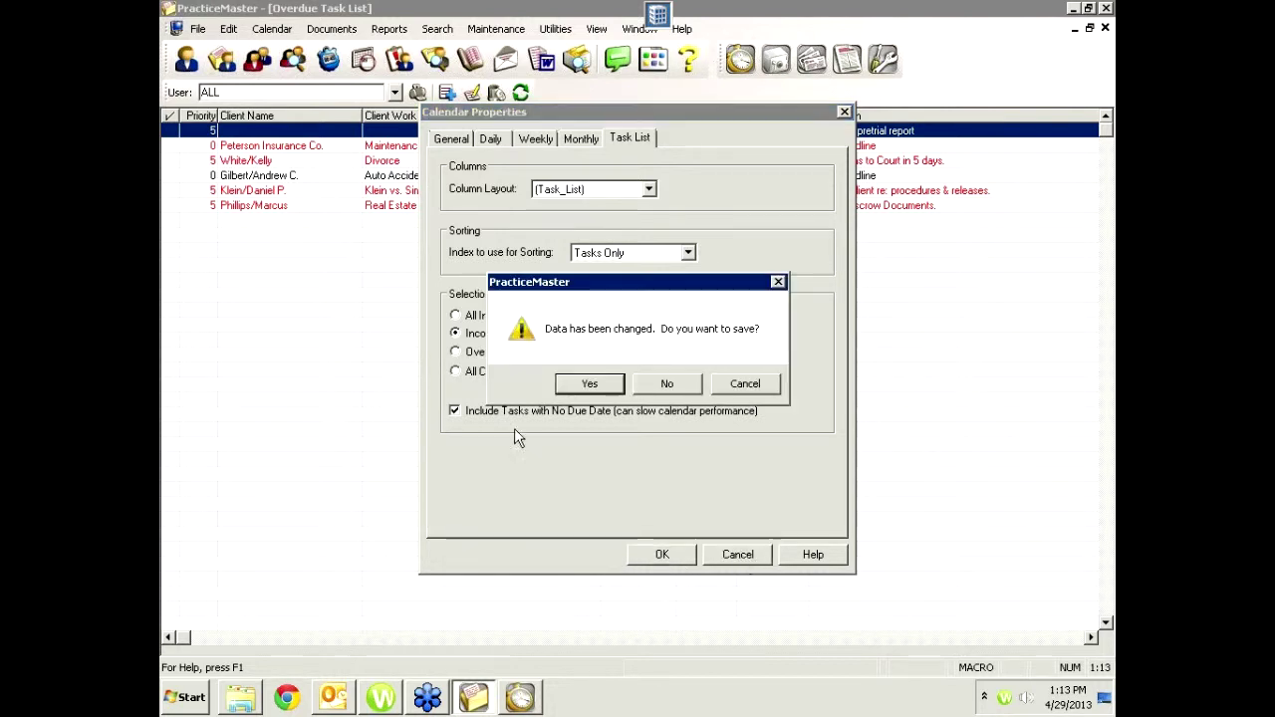
{"action": "left_click", "coordinate": [658, 384]}
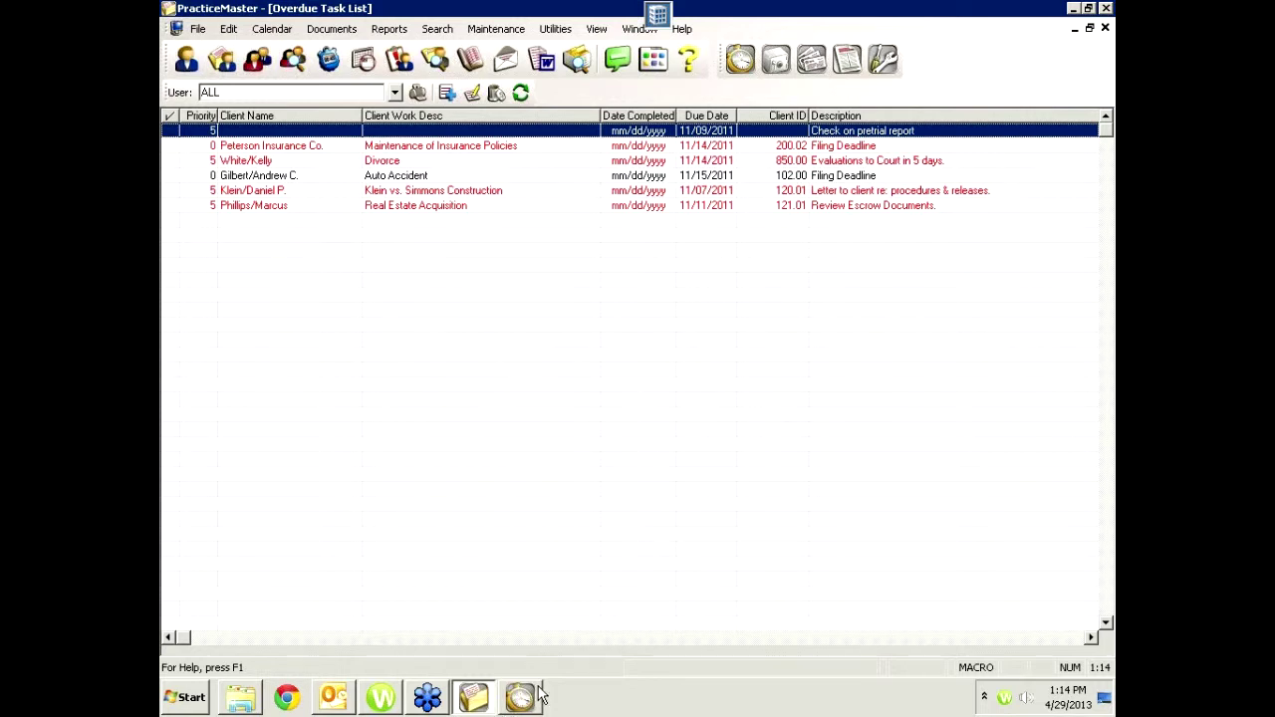
Switch to Tabs3 and open the Statement Designer from the statement setup options
{"action": "mouse_move", "coordinate": [531, 697]}
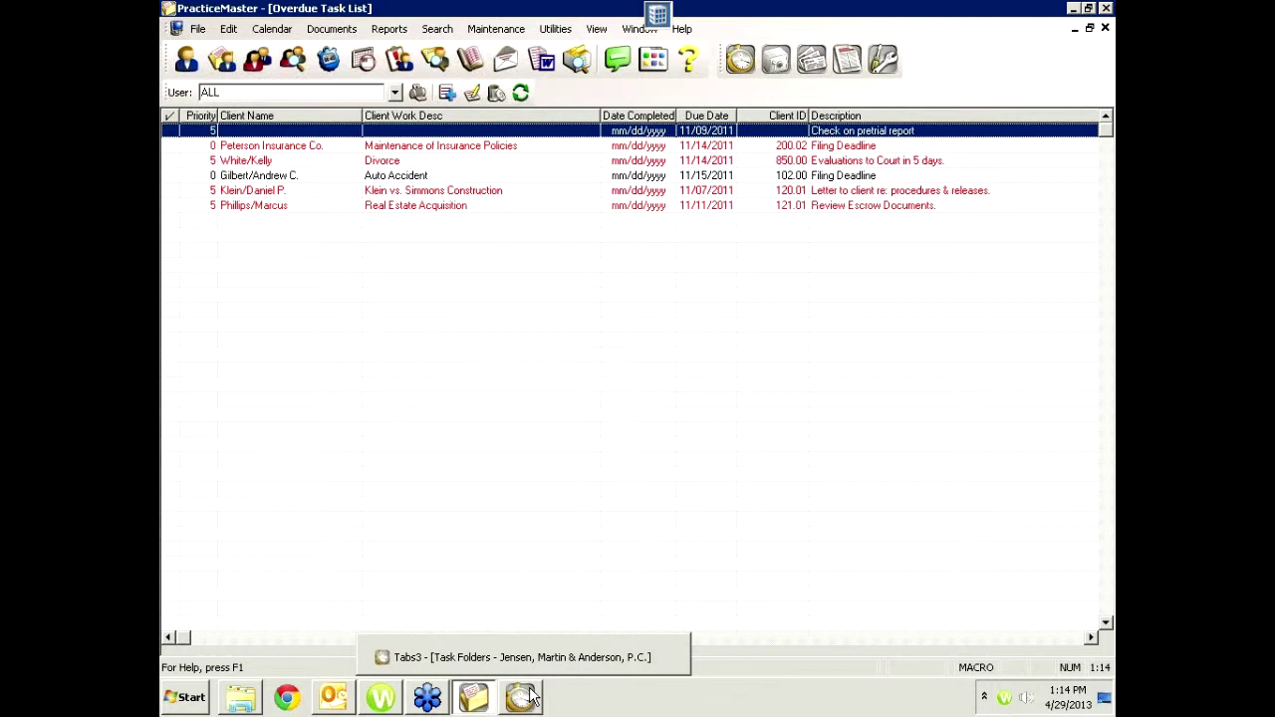
{"action": "left_click", "coordinate": [531, 697]}
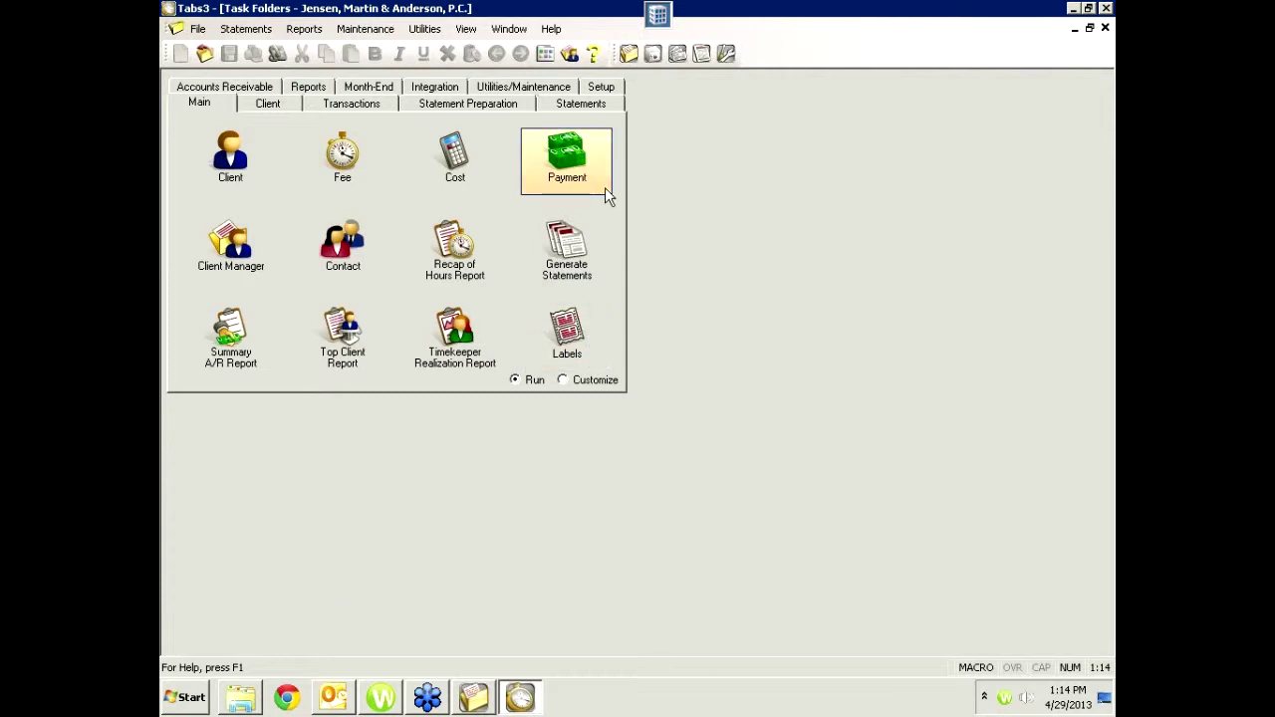
{"action": "left_click", "coordinate": [558, 104]}
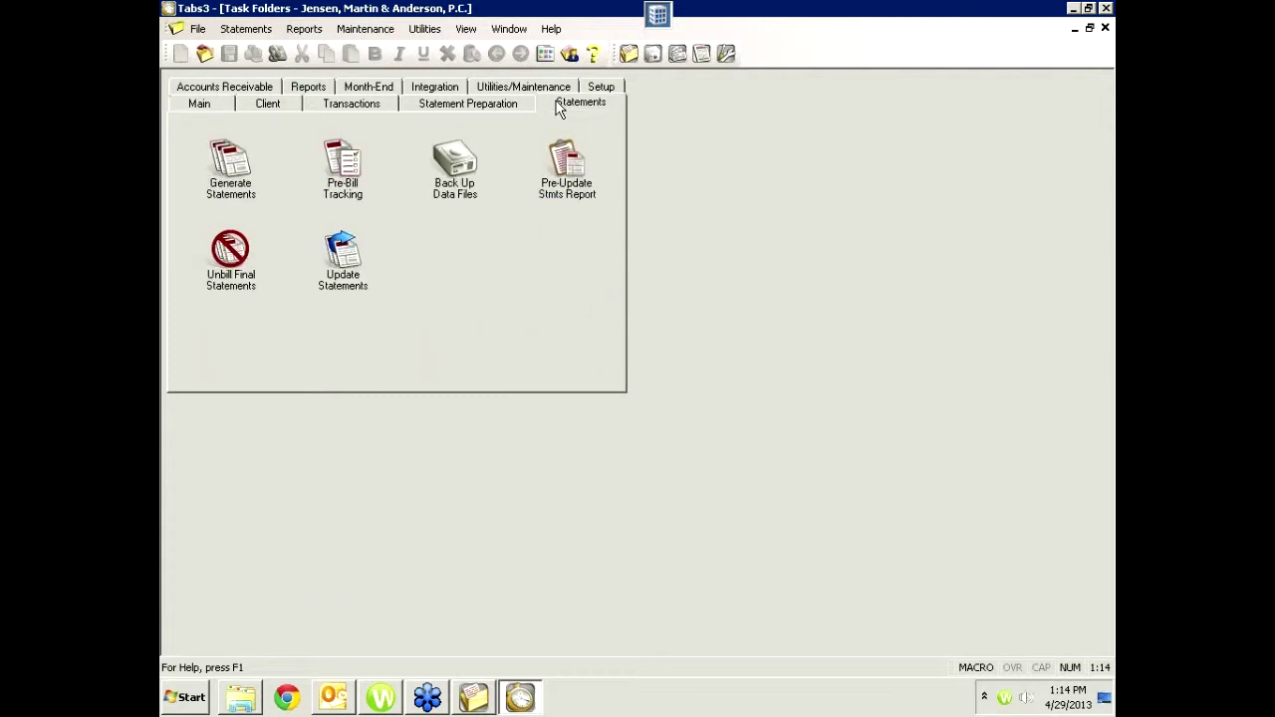
{"action": "left_click", "coordinate": [551, 336]}
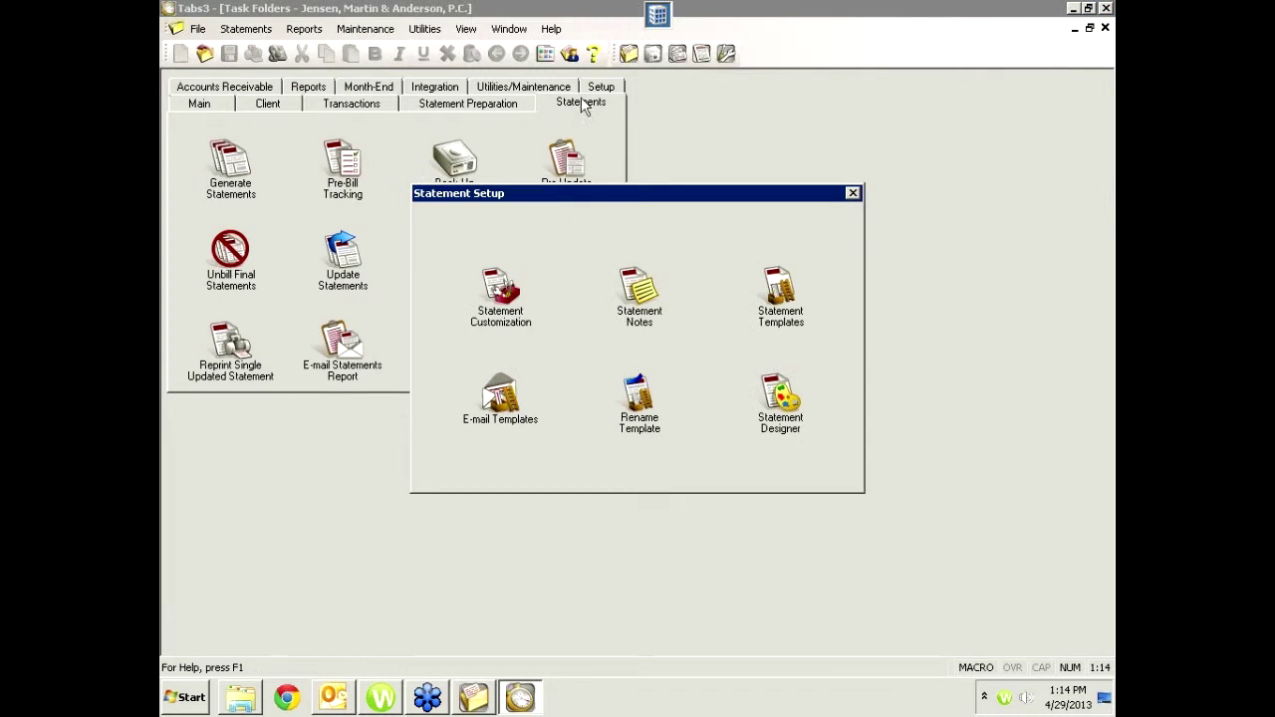
{"action": "left_click_drag", "start_coordinate": [634, 192], "coordinate": [882, 316]}
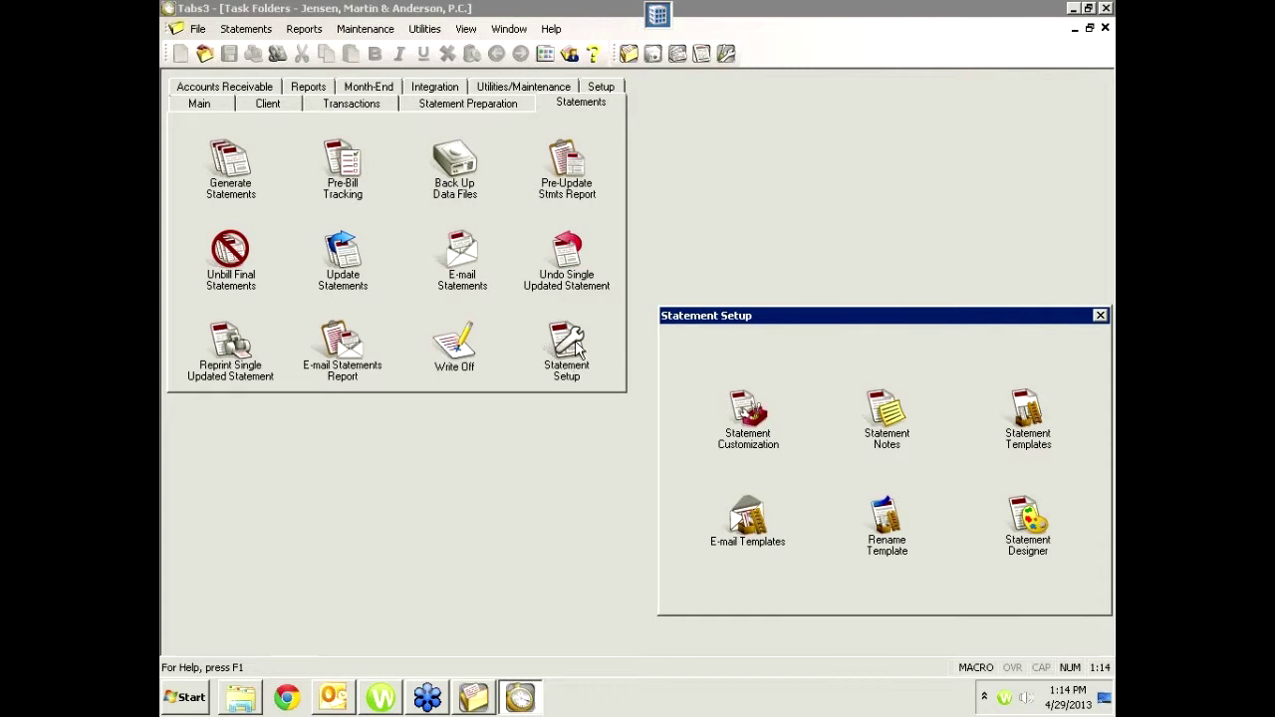
{"action": "left_click_drag", "start_coordinate": [816, 316], "coordinate": [634, 258]}
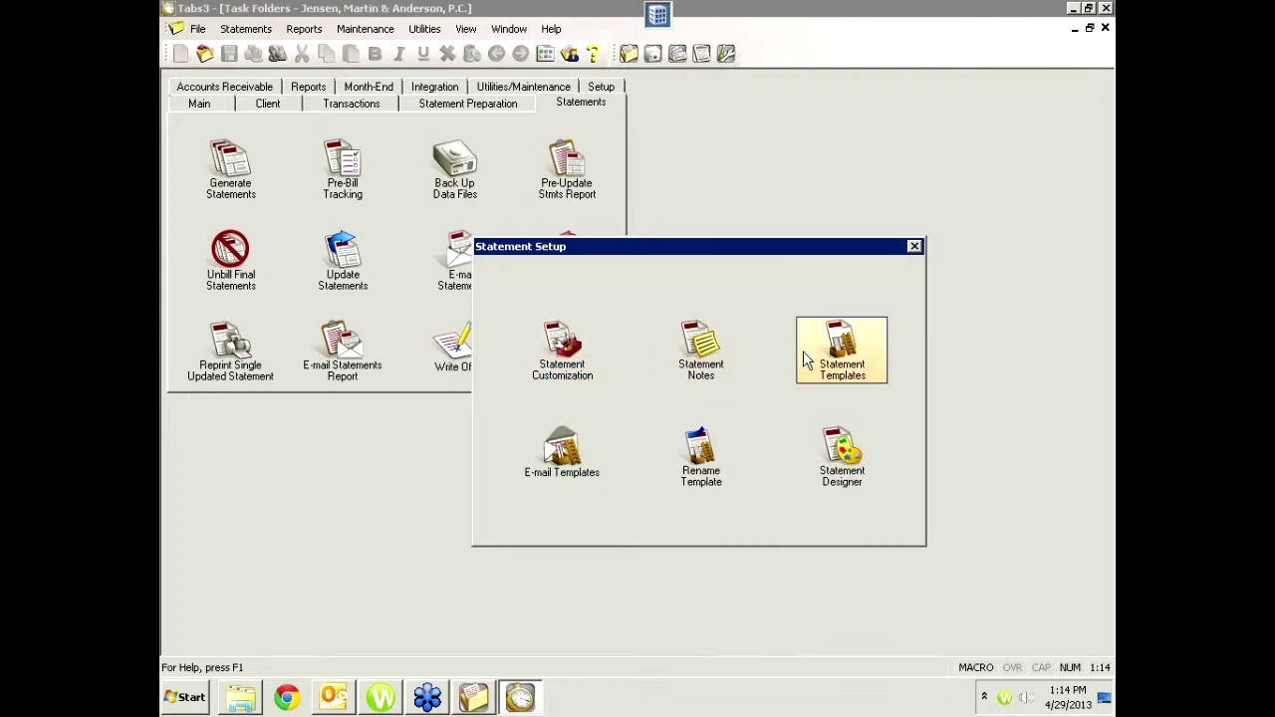
{"action": "left_click", "coordinate": [832, 450]}
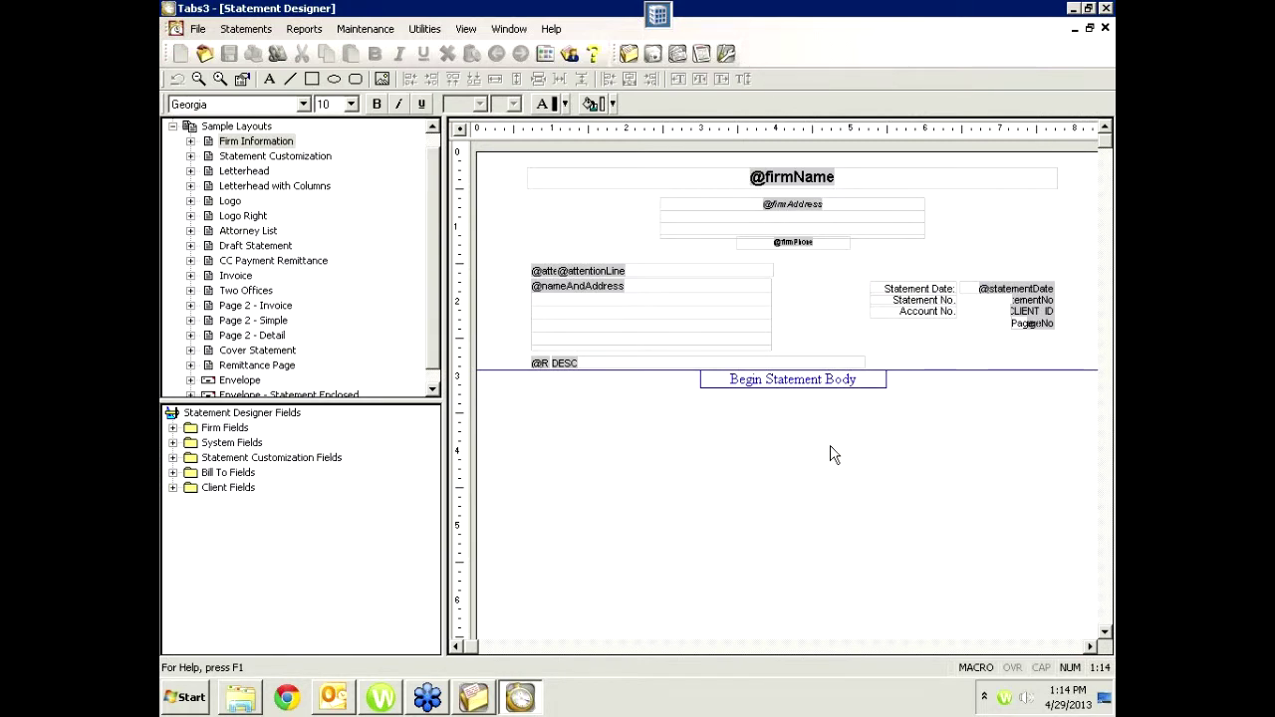
Preview the Statement Customization, Letterhead, Letterhead with Columns and Logo sample layouts, and examine the elements listed under Logo
{"action": "left_click", "coordinate": [254, 161]}
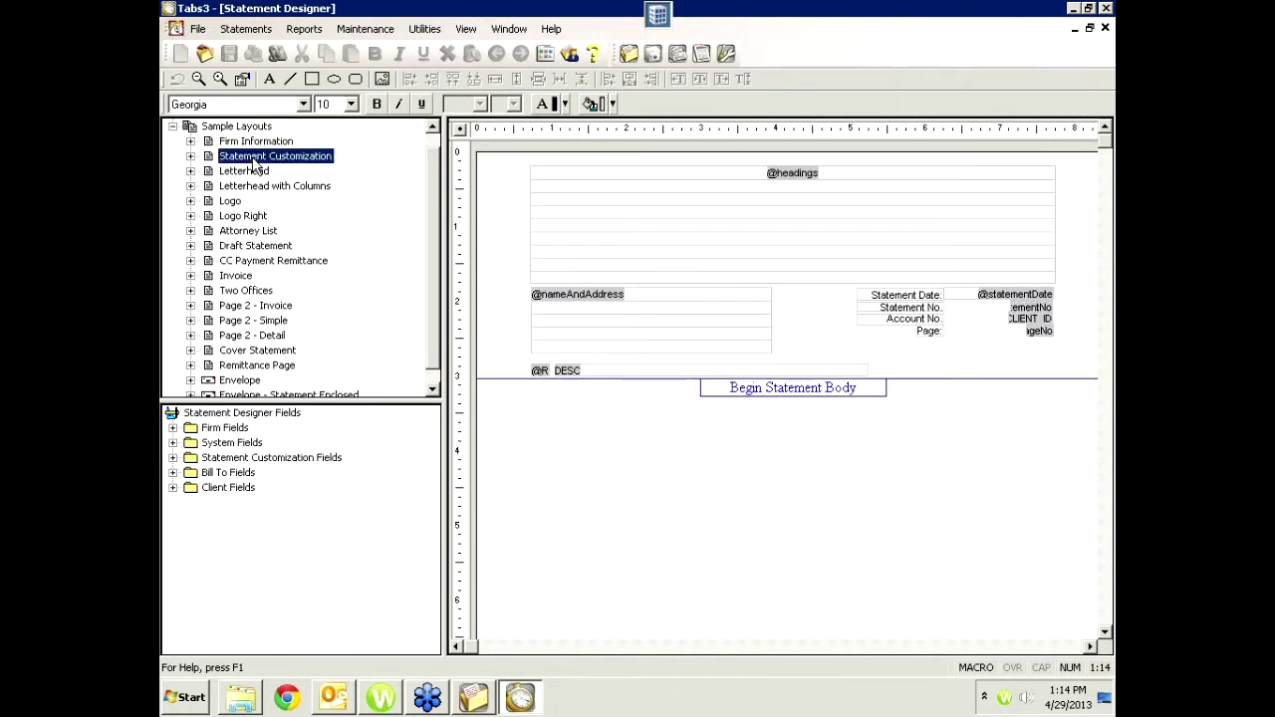
{"action": "left_click", "coordinate": [249, 171]}
{"action": "left_click", "coordinate": [249, 189]}
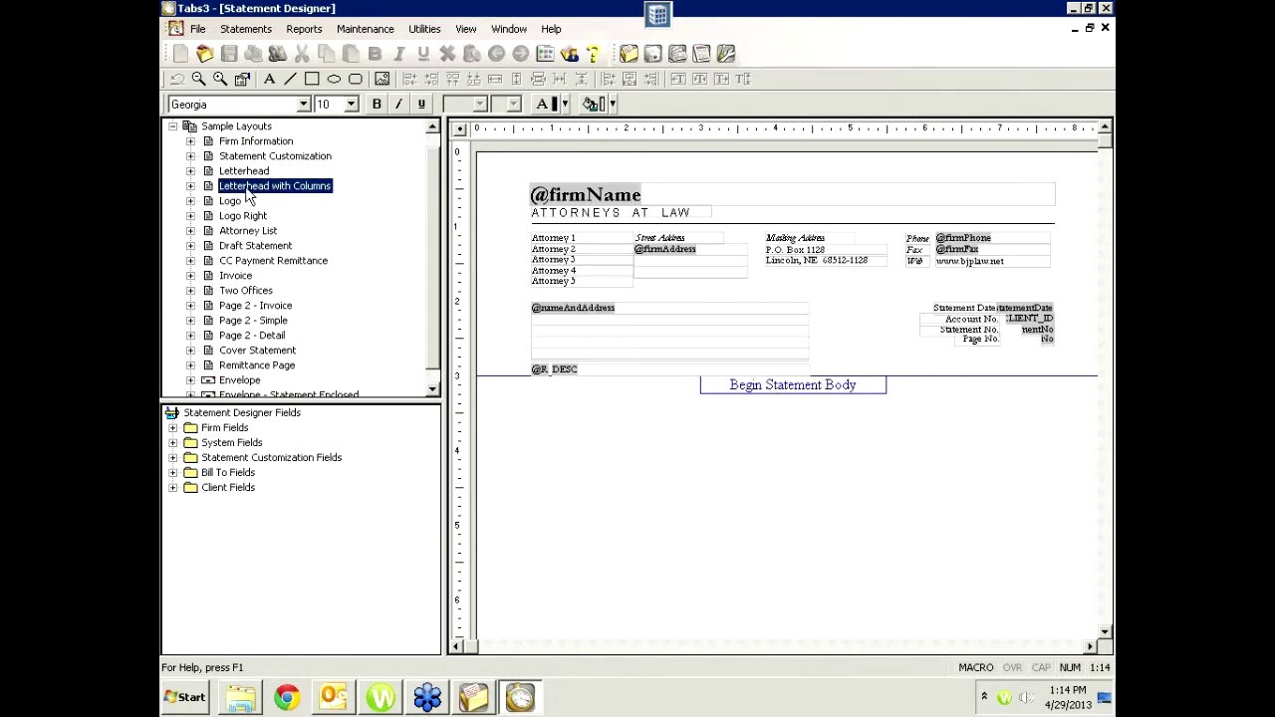
{"action": "left_click", "coordinate": [237, 203]}
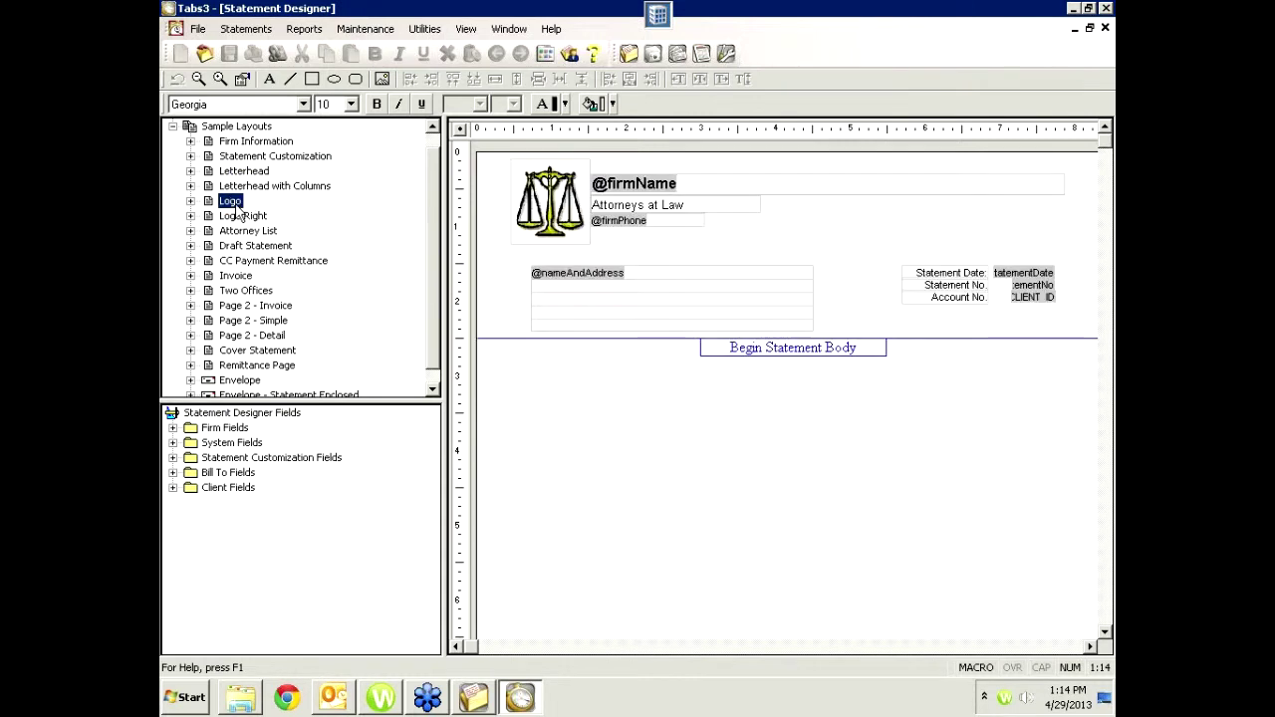
{"action": "left_click", "coordinate": [173, 127]}
{"action": "left_click", "coordinate": [174, 141]}
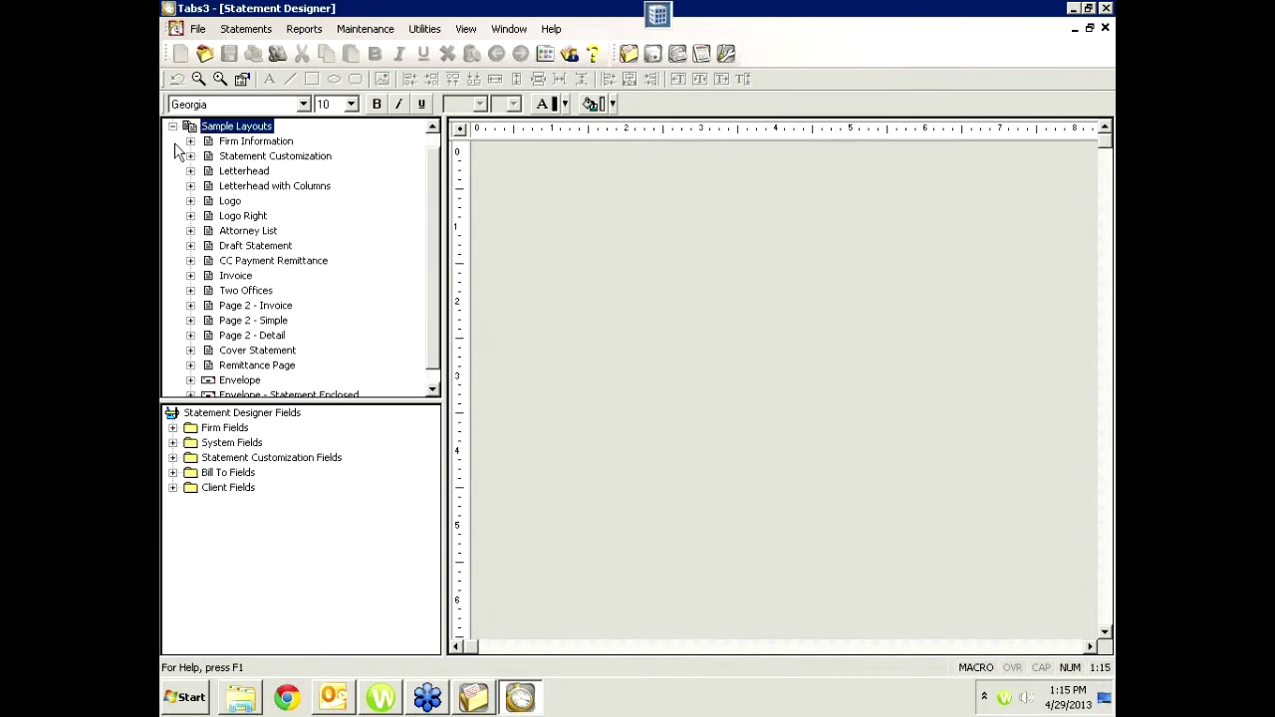
{"action": "left_click", "coordinate": [191, 201]}
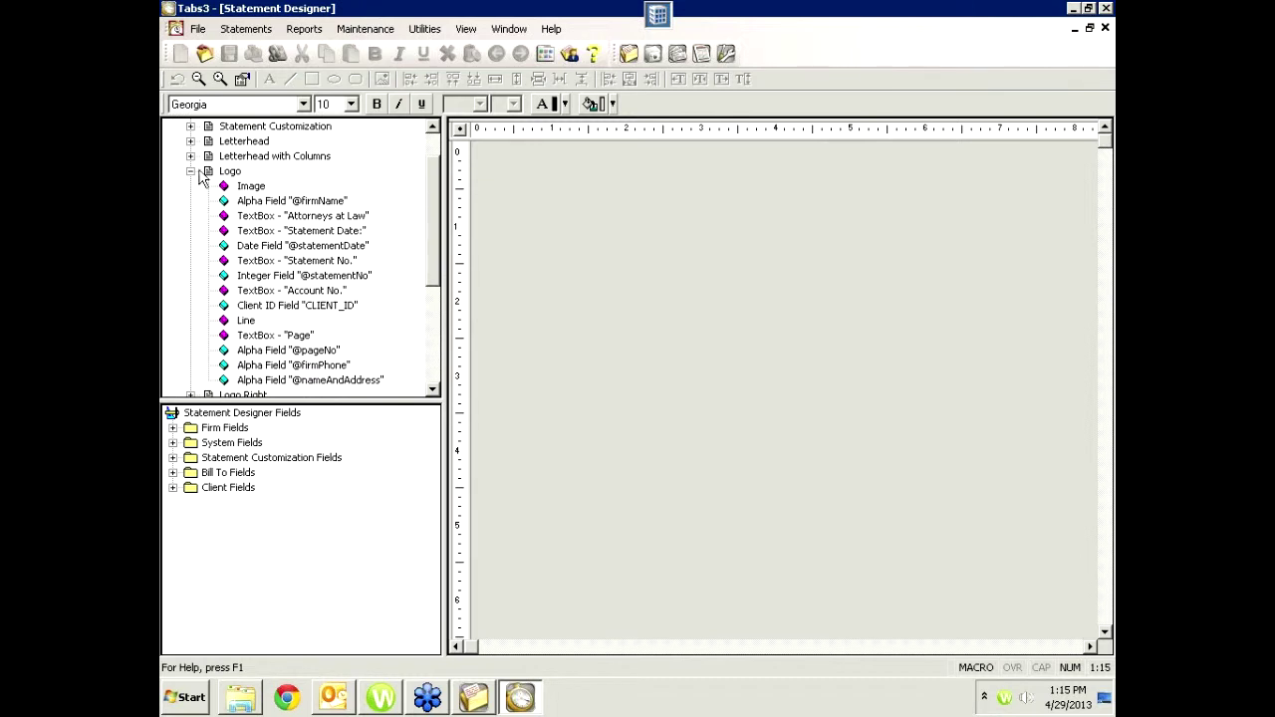
{"action": "left_click", "coordinate": [192, 171]}
Preview more sample layouts, including Attorney List, Two Offices, Page 2 - Simple and Cover Statement, checking the cover page down to the statement body's end
{"action": "left_click", "coordinate": [236, 171]}
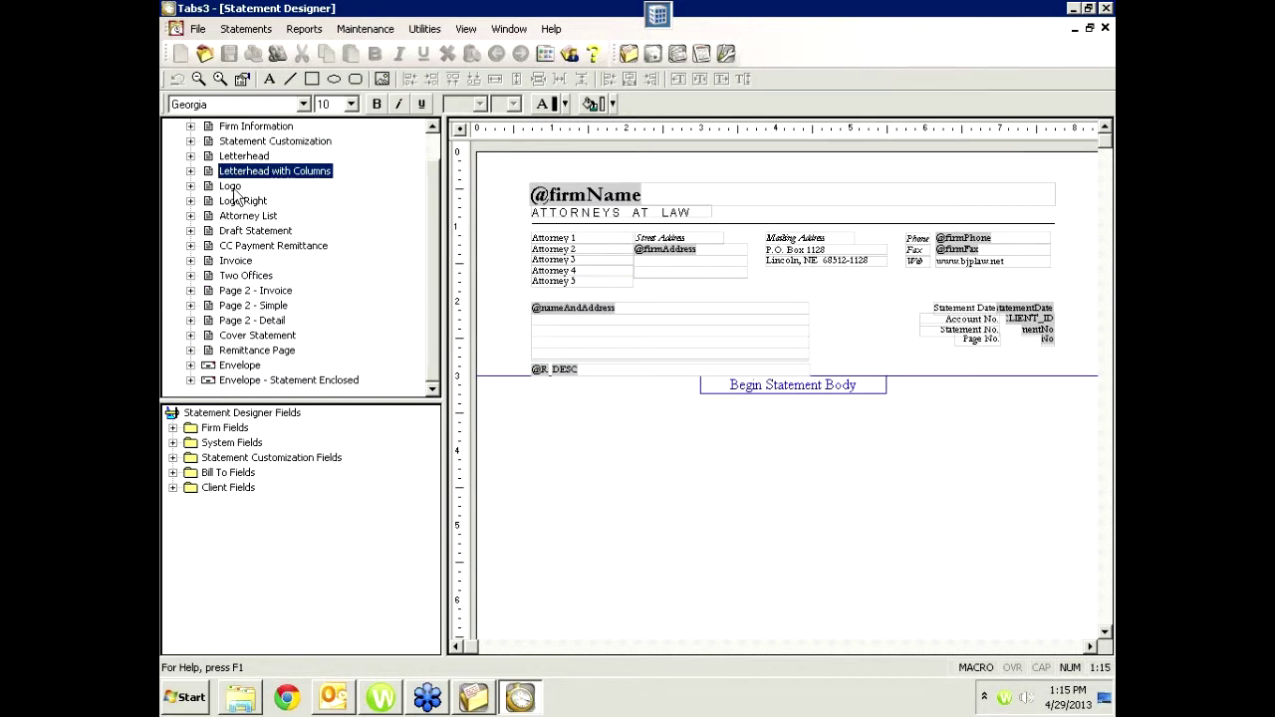
{"action": "left_click", "coordinate": [232, 186]}
{"action": "left_click", "coordinate": [239, 201]}
{"action": "left_click", "coordinate": [239, 216]}
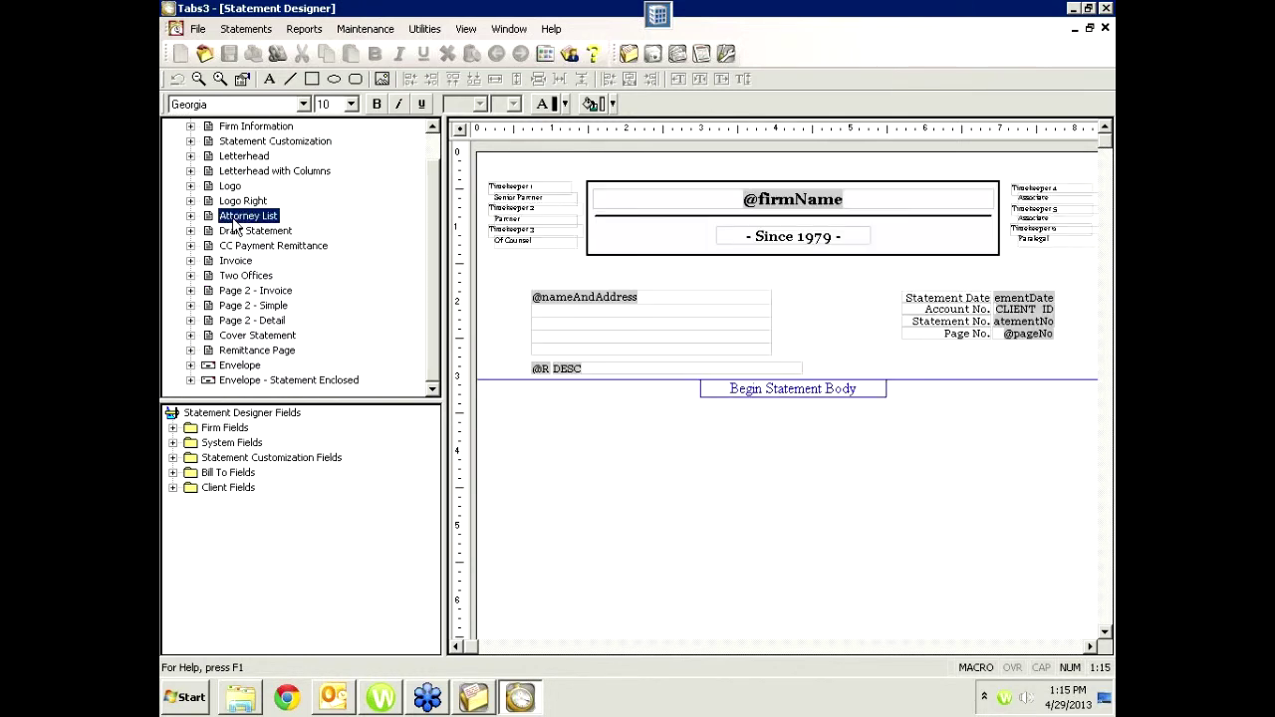
{"action": "left_click", "coordinate": [239, 246]}
{"action": "left_click", "coordinate": [240, 276]}
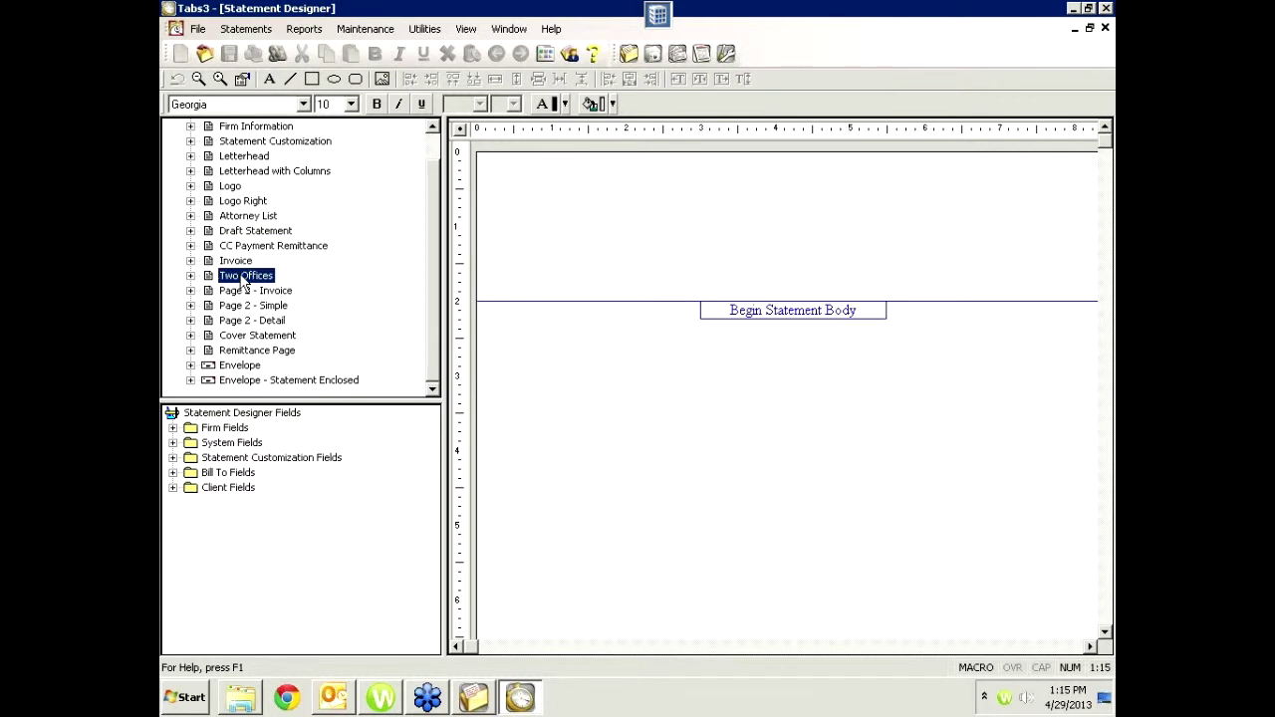
{"action": "left_click", "coordinate": [243, 291]}
{"action": "left_click", "coordinate": [247, 307]}
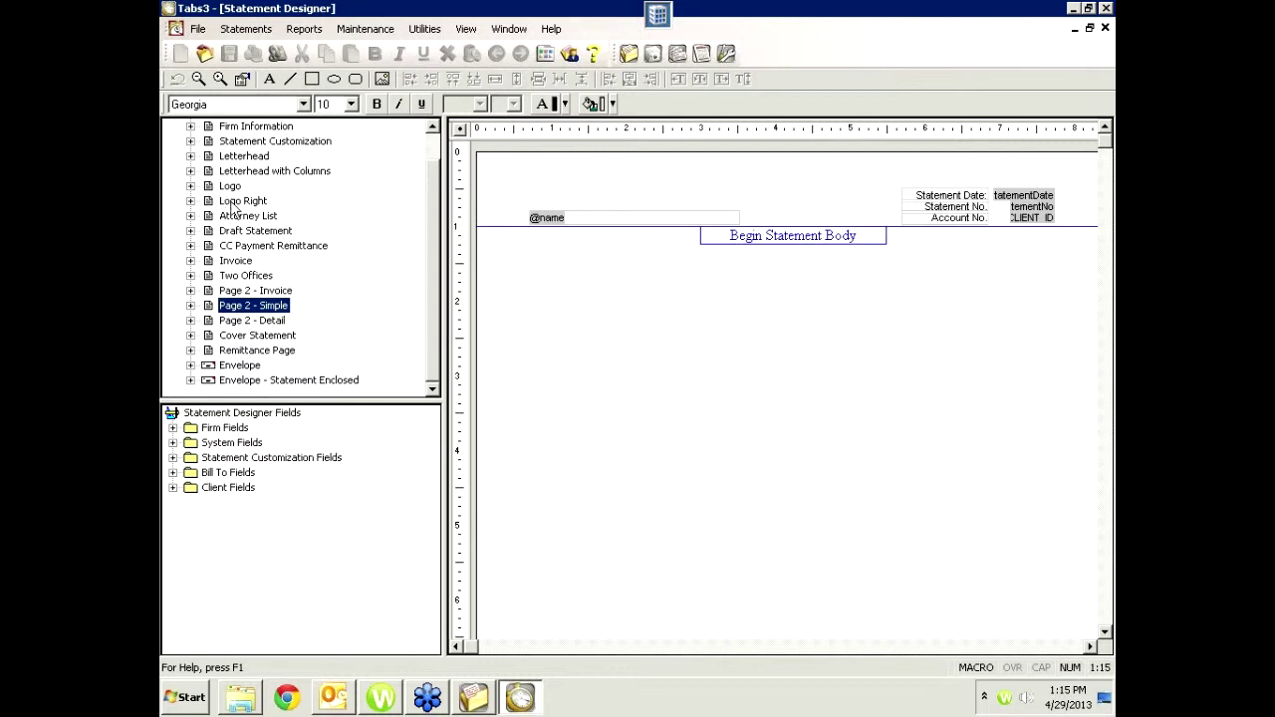
{"action": "left_click", "coordinate": [247, 336]}
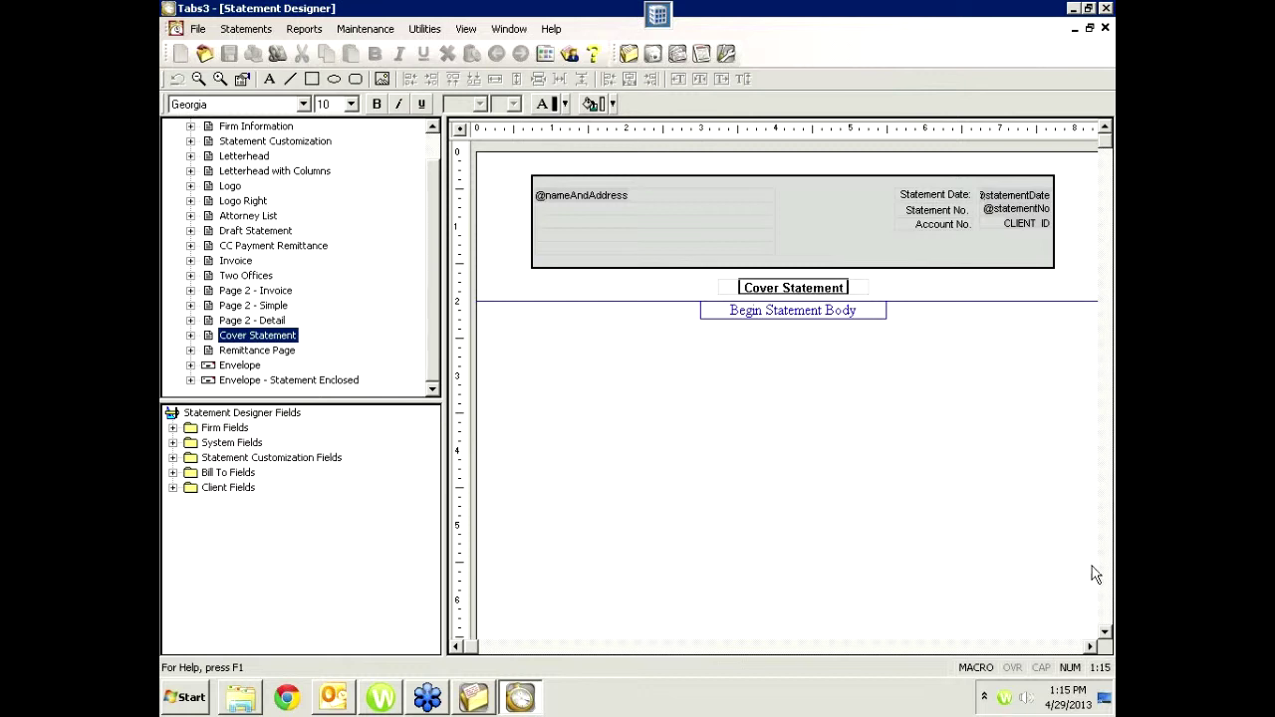
{"action": "left_click", "coordinate": [1109, 591]}
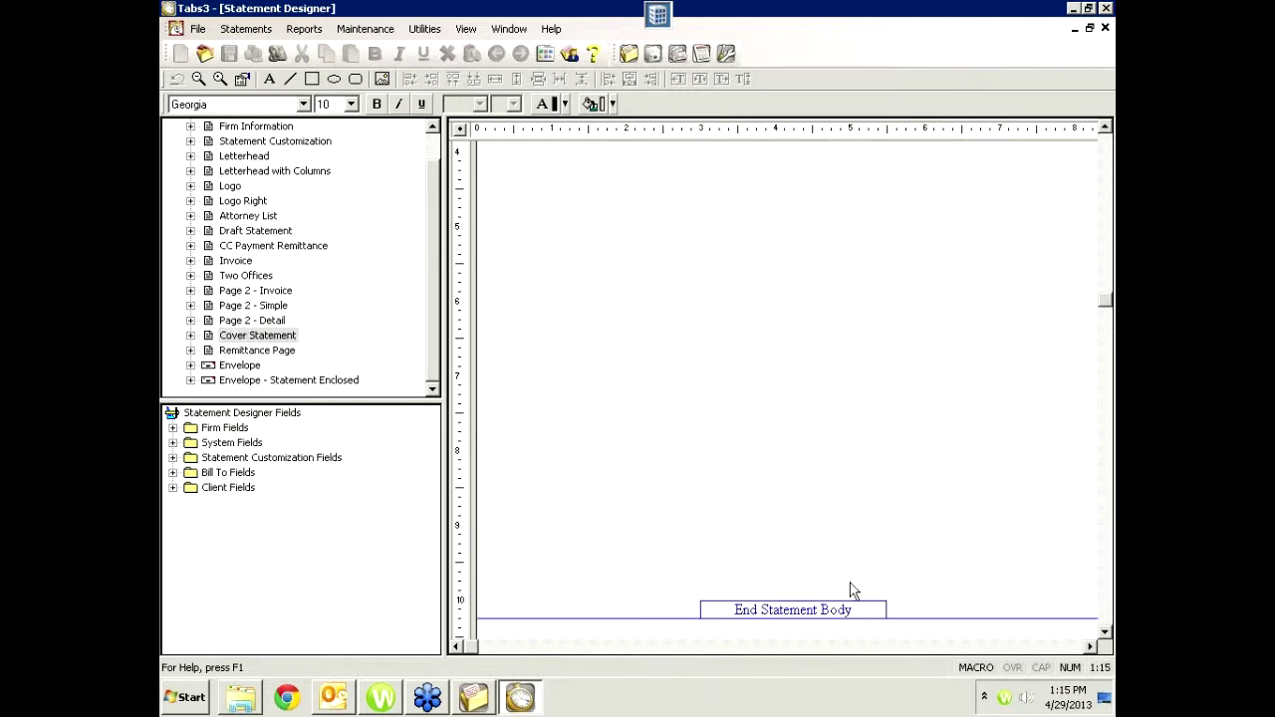
{"action": "left_click", "coordinate": [239, 202]}
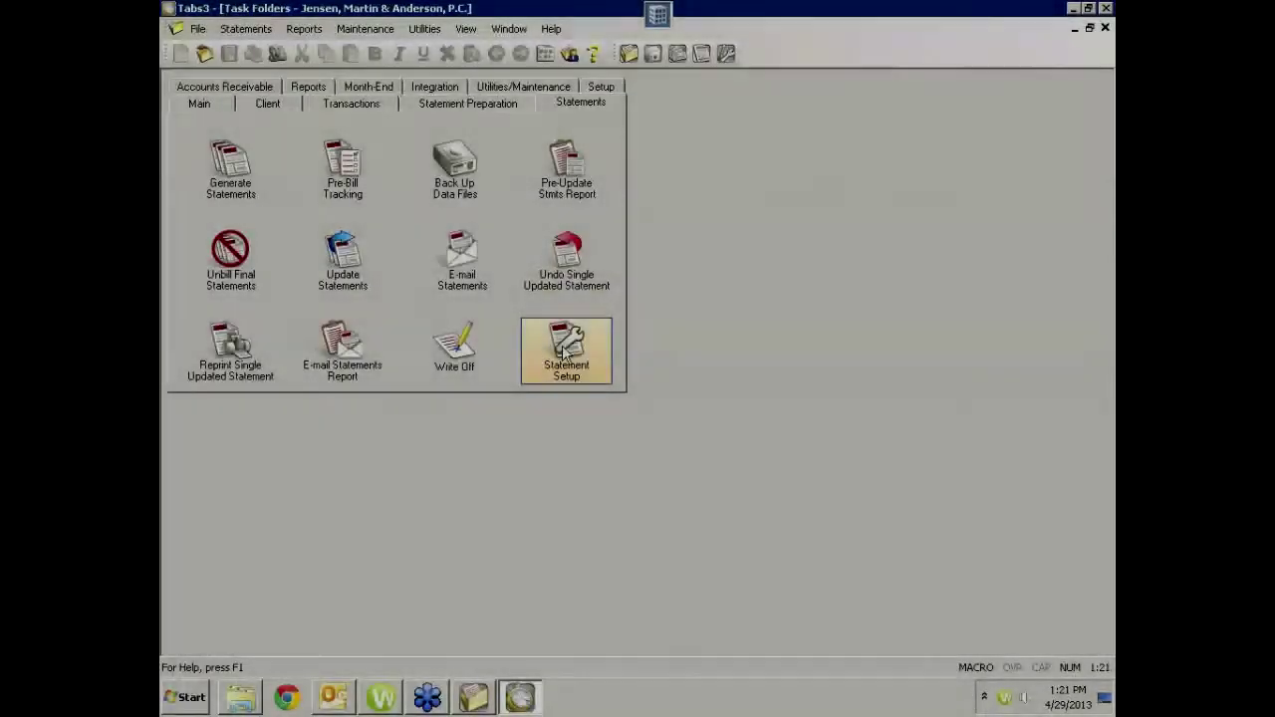
Look up the available statement templates from the statement setup options, then close Statement Templates without choosing one
{"action": "left_click", "coordinate": [588, 349]}
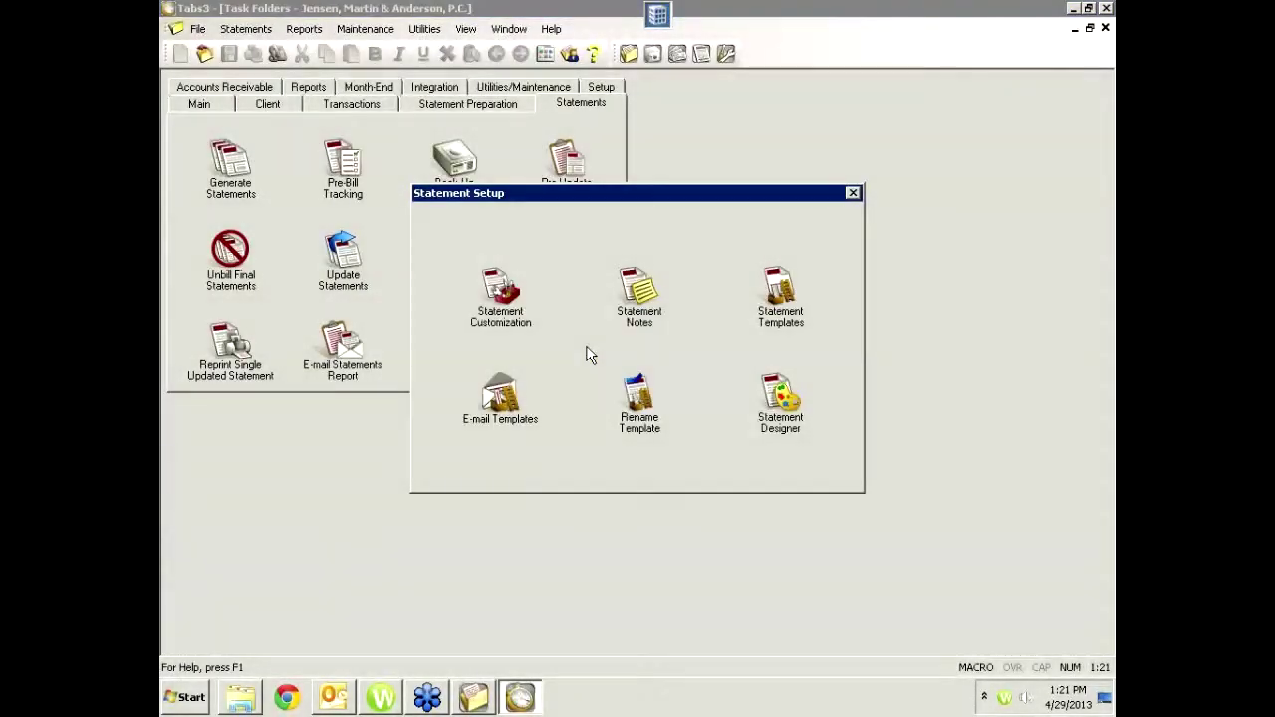
{"action": "left_click", "coordinate": [797, 315]}
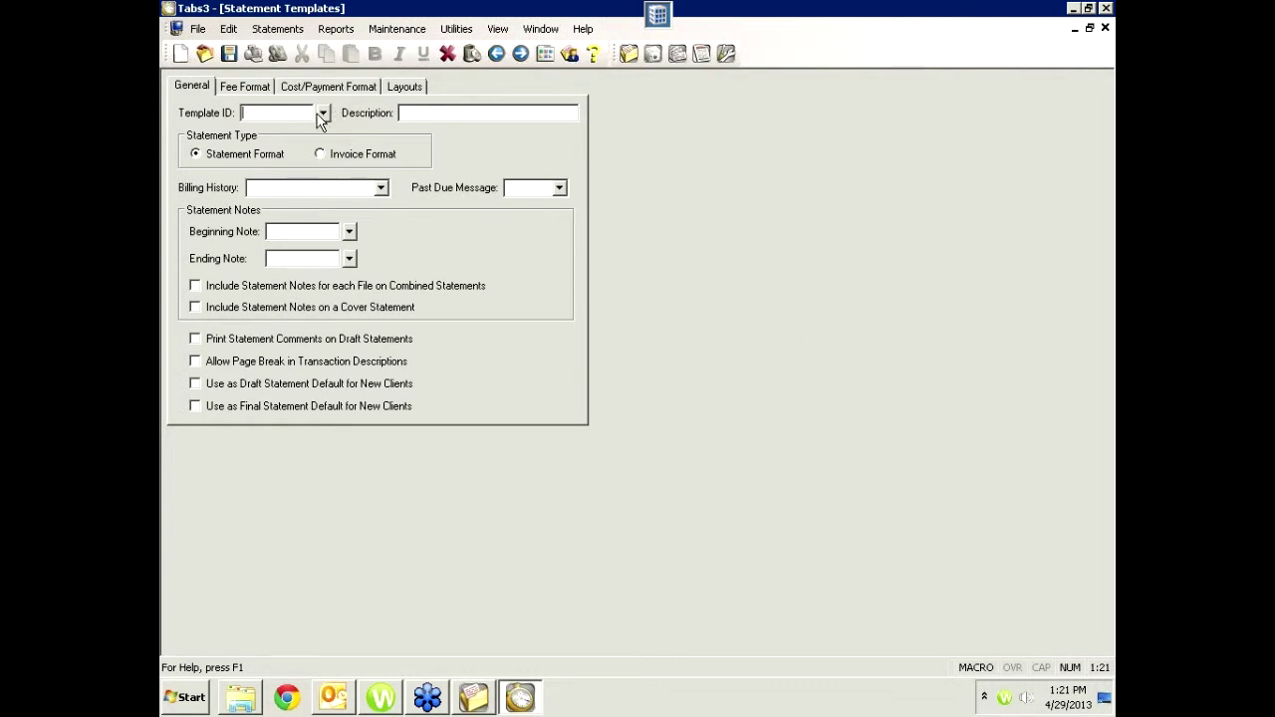
{"action": "left_click", "coordinate": [322, 115]}
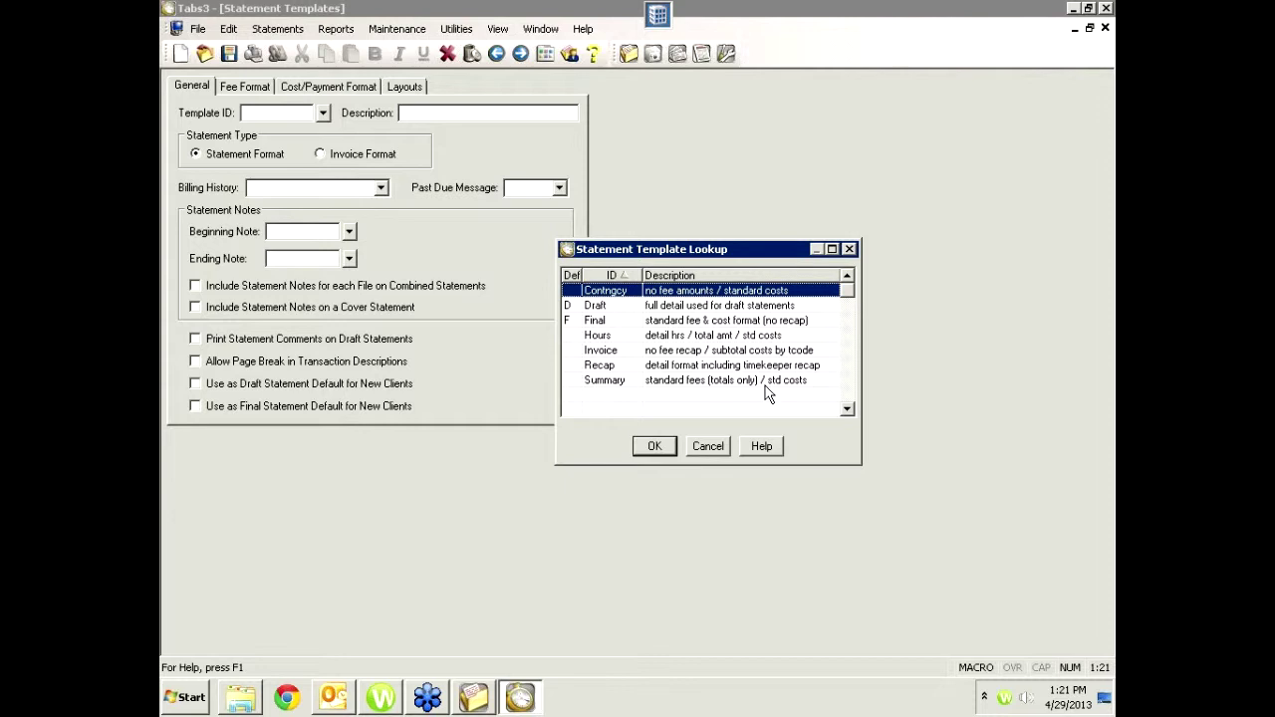
{"action": "left_click", "coordinate": [711, 448]}
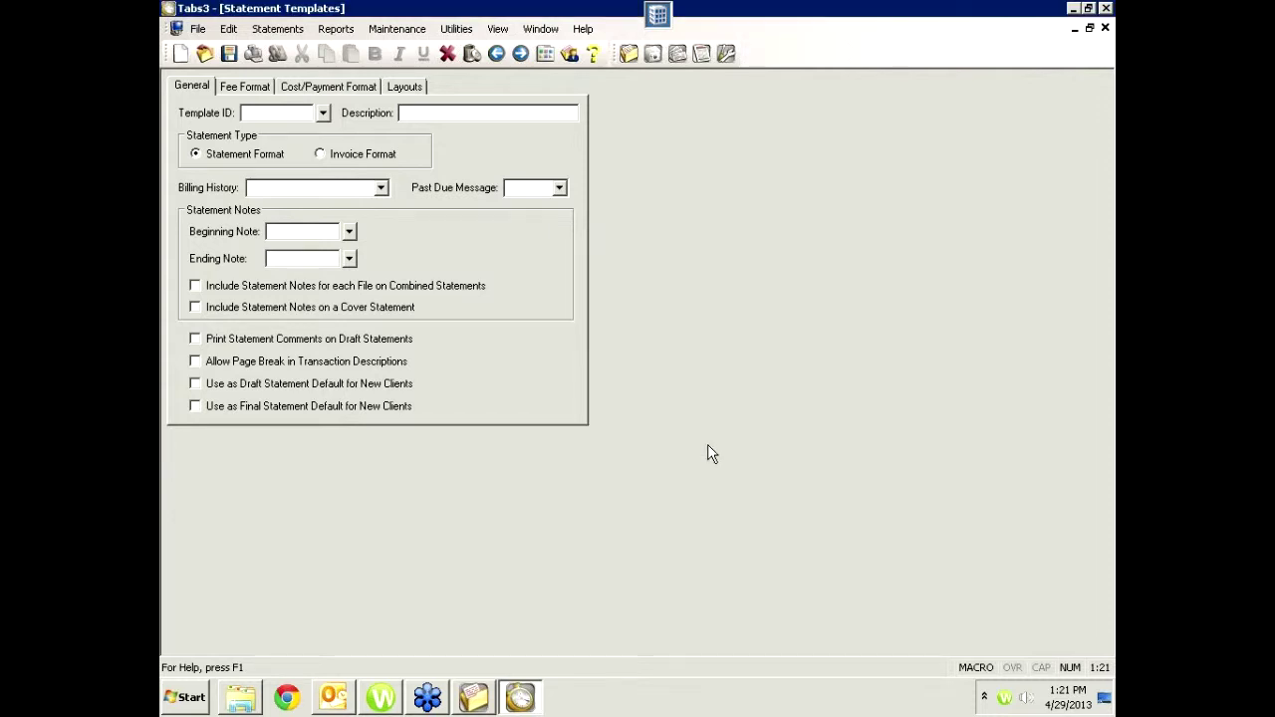
{"action": "left_click", "coordinate": [1105, 28]}
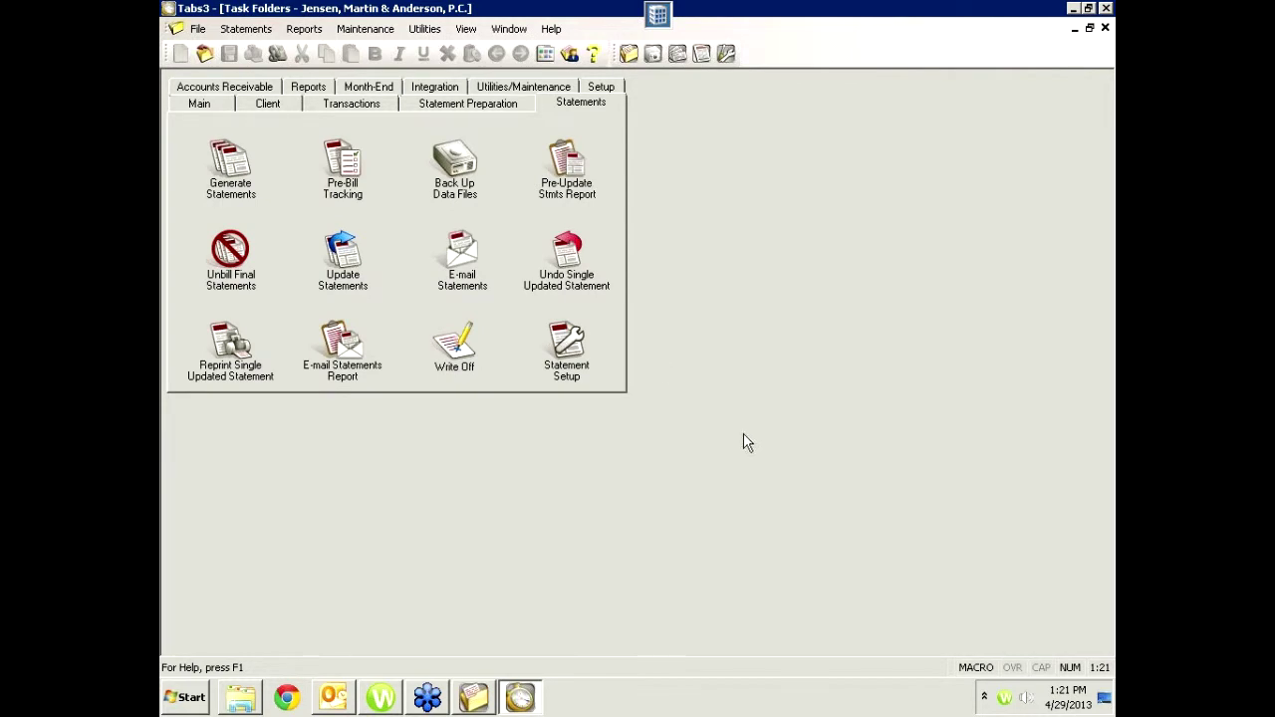
Open Statement Customization from the statement setup options and examine the statement month names from Month 1 to Month 12
{"action": "left_click", "coordinate": [567, 348]}
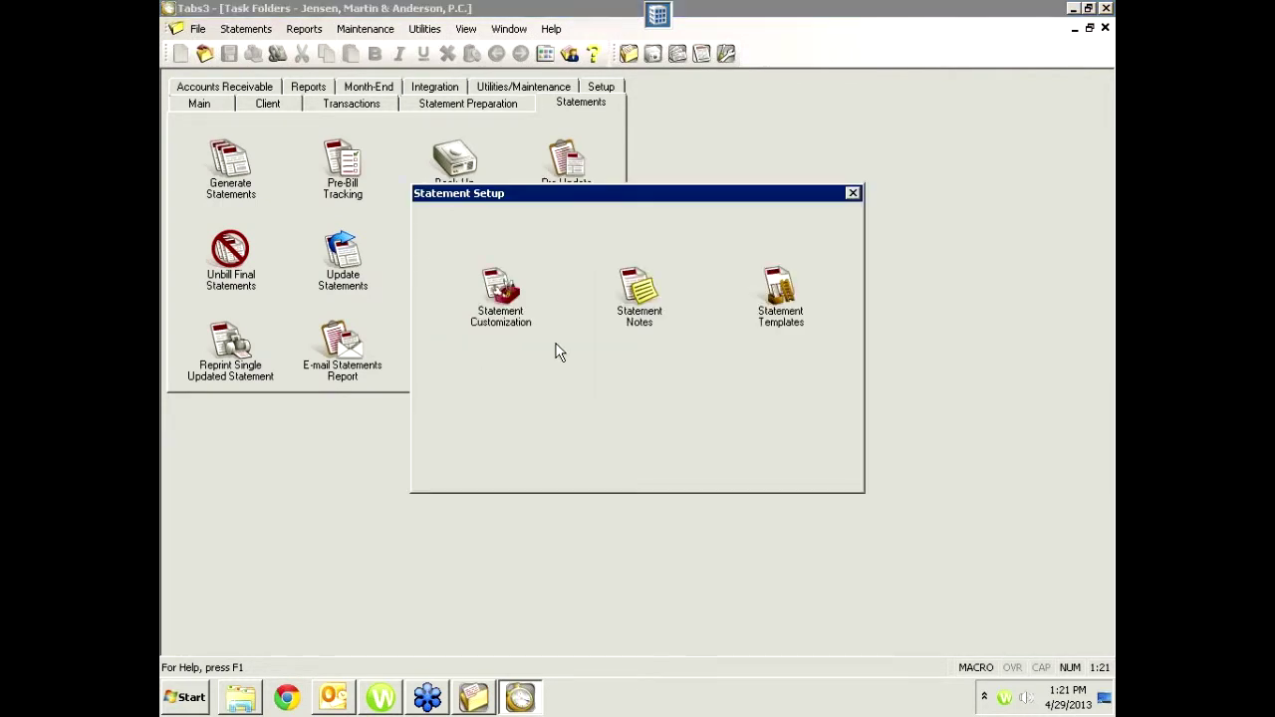
{"action": "left_click", "coordinate": [503, 298]}
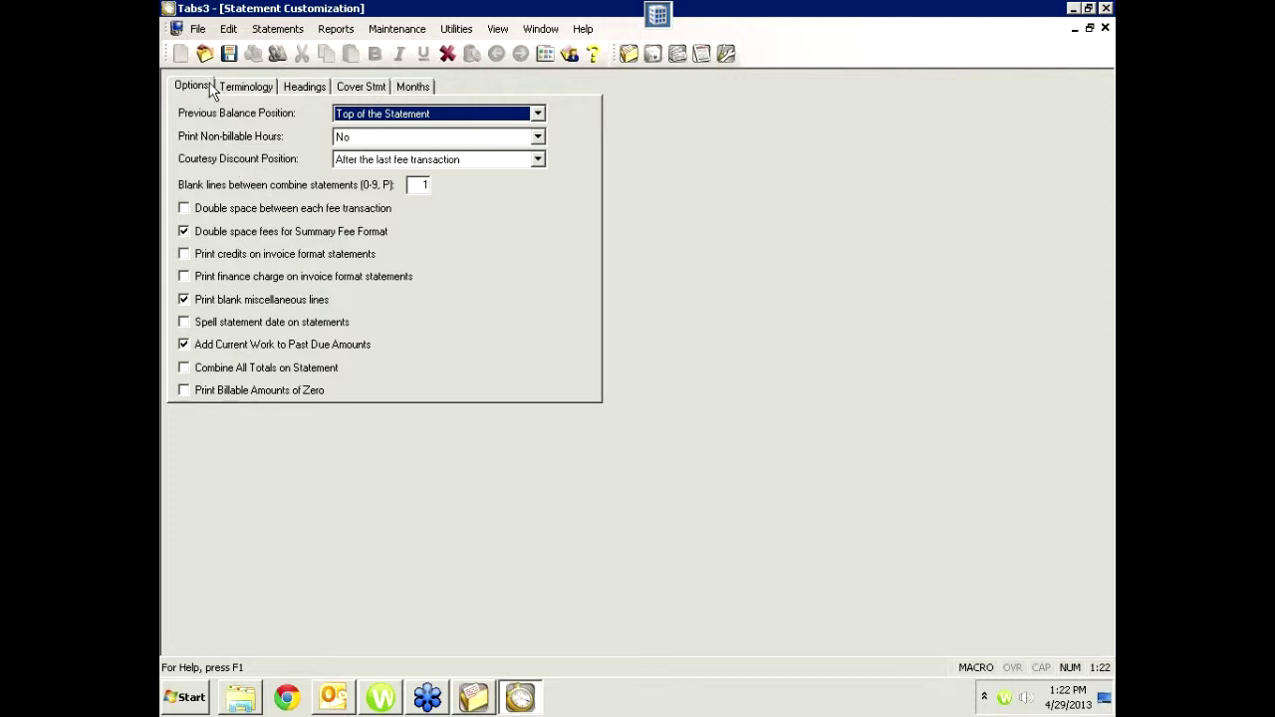
{"action": "left_click", "coordinate": [419, 87]}
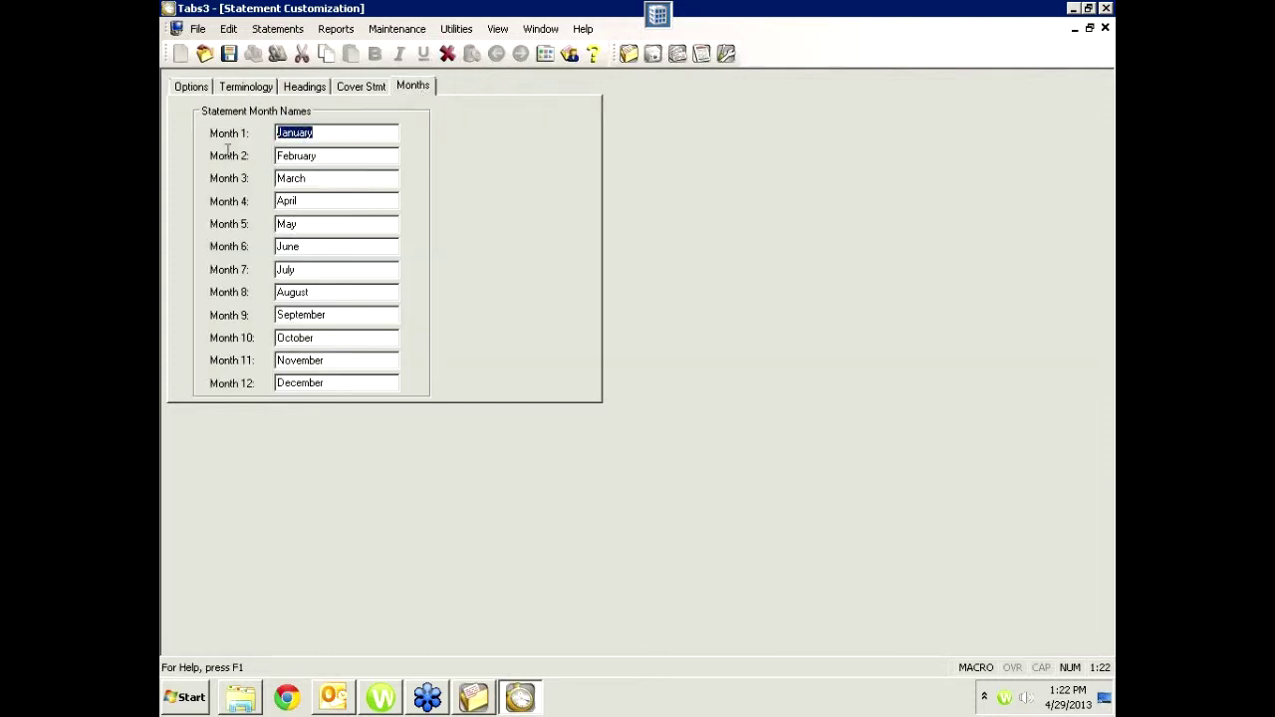
{"action": "left_click_drag", "start_coordinate": [349, 382], "coordinate": [250, 396]}
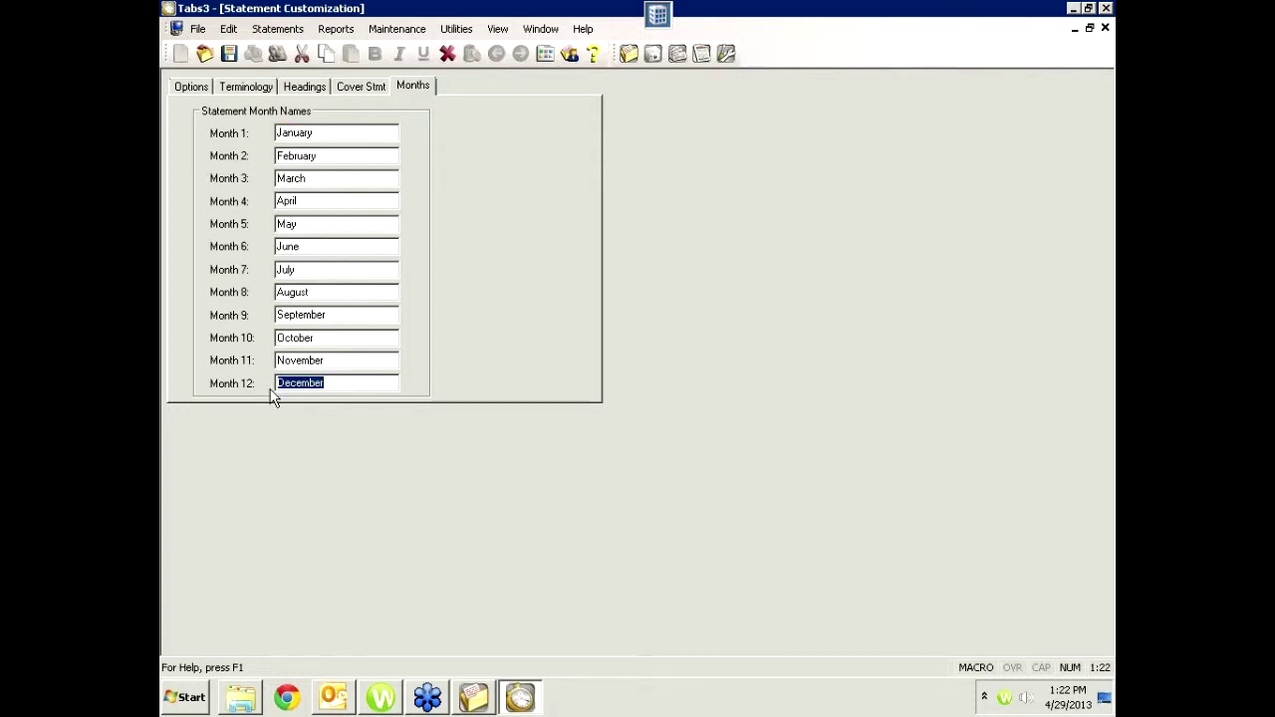
Examine the cover statement headings, including lines 3 and 6, and the heading and closing message lines for billing statements
{"action": "left_click", "coordinate": [352, 89]}
{"action": "key", "text": "Insert"}
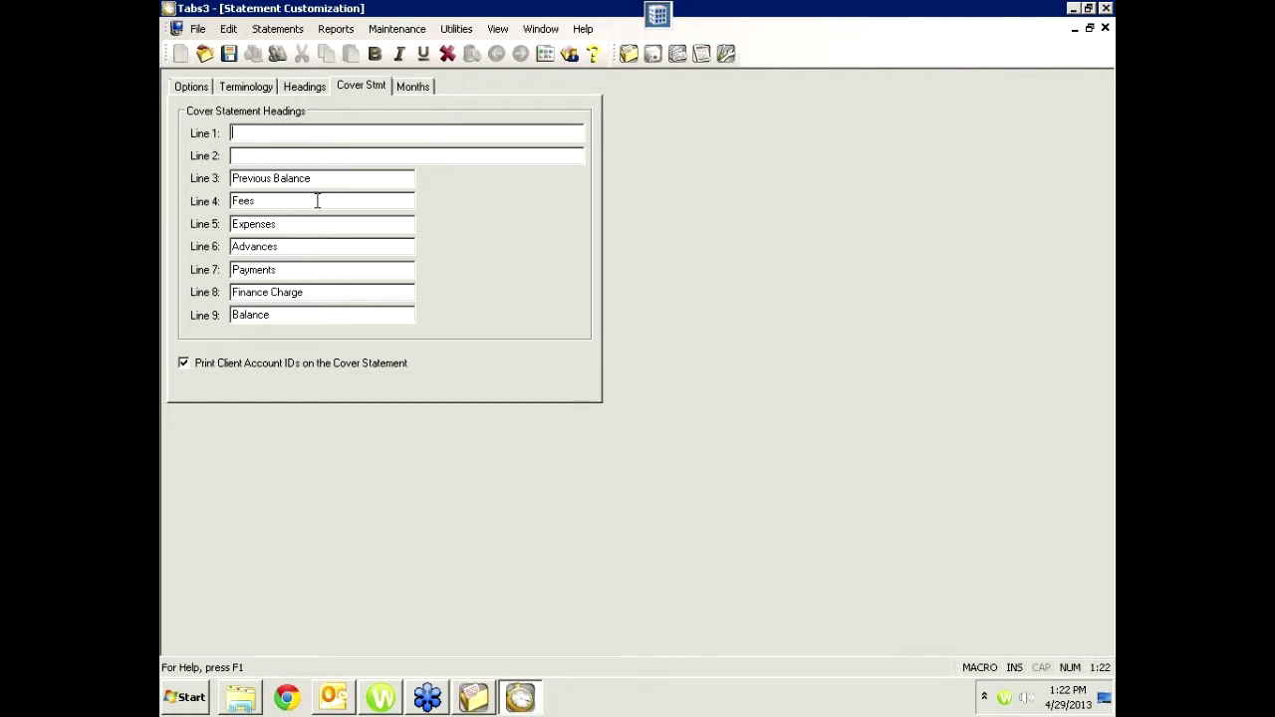
{"action": "left_click_drag", "start_coordinate": [312, 178], "coordinate": [235, 178]}
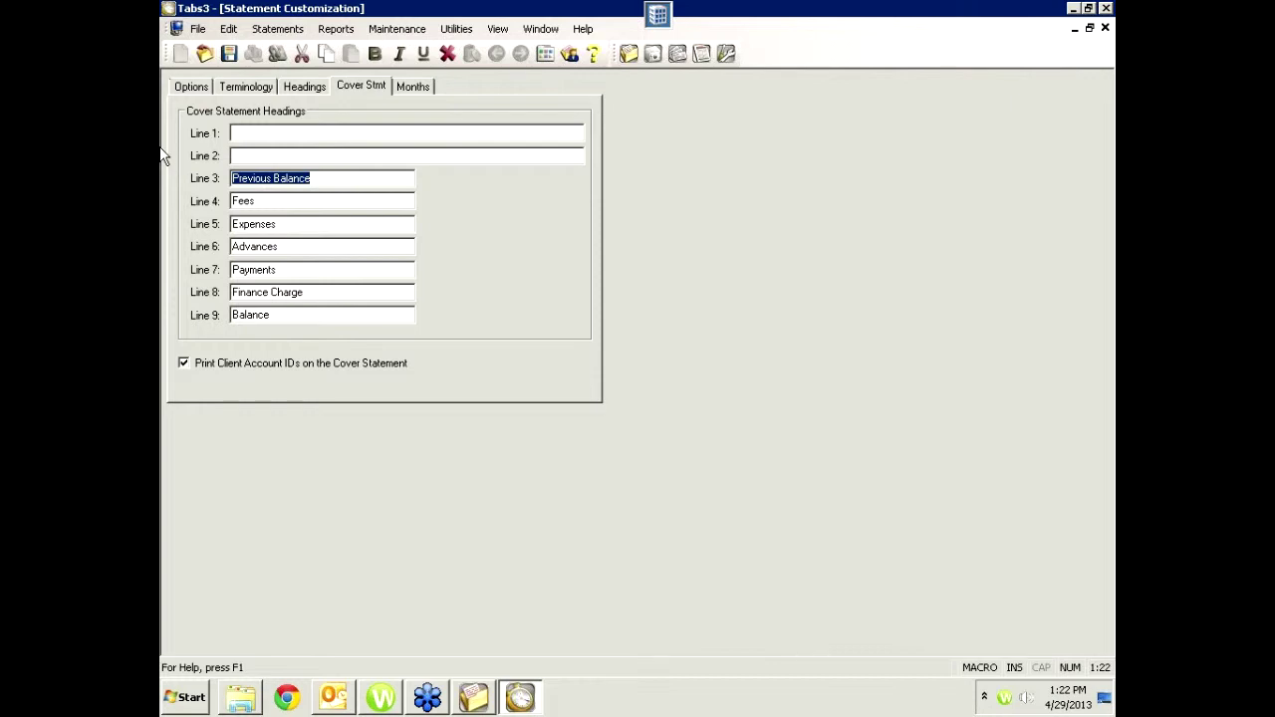
{"action": "left_click", "coordinate": [263, 247]}
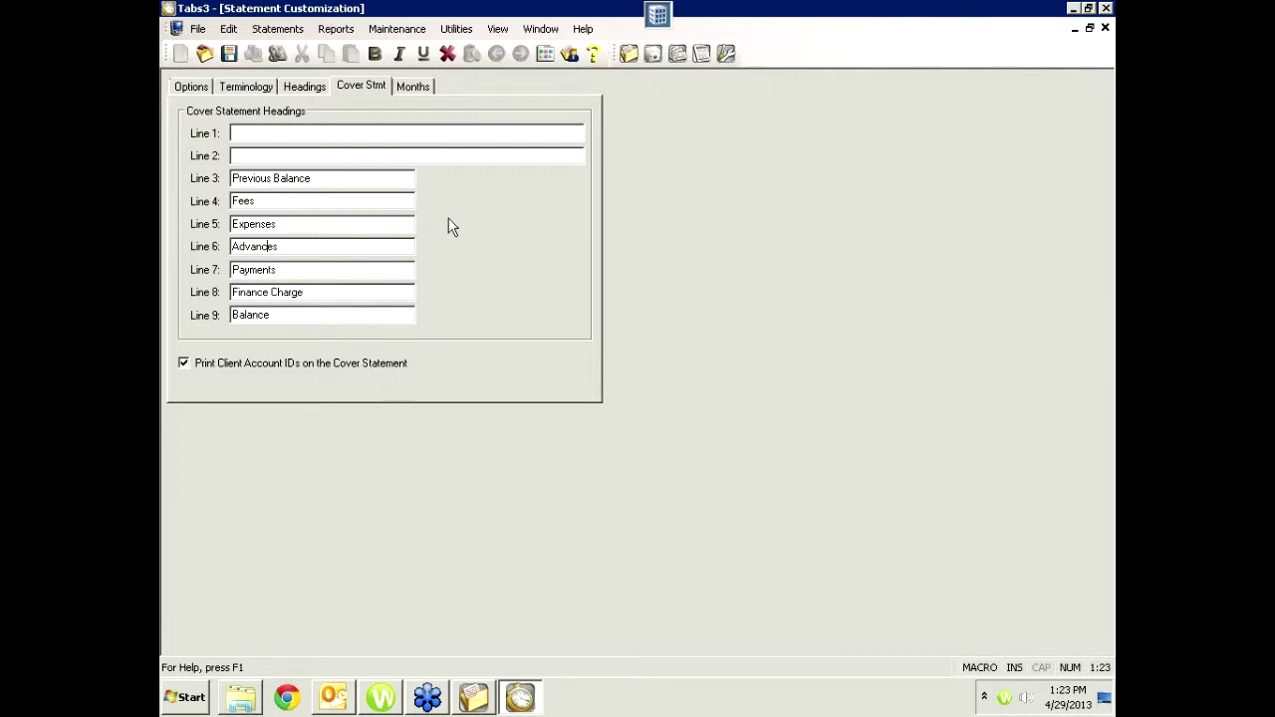
{"action": "left_click", "coordinate": [307, 86]}
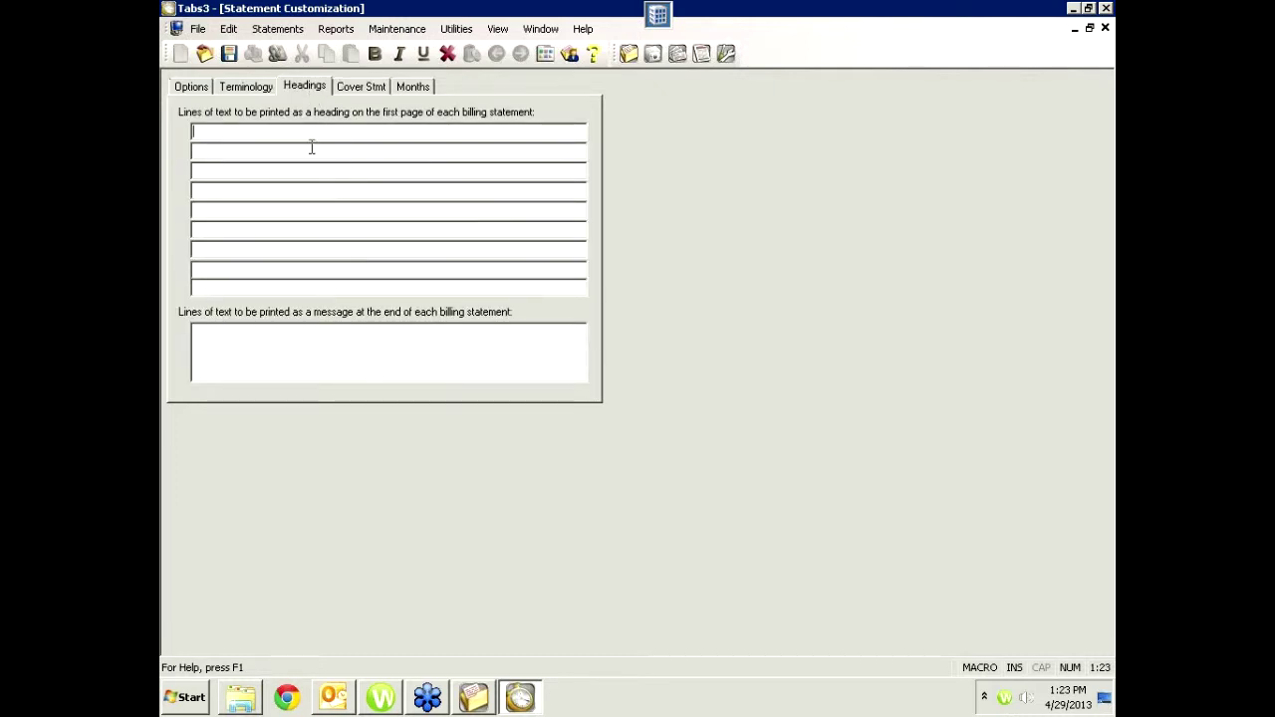
Browse the statement terminology and read the descriptions of lines 4, 19, 18 and 22
{"action": "left_click", "coordinate": [245, 86]}
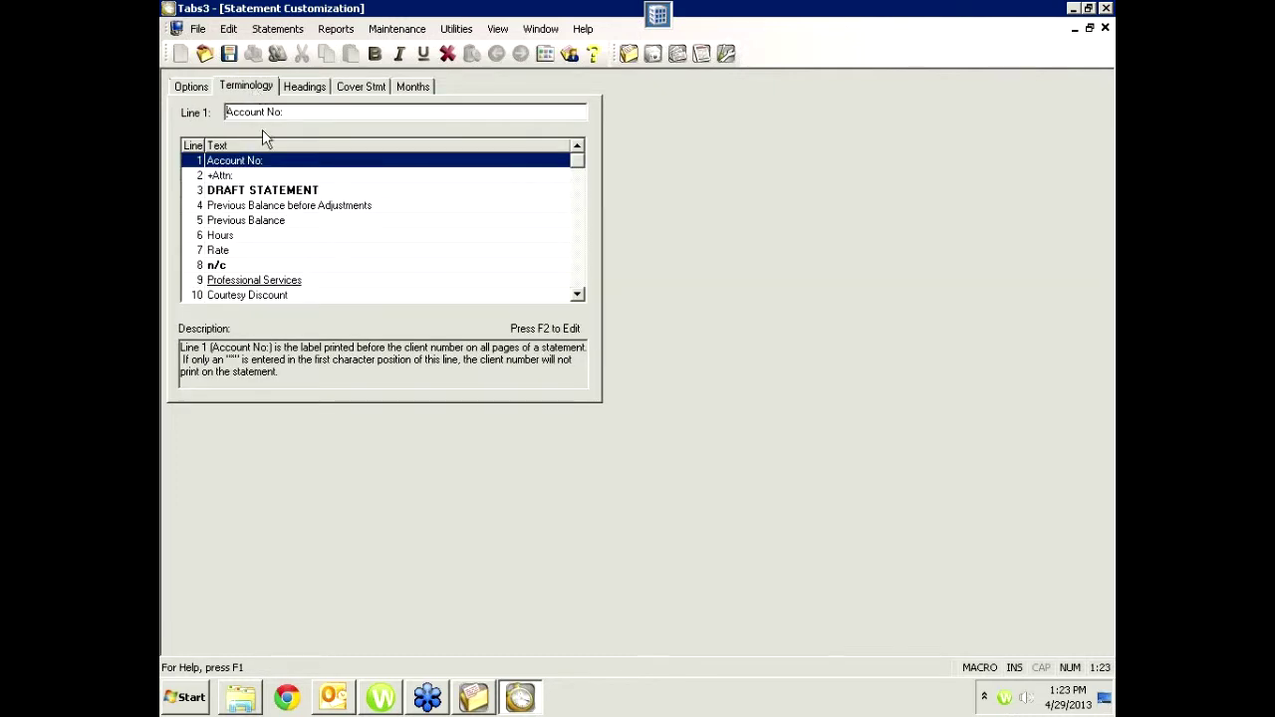
{"action": "left_click", "coordinate": [378, 205]}
{"action": "scroll", "coordinate": [356, 249], "scroll_direction": "down", "scroll_amount": 5}
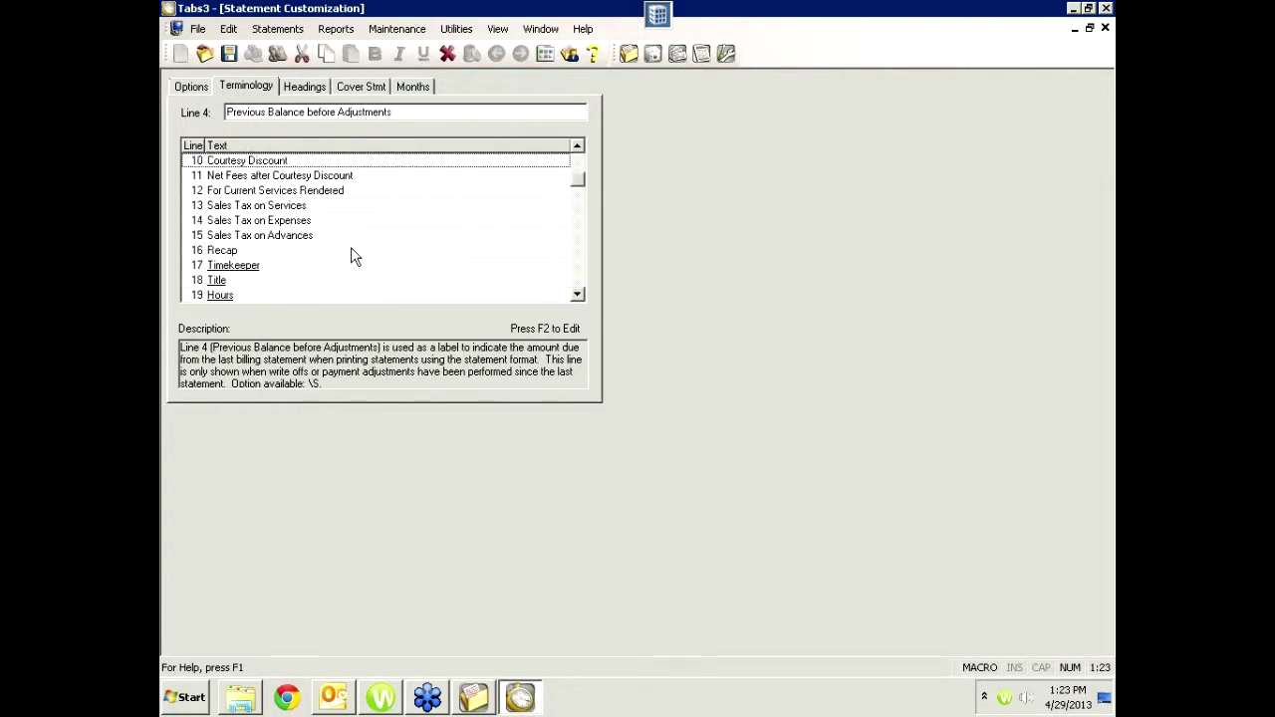
{"action": "left_click", "coordinate": [234, 207]}
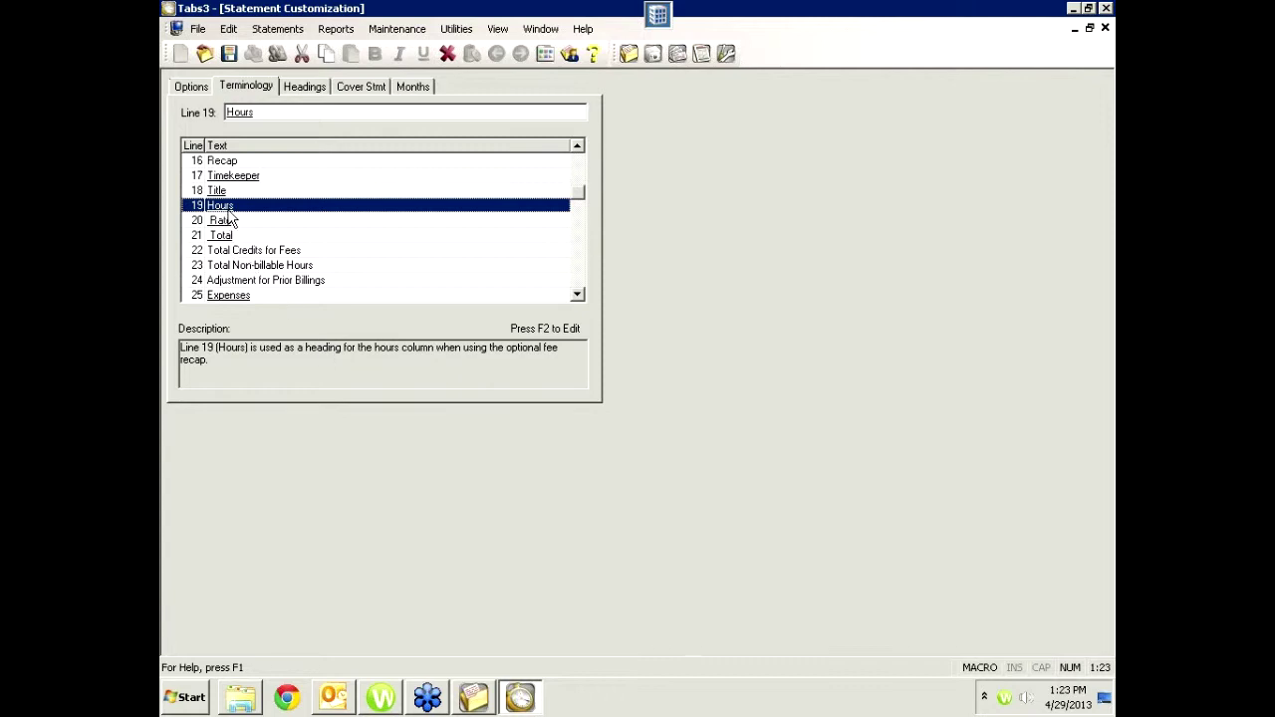
{"action": "double_click", "coordinate": [300, 205]}
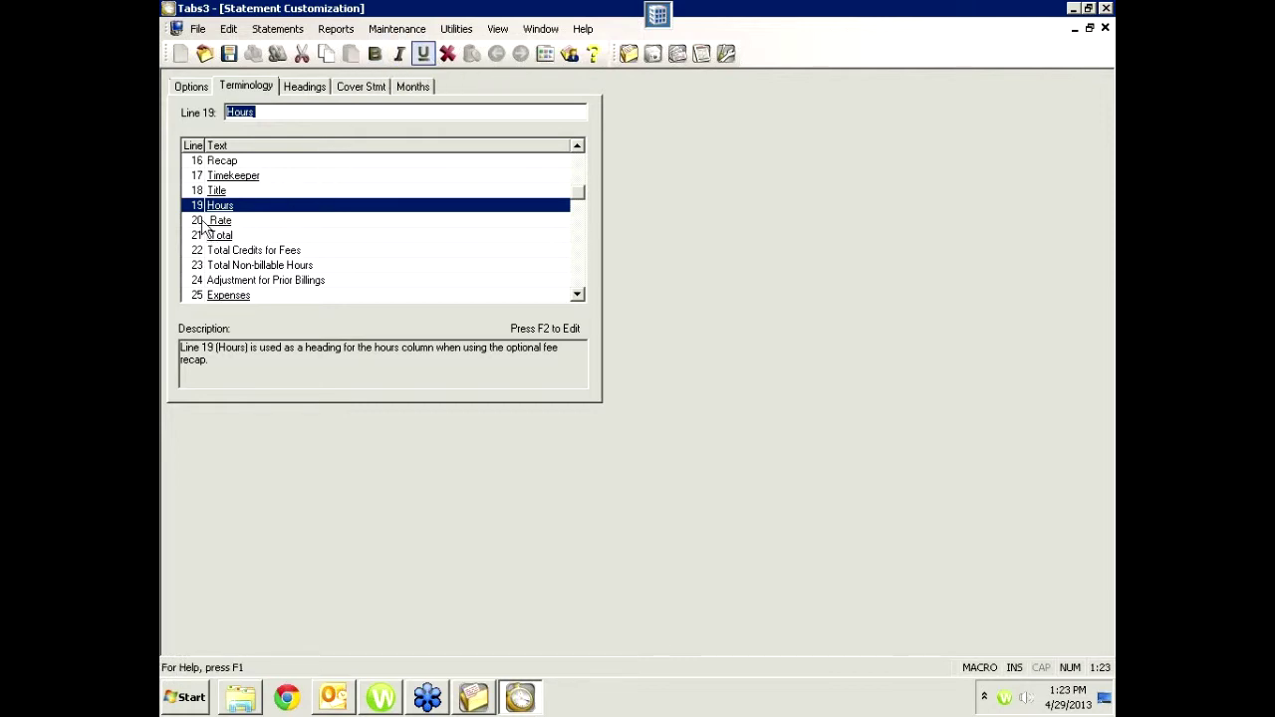
{"action": "left_click", "coordinate": [257, 190]}
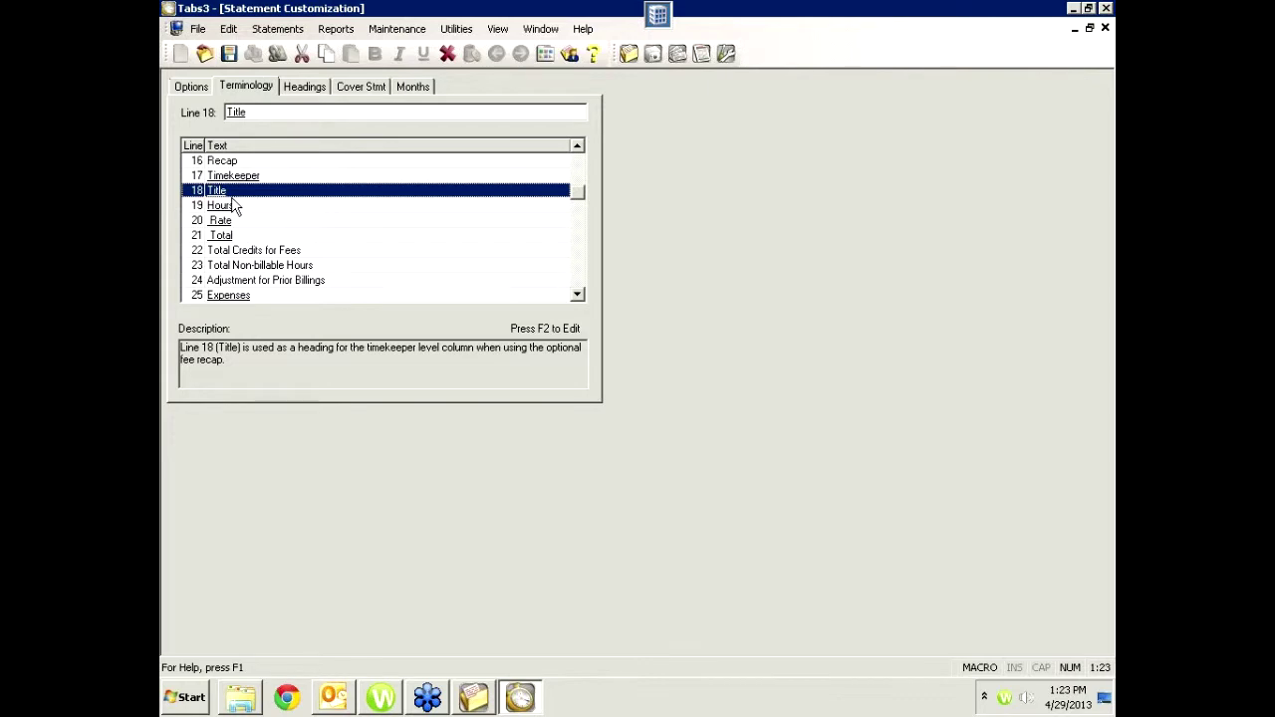
{"action": "left_click", "coordinate": [255, 252]}
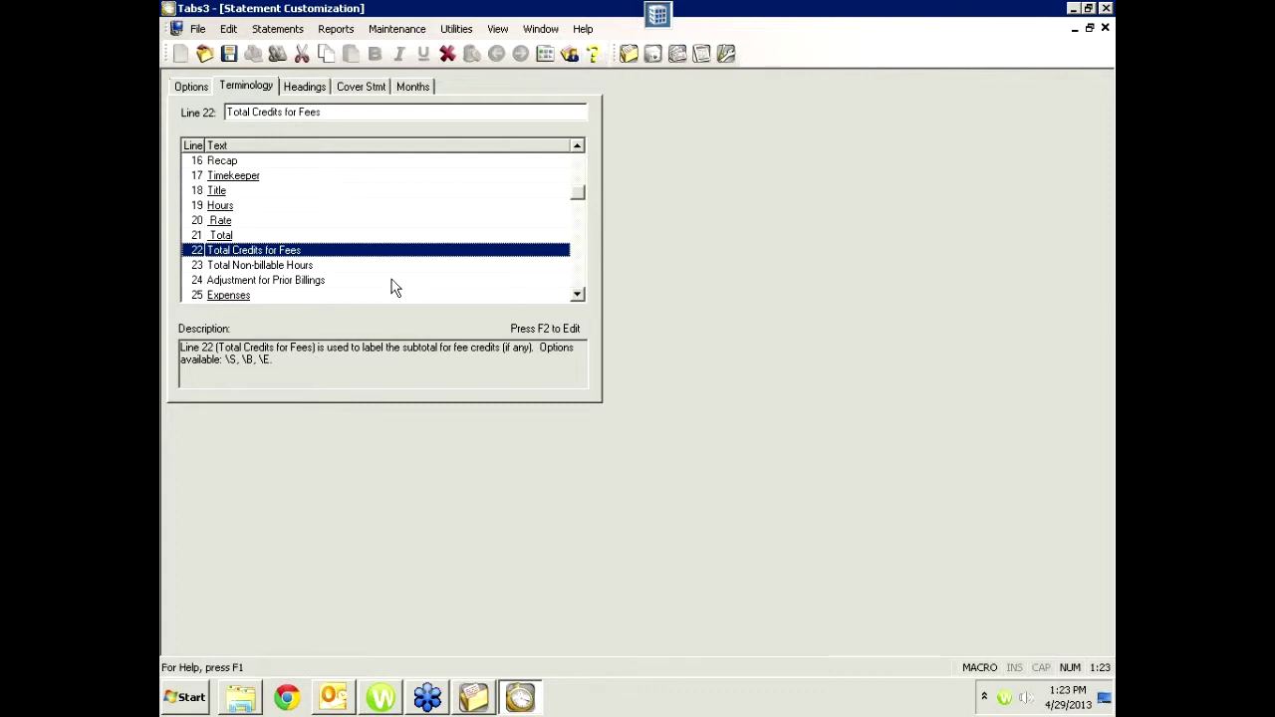
Look up the Line 22 Total Credits for Fees explanation in the Terminology help topic, then close Help
{"action": "left_click", "coordinate": [593, 53]}
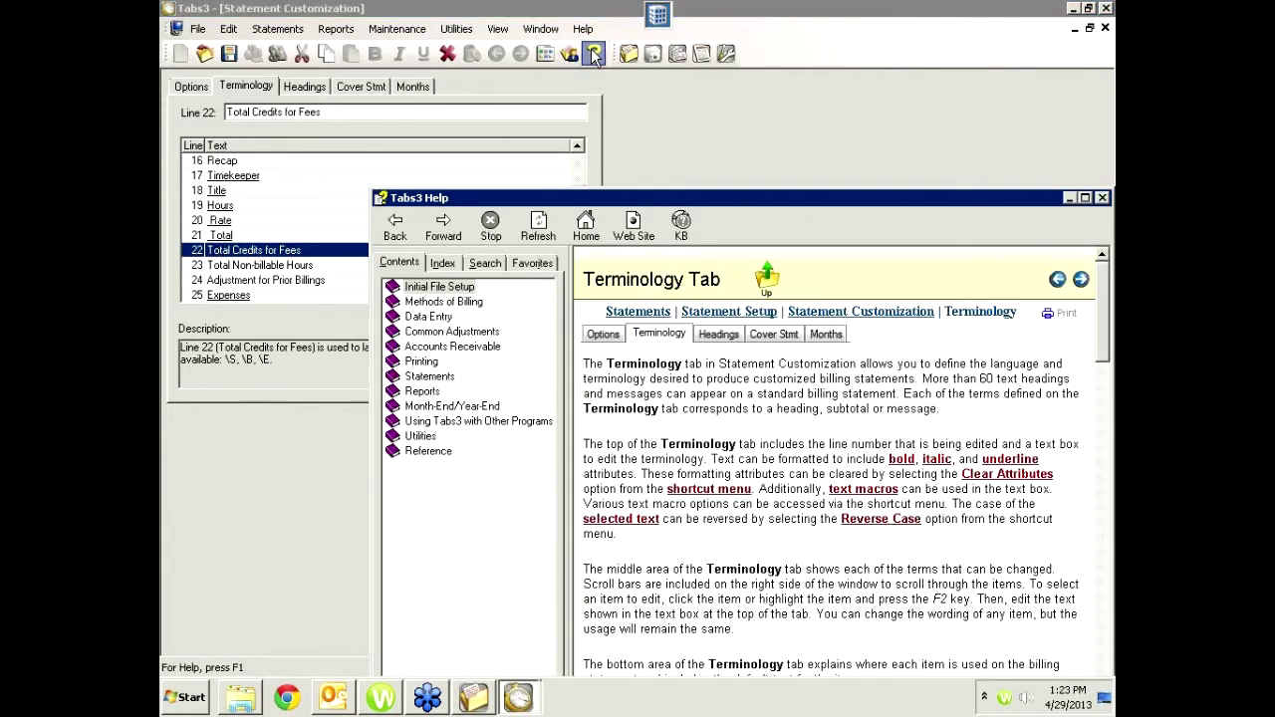
{"action": "left_click_drag", "start_coordinate": [886, 203], "coordinate": [856, 135]}
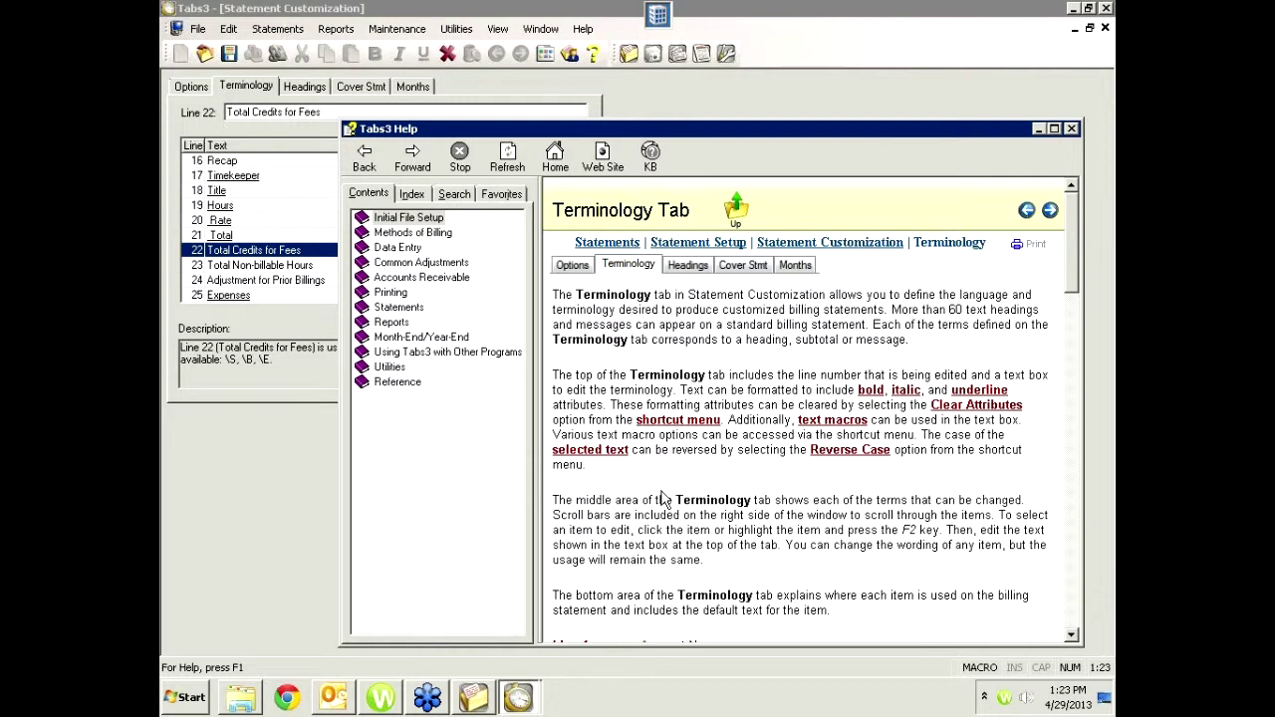
{"action": "scroll", "coordinate": [666, 498], "scroll_direction": "down", "scroll_amount": 4}
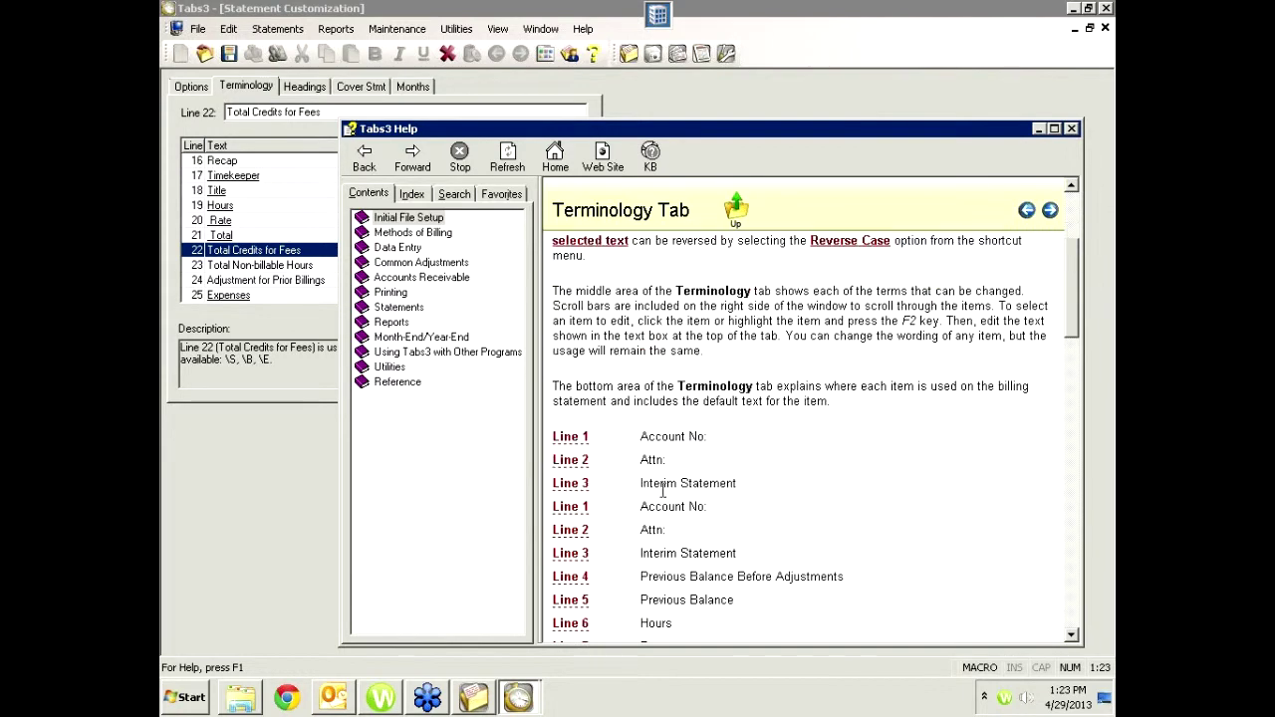
{"action": "scroll", "coordinate": [663, 490], "scroll_direction": "down", "scroll_amount": 5}
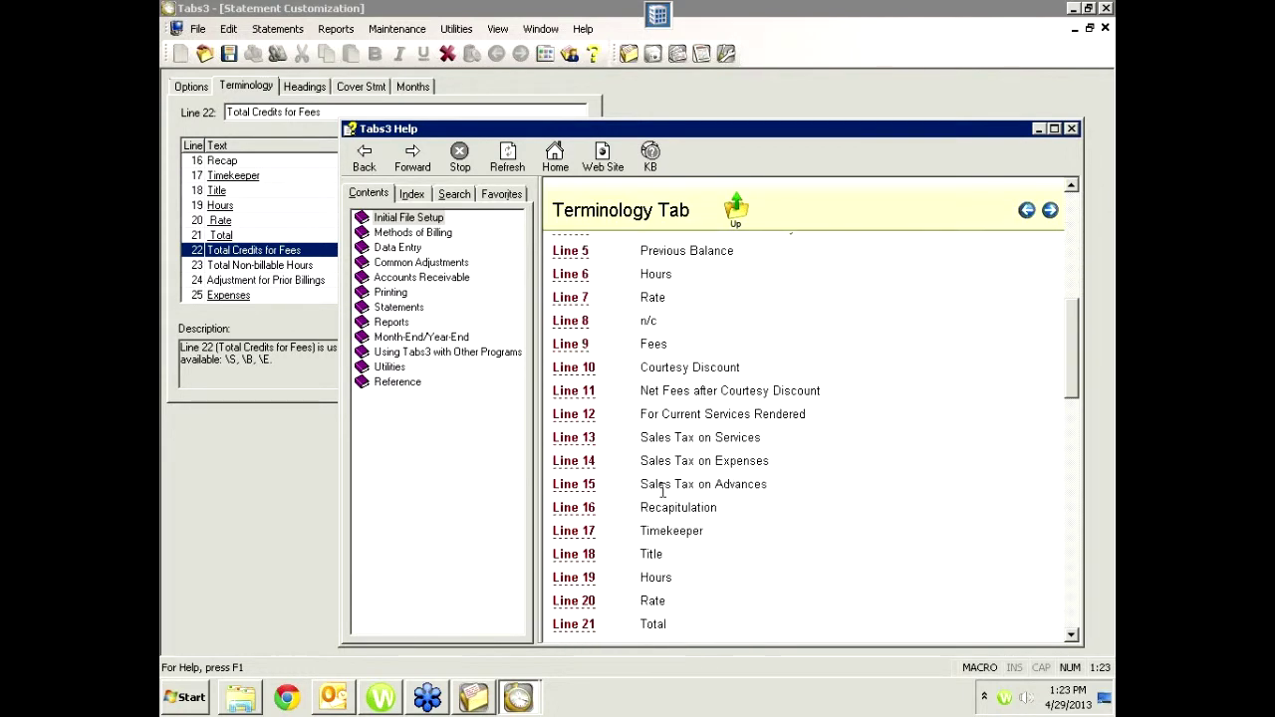
{"action": "scroll", "coordinate": [662, 490], "scroll_direction": "down", "scroll_amount": 1}
{"action": "scroll", "coordinate": [662, 490], "scroll_direction": "down", "scroll_amount": 4}
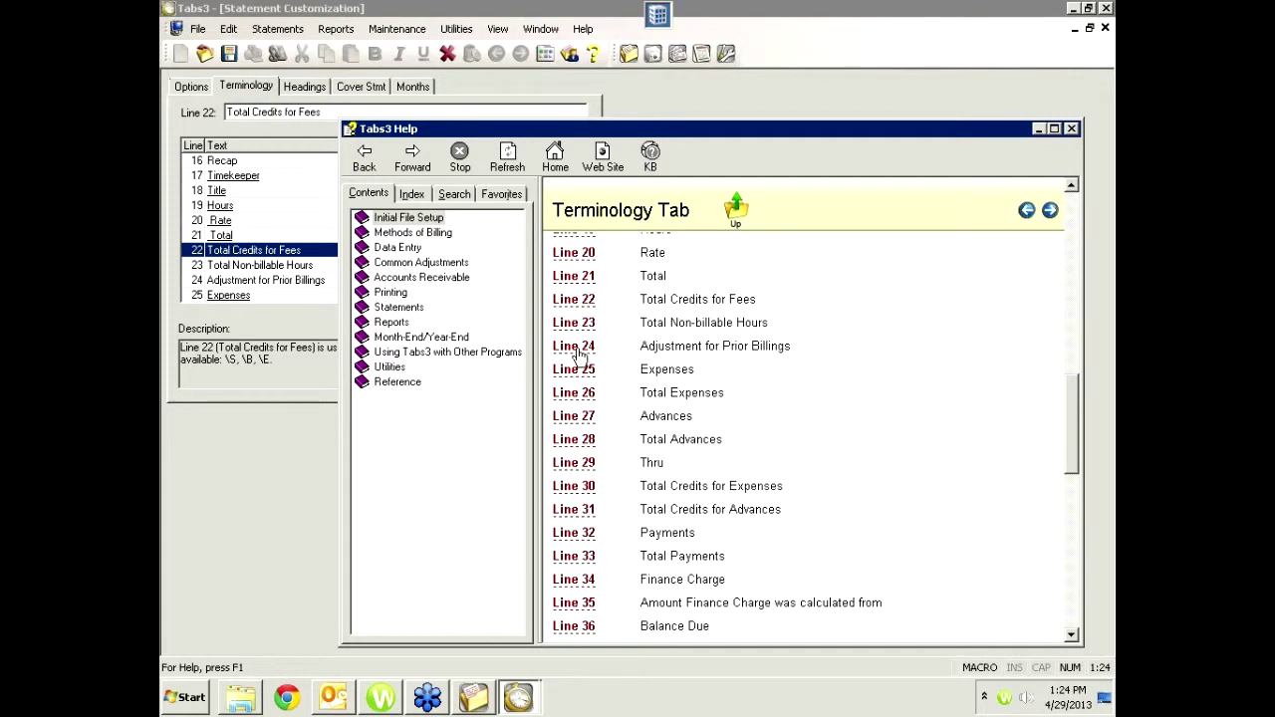
{"action": "left_click", "coordinate": [574, 302]}
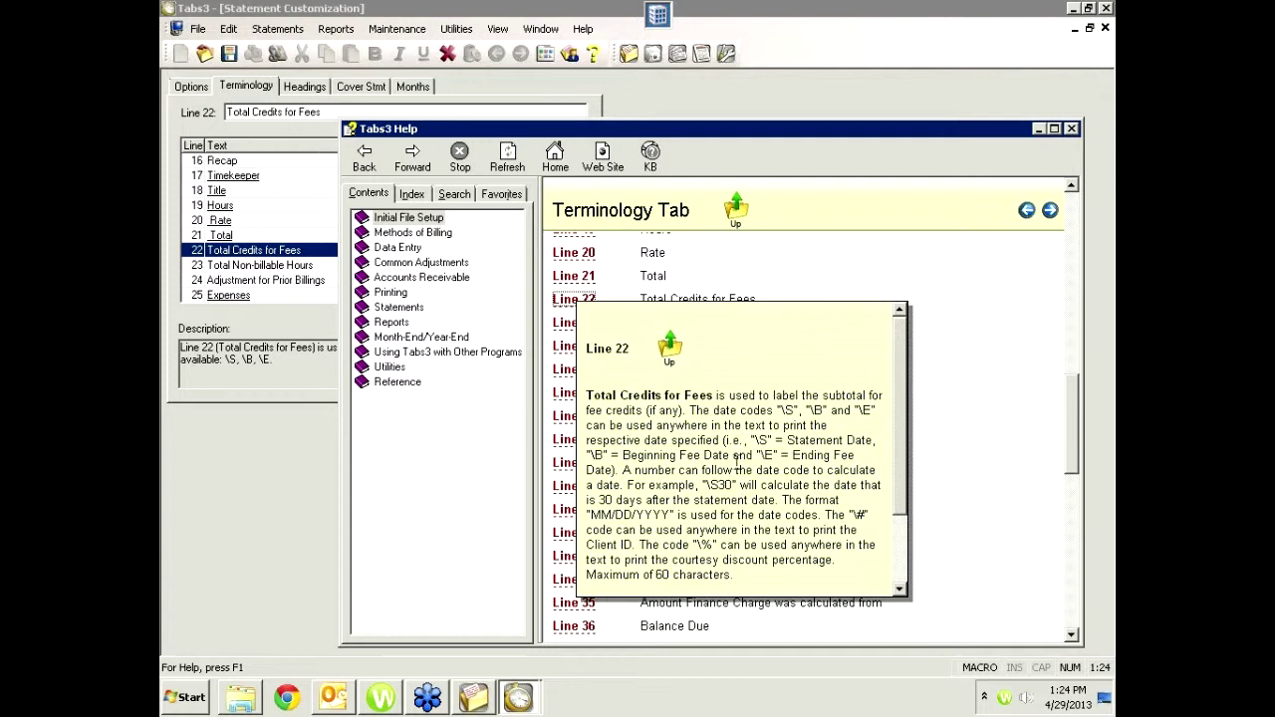
{"action": "left_click", "coordinate": [1073, 128]}
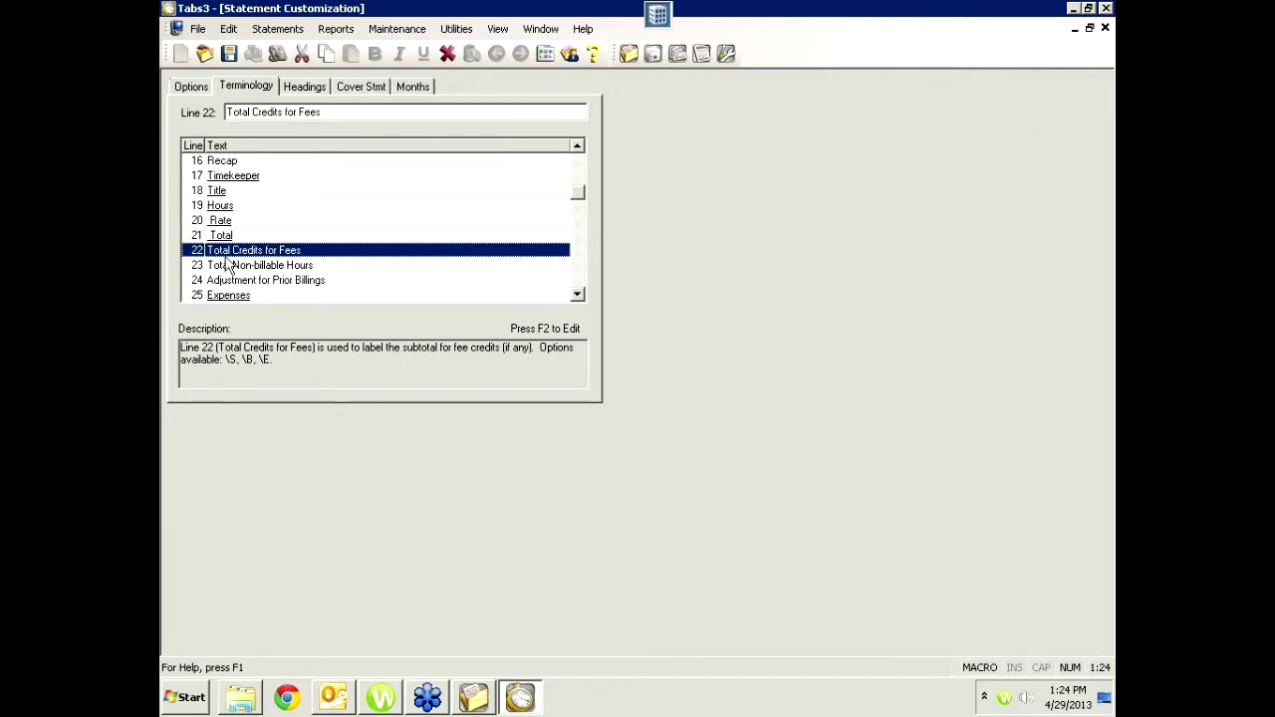
Append "on \S" to the Total Credits for Fees text on terminology line 22
{"action": "double_click", "coordinate": [265, 255]}
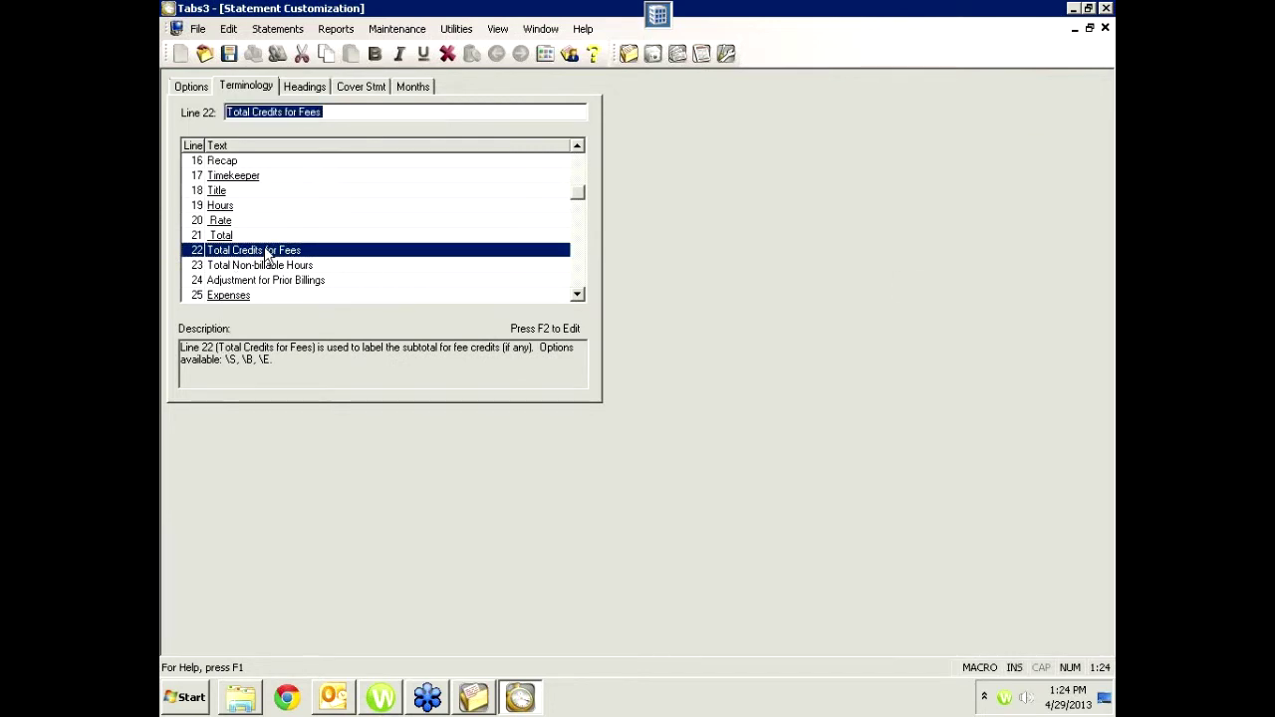
{"action": "left_click", "coordinate": [338, 112]}
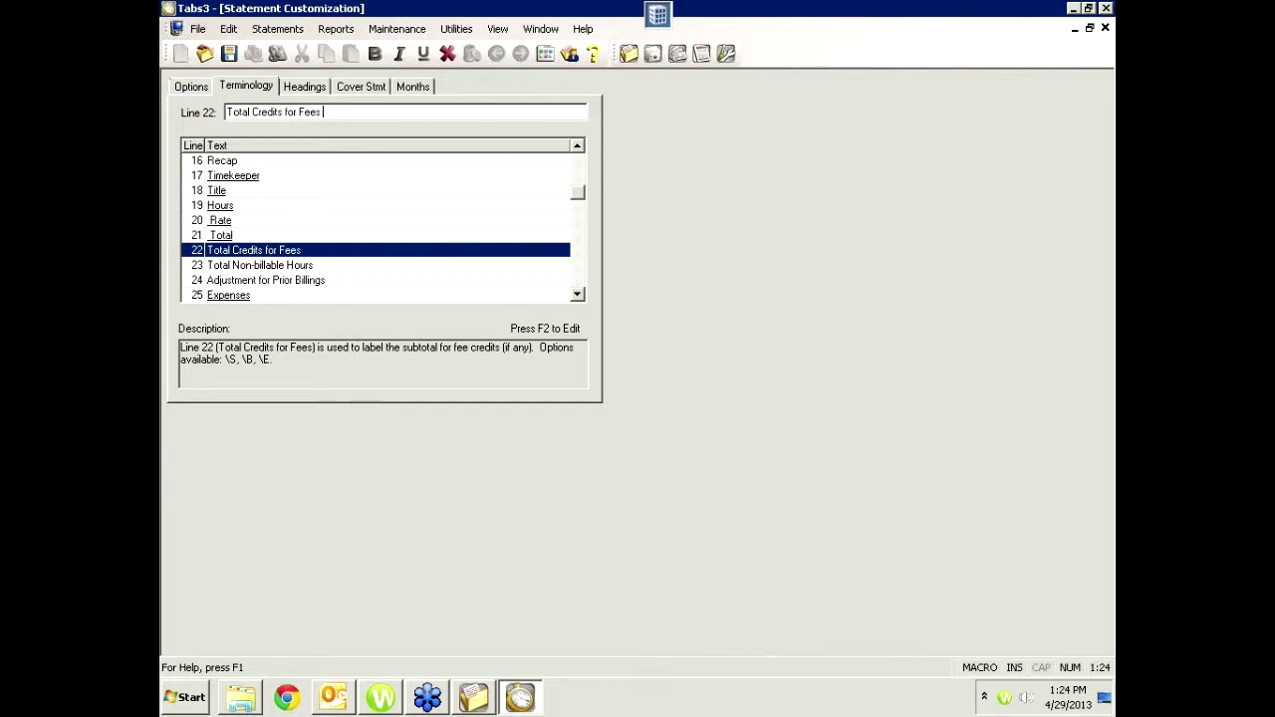
{"action": "type", "text": "on /"}
{"action": "key", "text": "BackSpace"}
{"action": "type", "text": "\\S"}
{"action": "left_click_drag", "start_coordinate": [370, 114], "coordinate": [269, 102]}
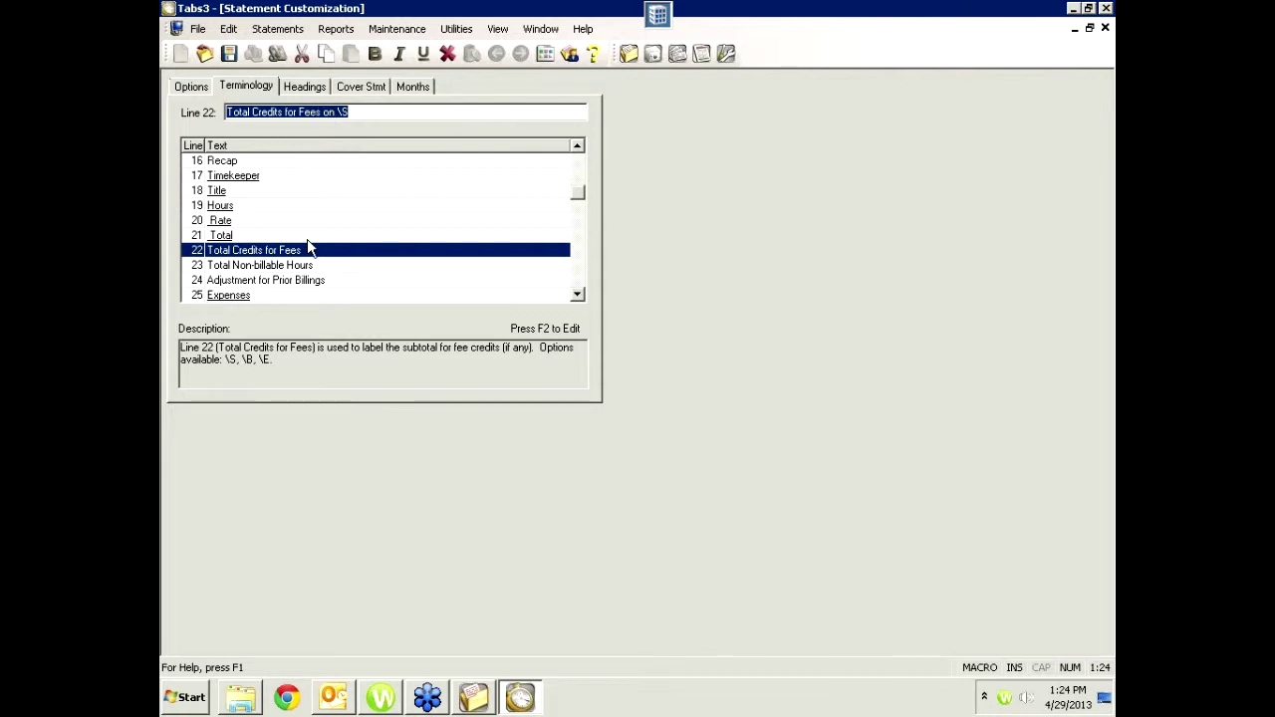
{"action": "left_click", "coordinate": [359, 112]}
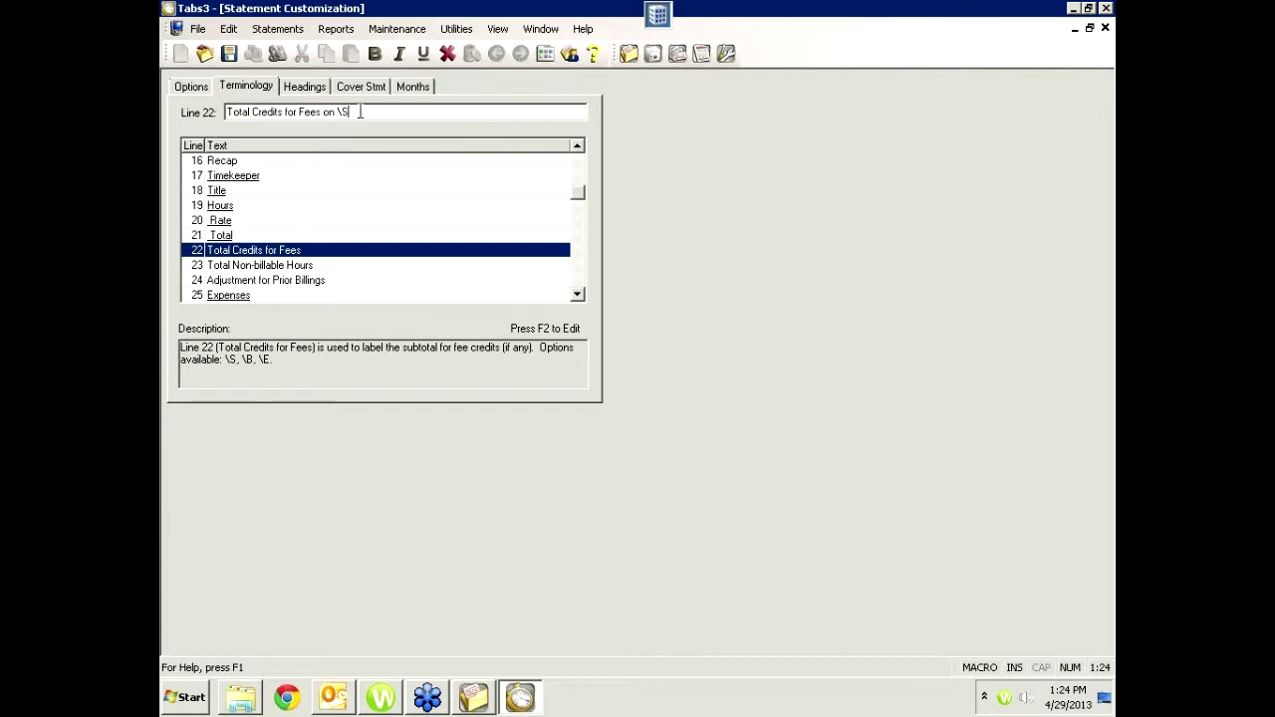
Remove the appended "on \S" from the line 22 terminology text
{"action": "key", "text": "BackSpace"}
{"action": "key", "text": "BackSpace"}
{"action": "key", "text": "BackSpace"}
{"action": "key", "text": "BackSpace"}
{"action": "key", "text": "BackSpace"}
{"action": "key", "text": "BackSpace"}
Step through terminology lines 23 to 25, read the Line 25 Expenses explanation in the Terminology help topic, and close Help
{"action": "left_click", "coordinate": [293, 264]}
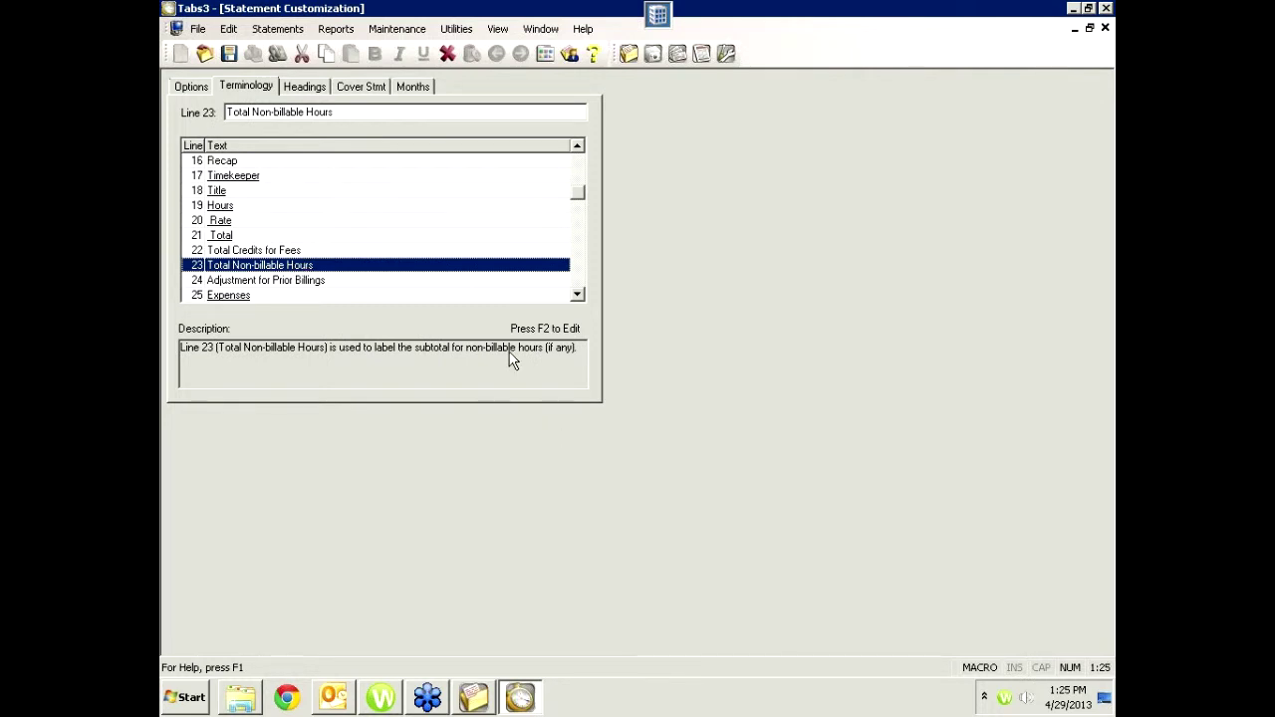
{"action": "key", "text": "Down"}
{"action": "key", "text": "Down"}
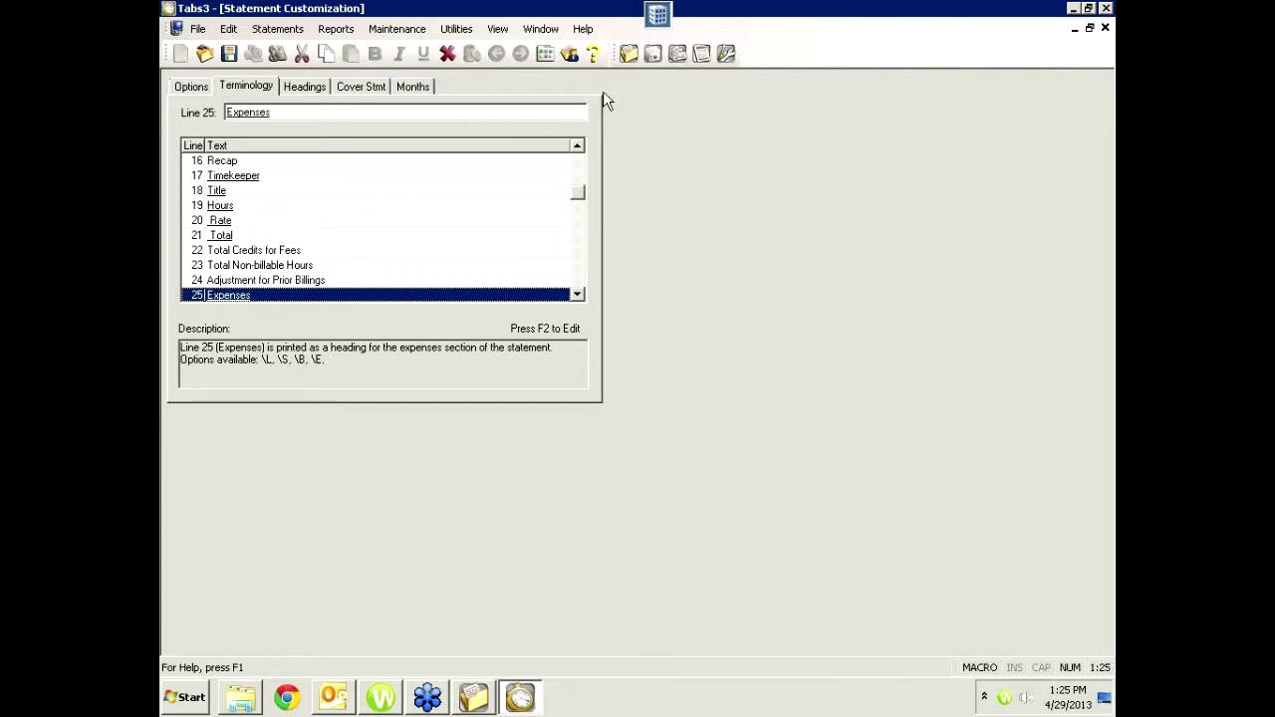
{"action": "left_click", "coordinate": [595, 53]}
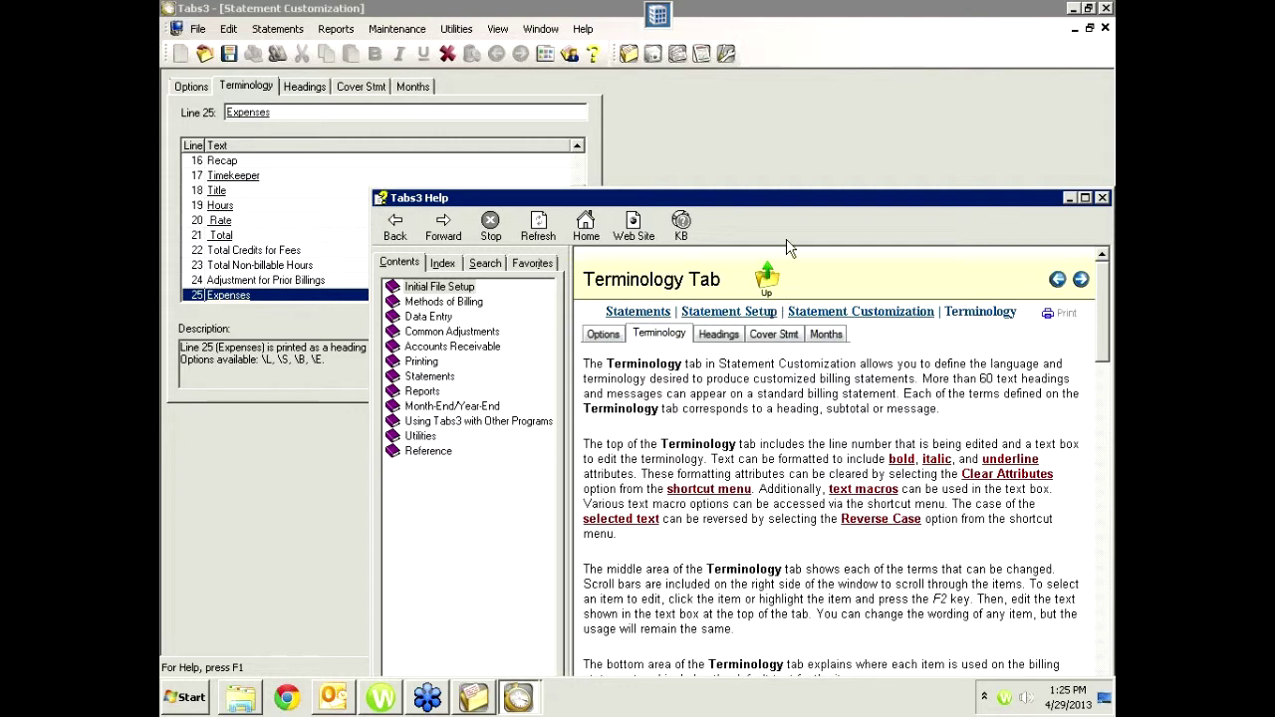
{"action": "left_click_drag", "start_coordinate": [783, 200], "coordinate": [778, 108]}
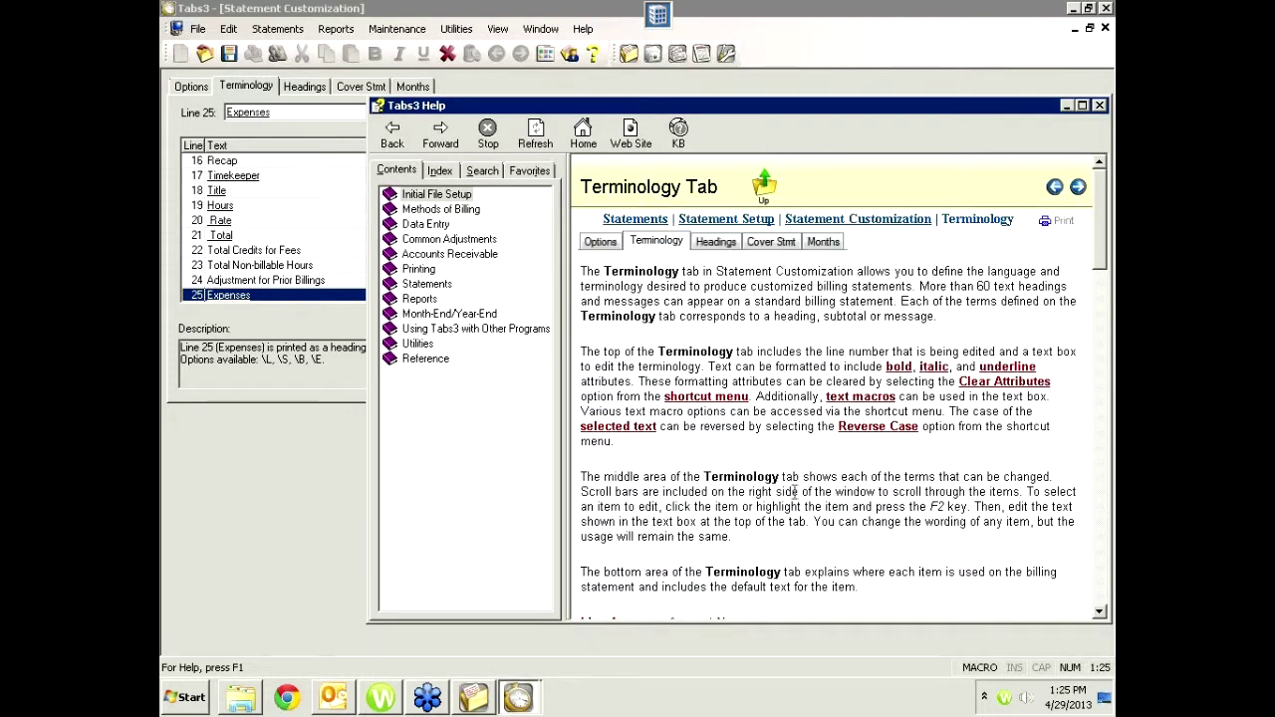
{"action": "left_click", "coordinate": [1100, 577]}
{"action": "left_click", "coordinate": [1099, 576]}
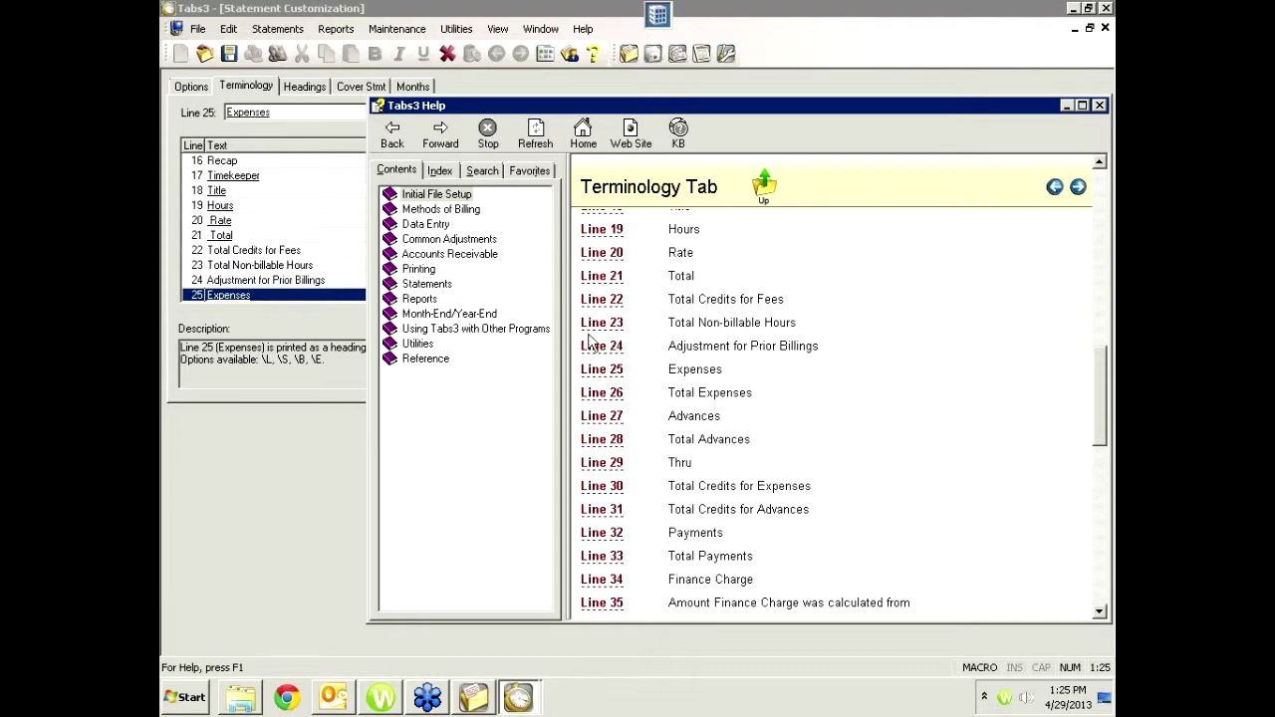
{"action": "left_click", "coordinate": [597, 370]}
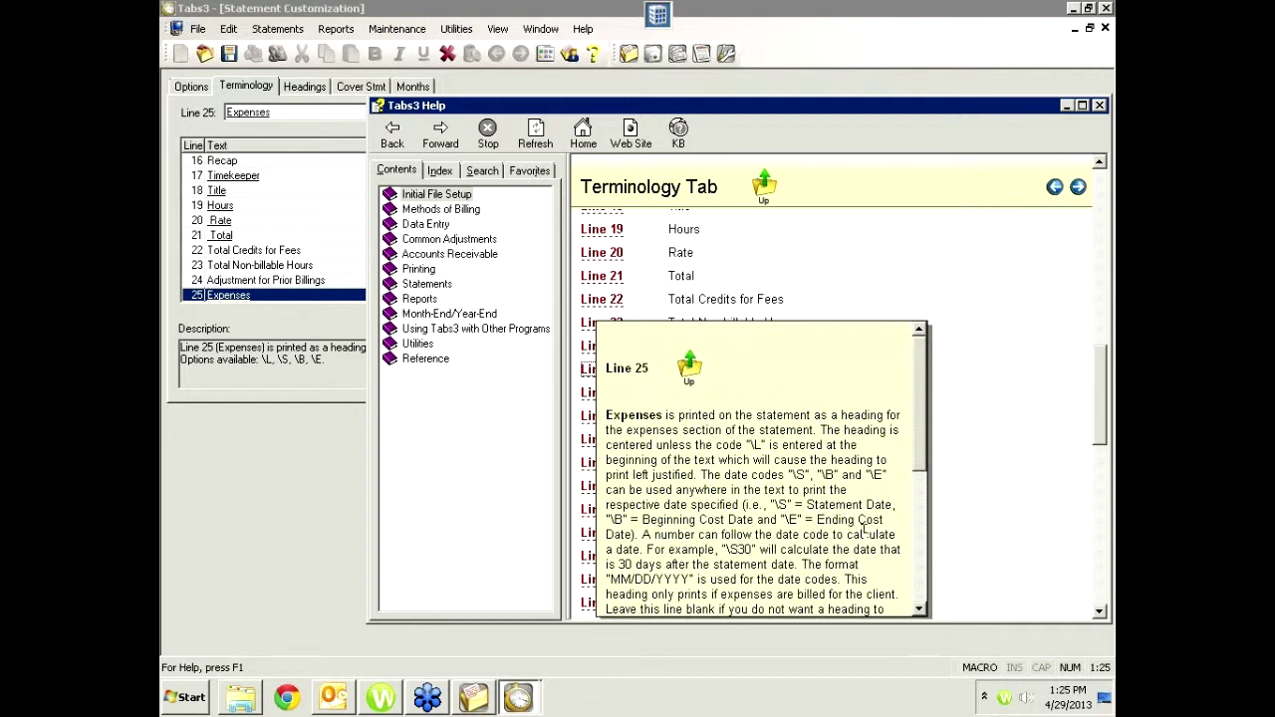
{"action": "left_click", "coordinate": [948, 352]}
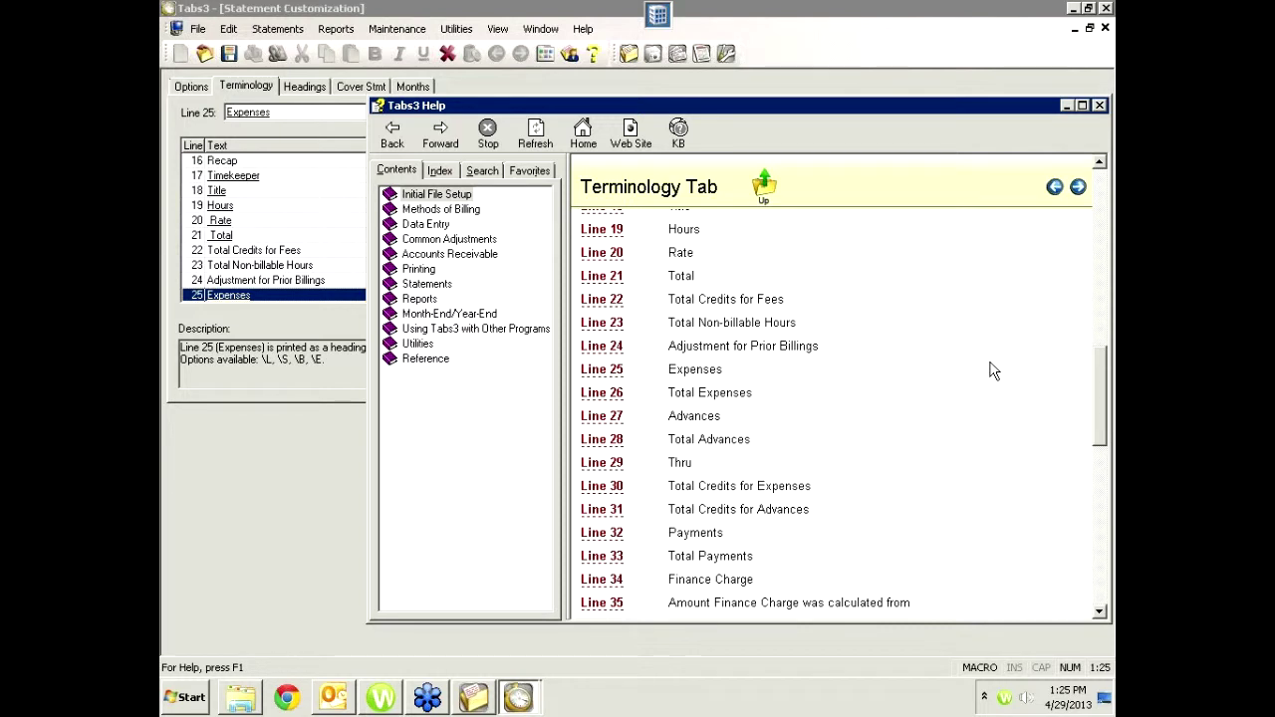
{"action": "left_click", "coordinate": [1100, 105]}
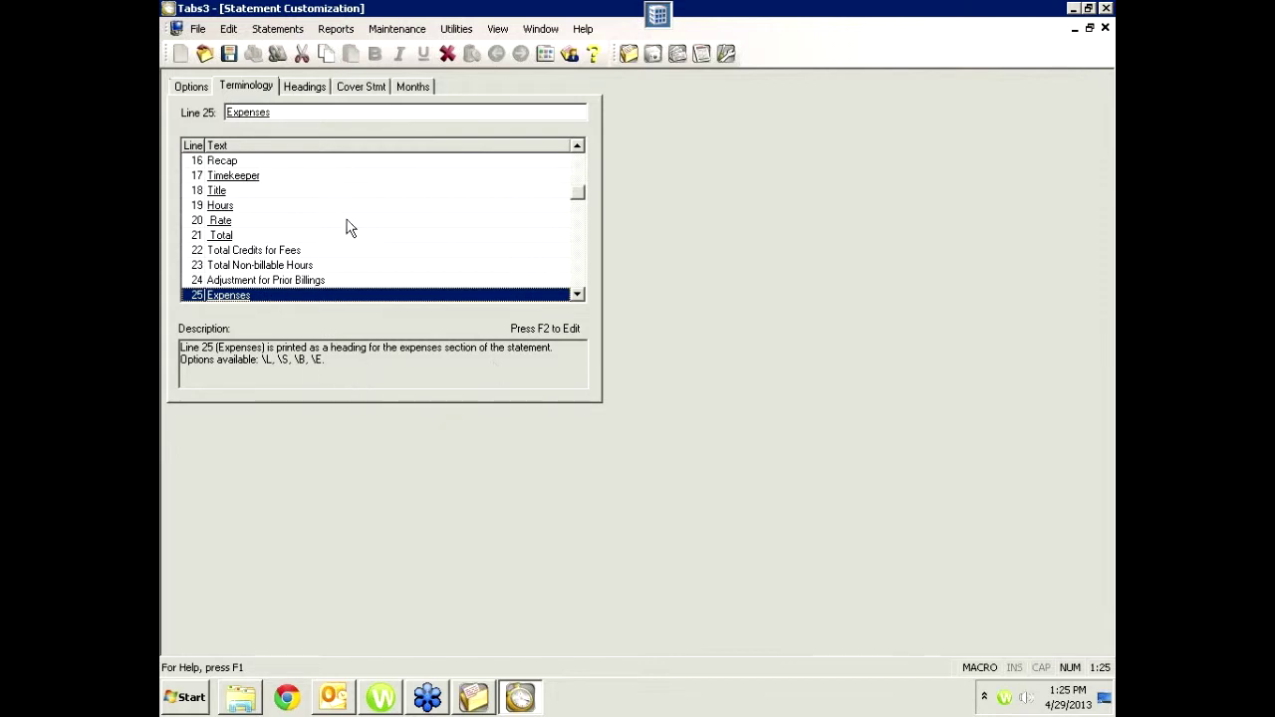
Select the Procedures term on terminology line 27 and read its description
{"action": "scroll", "coordinate": [342, 248], "scroll_direction": "down", "scroll_amount": 1}
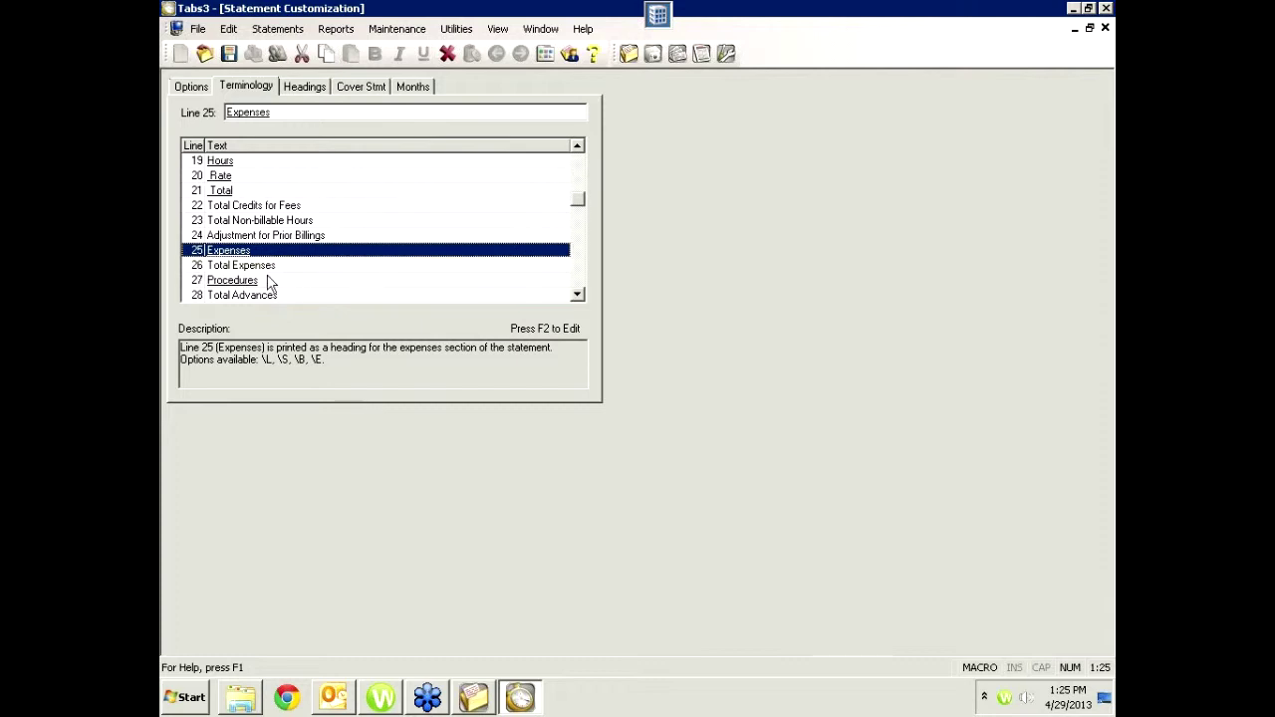
{"action": "left_click", "coordinate": [257, 281]}
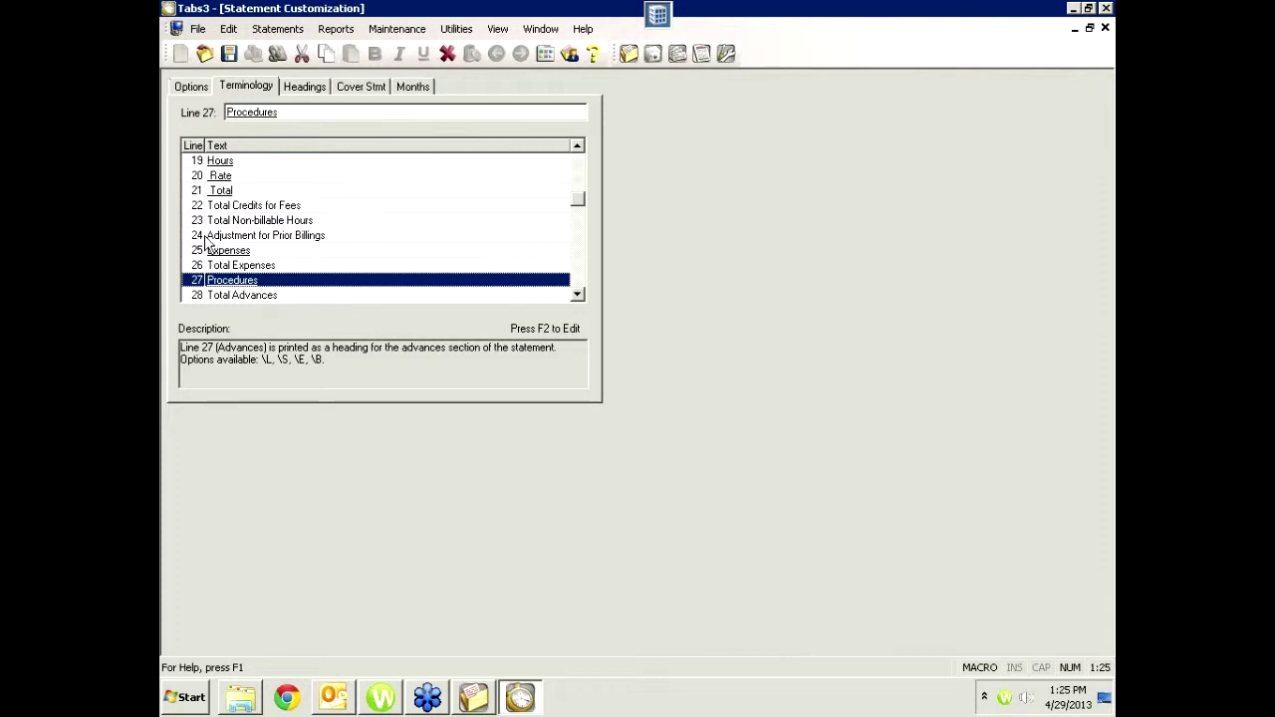
Change the terminology text on line 27 to "Advances"
{"action": "scroll", "coordinate": [241, 286], "scroll_direction": "down", "scroll_amount": 1}
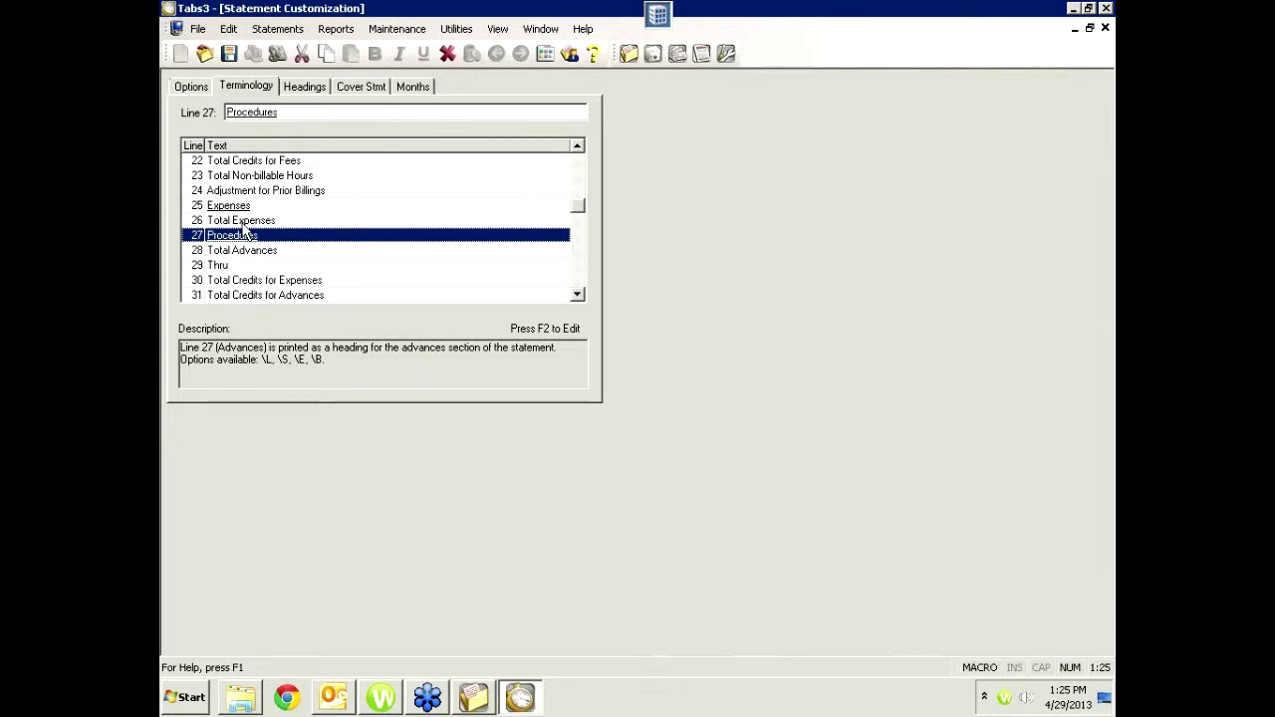
{"action": "double_click", "coordinate": [244, 239]}
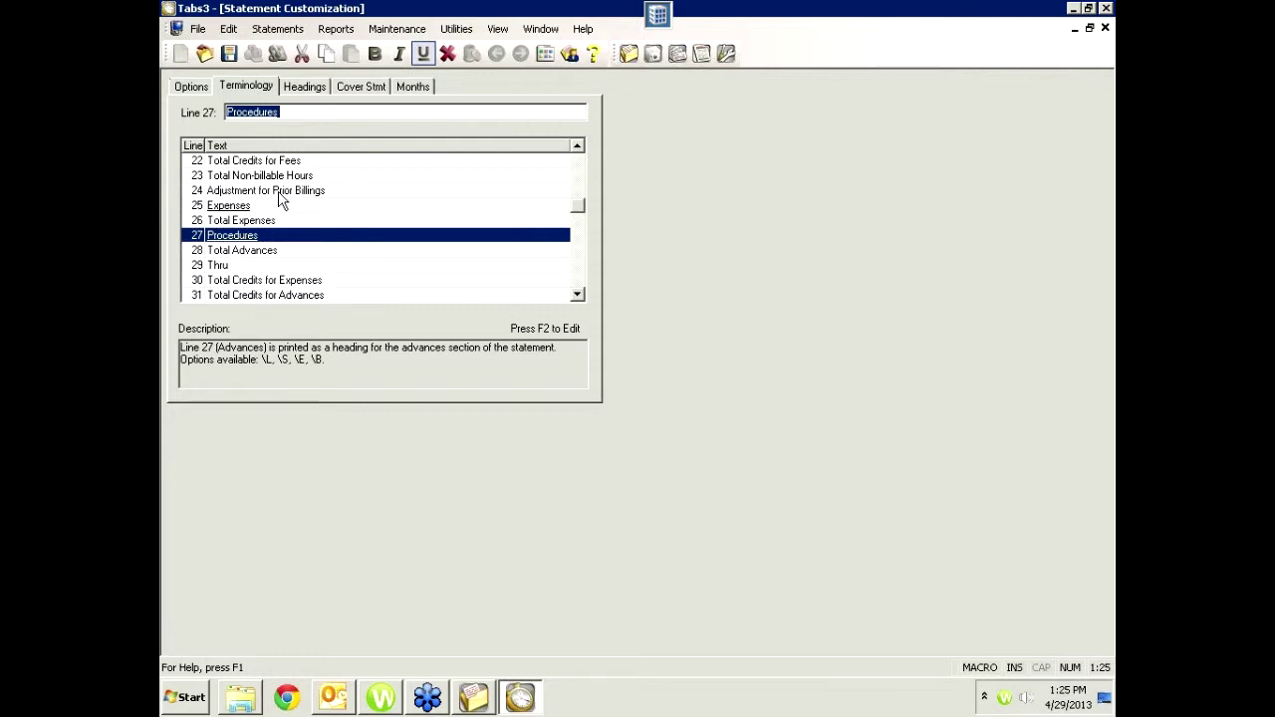
{"action": "type", "text": "Advan"}
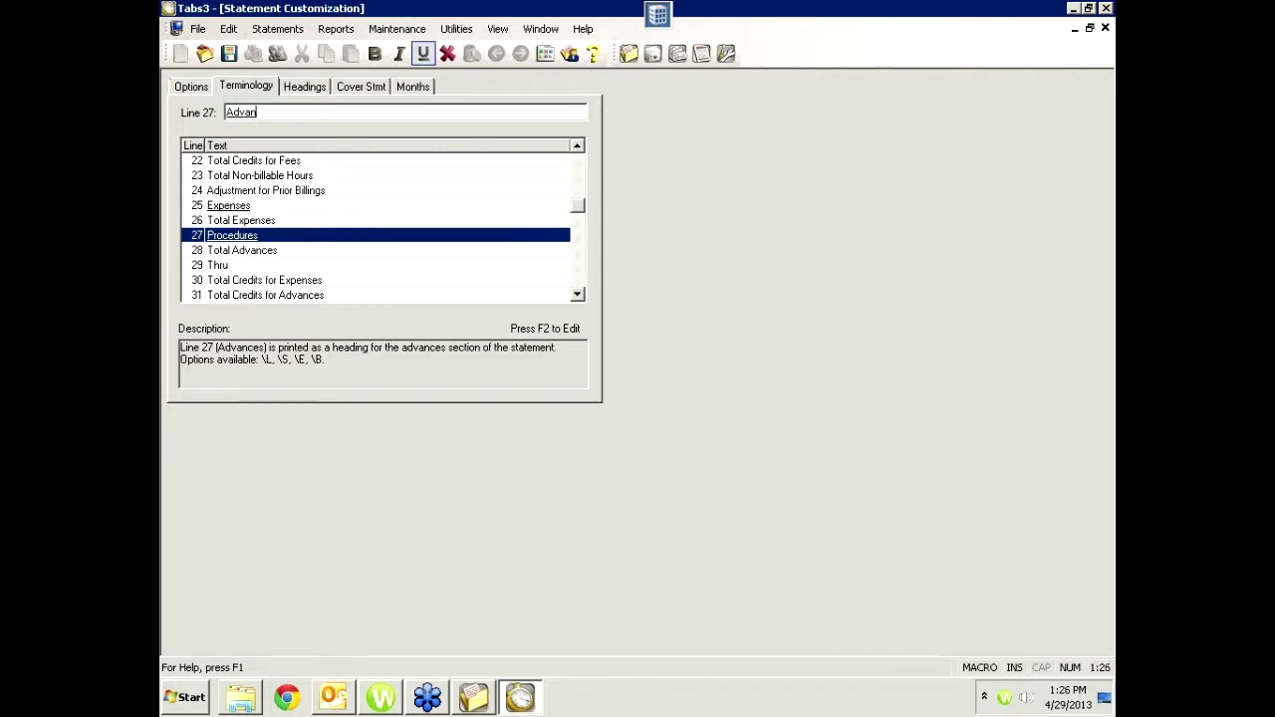
{"action": "key", "text": "Return"}
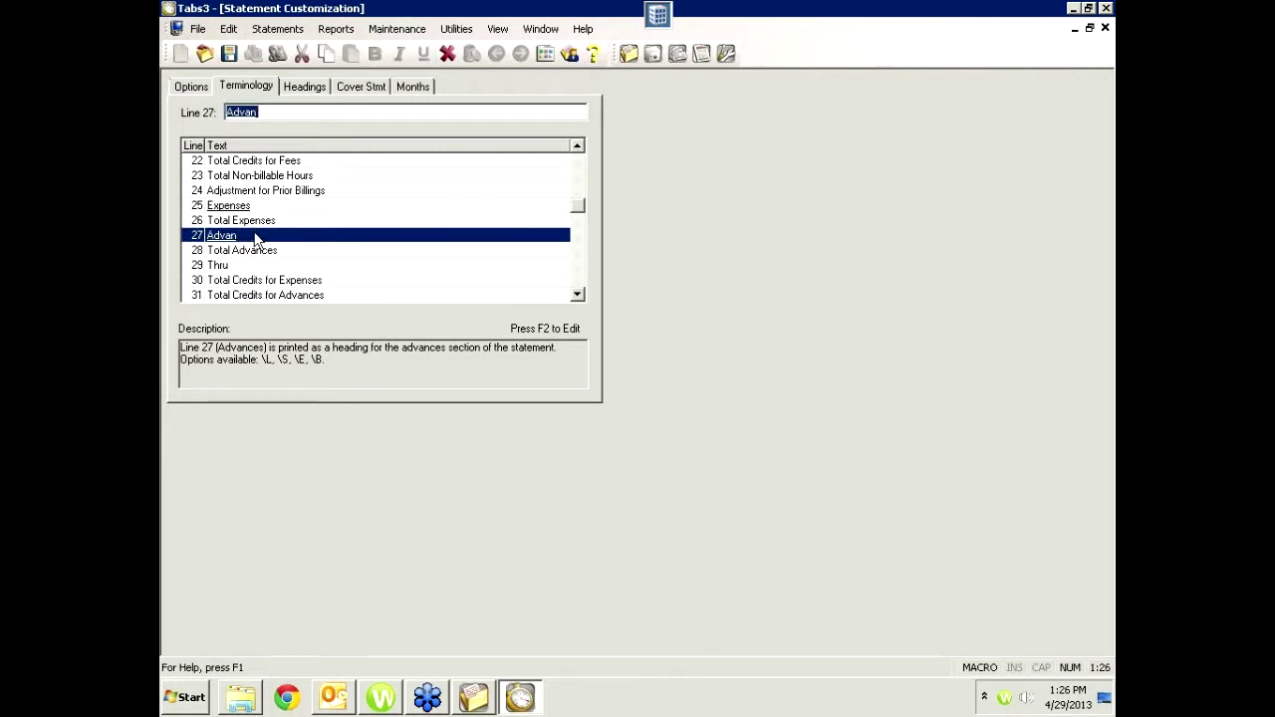
{"action": "key", "text": "End"}
{"action": "type", "text": "ces"}
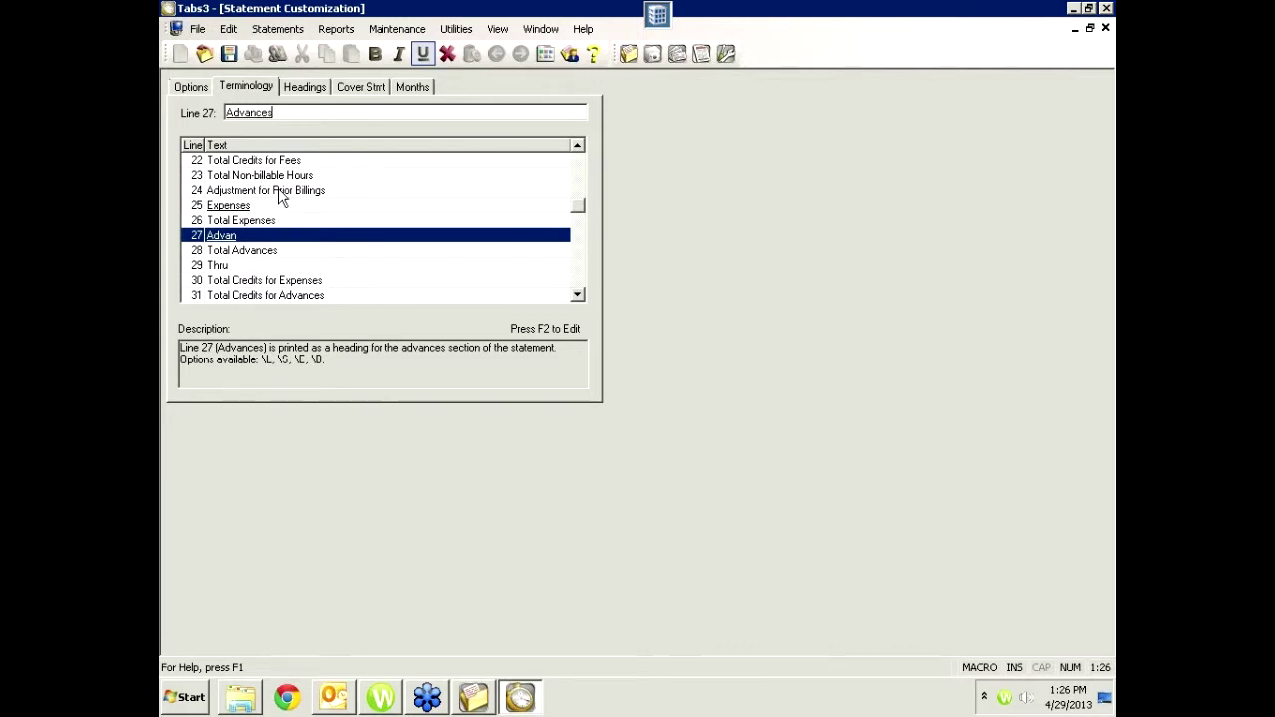
{"action": "left_click", "coordinate": [269, 221]}
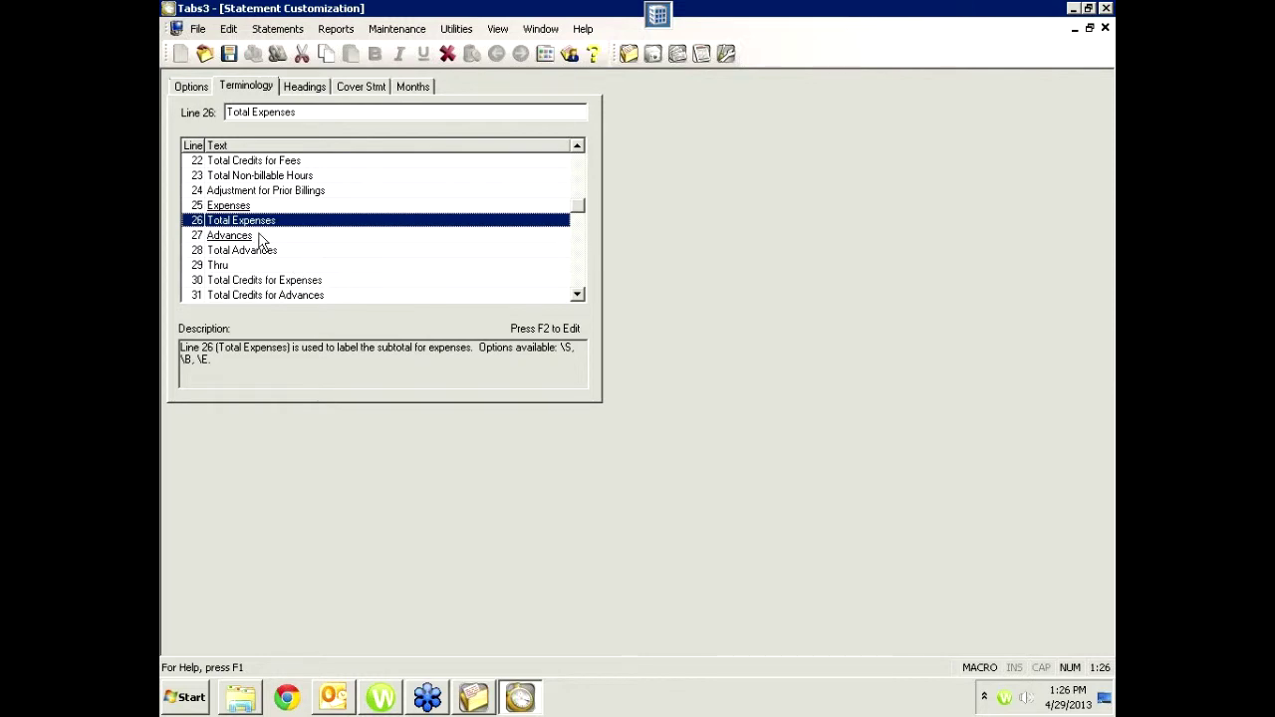
Compare the descriptions of the Advances and Total Advances terms on terminology lines 27 and 28
{"action": "left_click", "coordinate": [259, 237]}
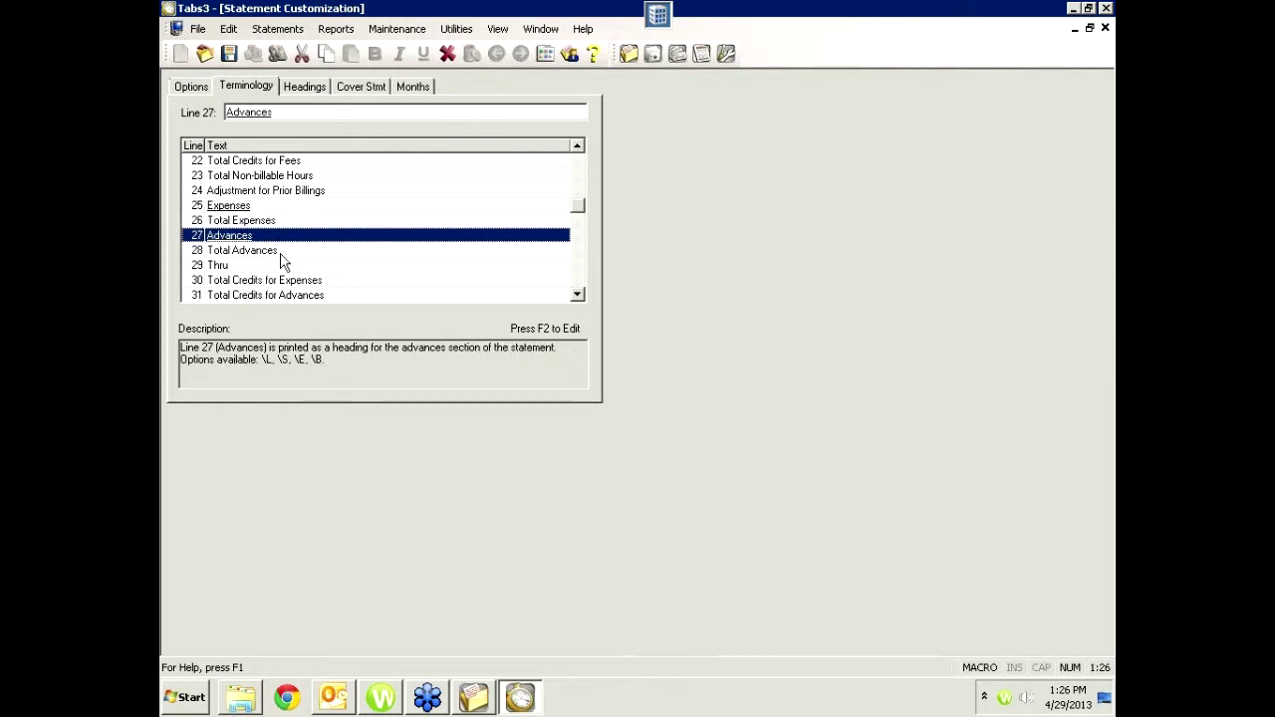
{"action": "left_click", "coordinate": [280, 255]}
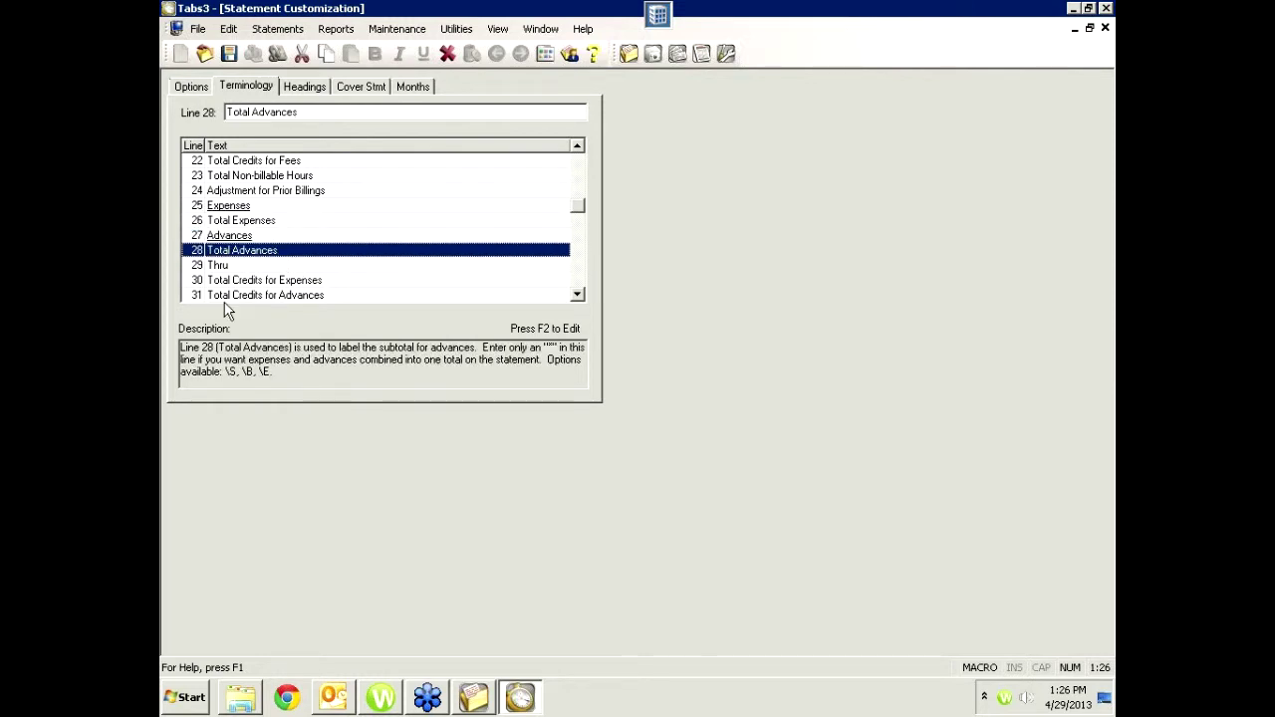
{"action": "left_click", "coordinate": [258, 237]}
{"action": "left_click", "coordinate": [255, 255]}
{"action": "left_click", "coordinate": [258, 237]}
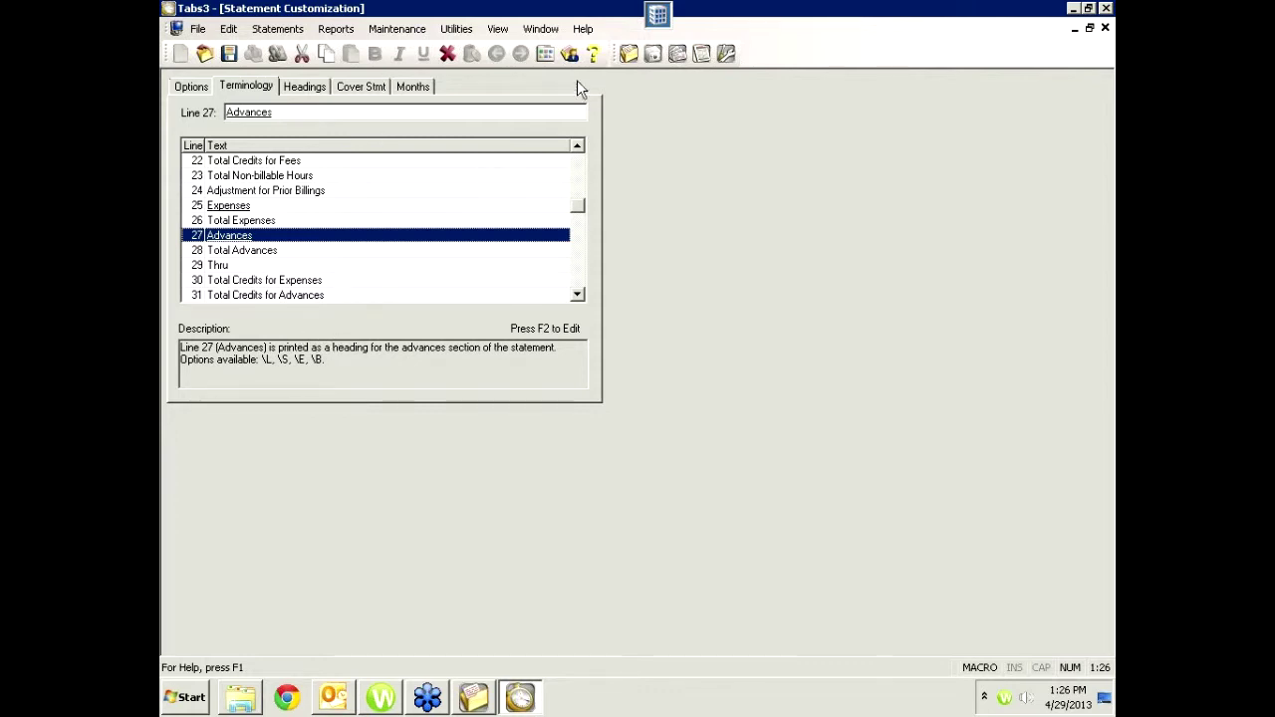
Read the Line 27 Advances explanation in the Terminology help topic, then close Help
{"action": "left_click", "coordinate": [595, 56]}
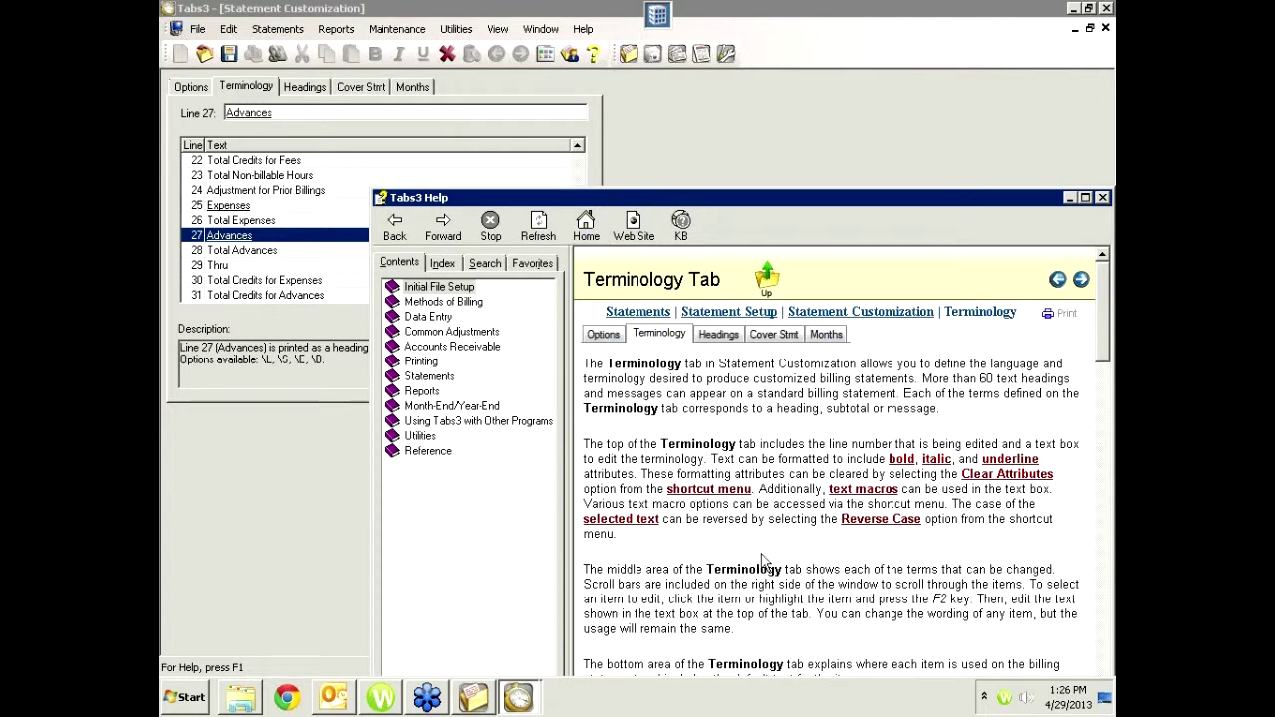
{"action": "scroll", "coordinate": [745, 536], "scroll_direction": "down", "scroll_amount": 10}
{"action": "scroll", "coordinate": [745, 536], "scroll_direction": "down", "scroll_amount": 4}
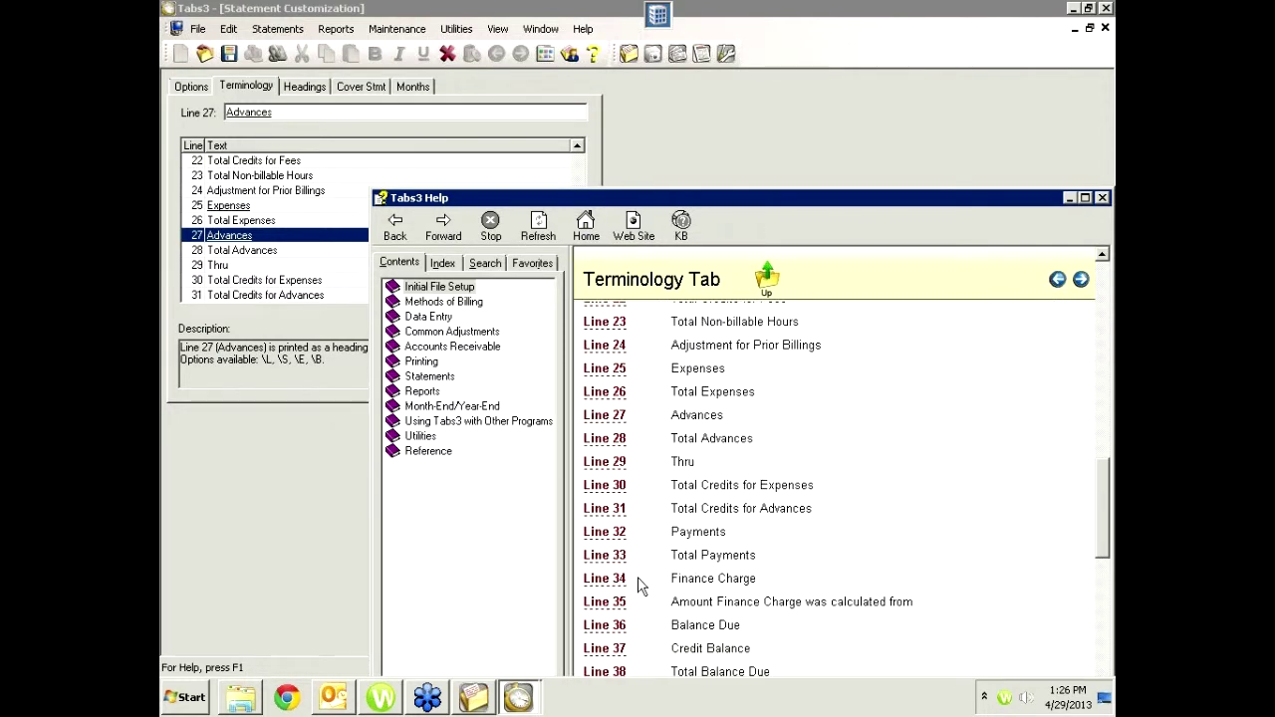
{"action": "left_click", "coordinate": [609, 416]}
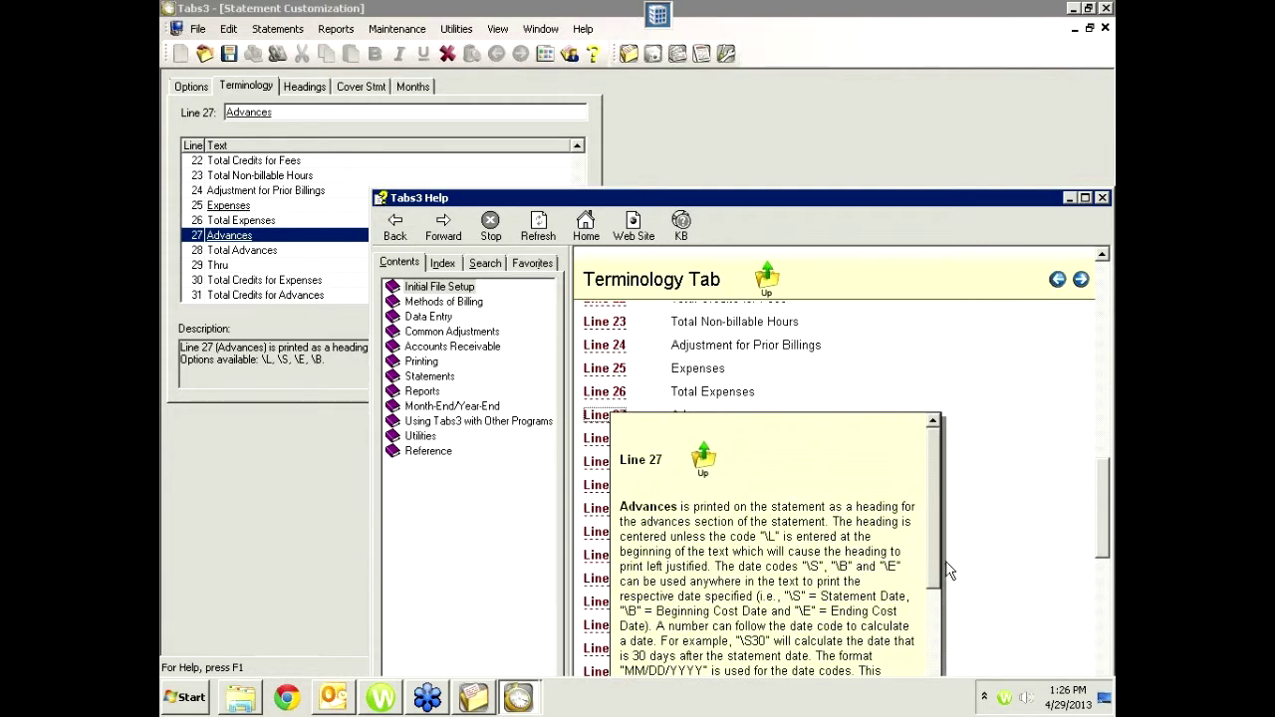
{"action": "left_click_drag", "start_coordinate": [976, 194], "coordinate": [955, 117]}
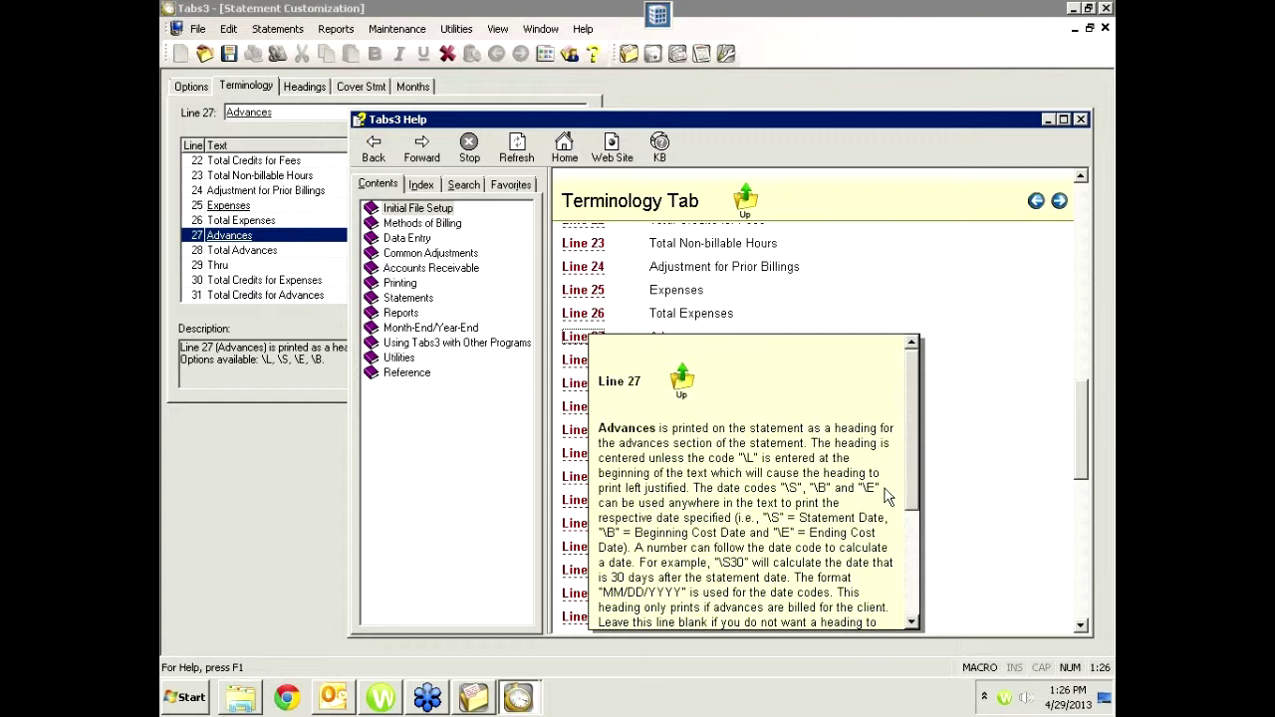
{"action": "left_click", "coordinate": [1081, 119]}
Compare the descriptions of Total Advances on line 28 and Total Expenses on line 26
{"action": "left_click", "coordinate": [254, 251]}
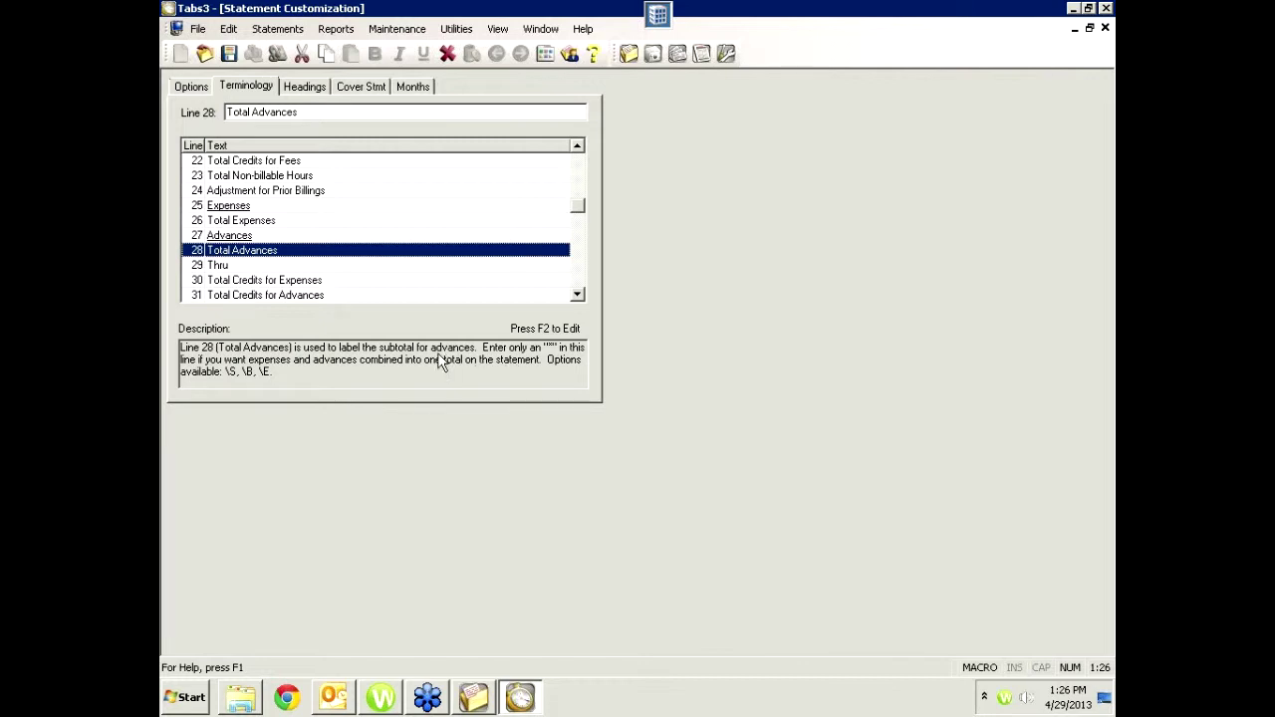
{"action": "left_click", "coordinate": [240, 220]}
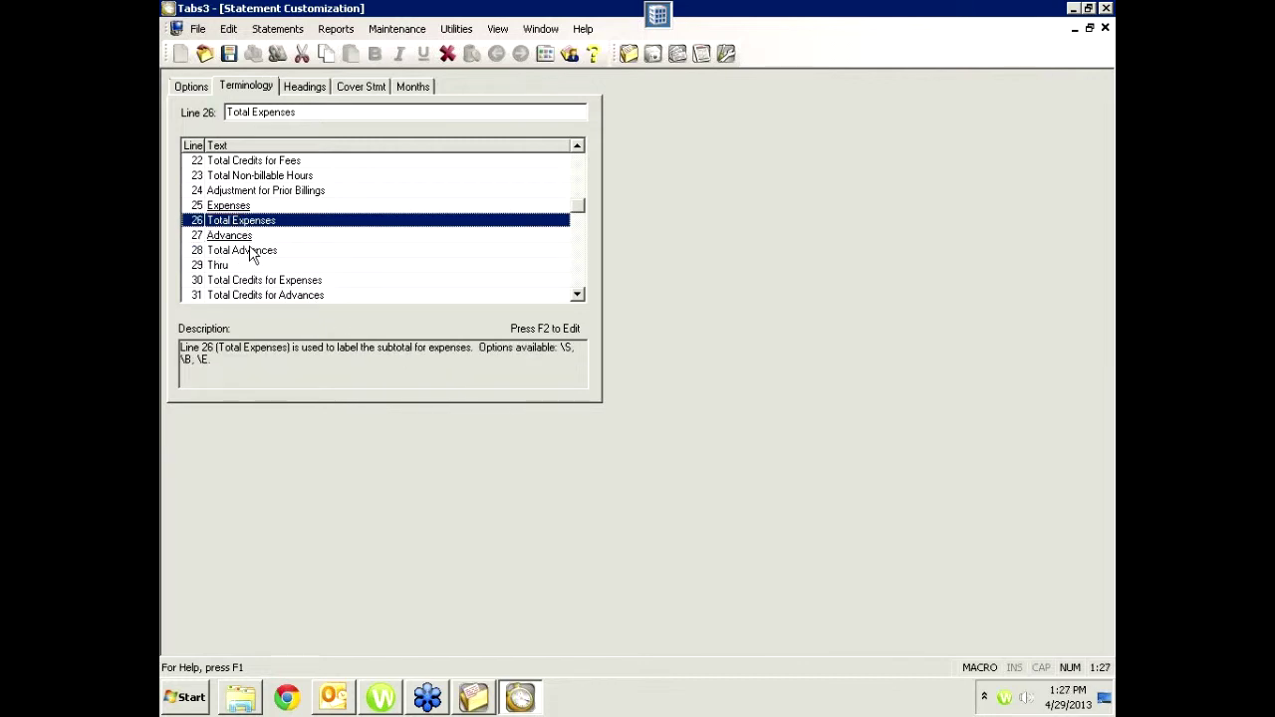
{"action": "left_click", "coordinate": [251, 251]}
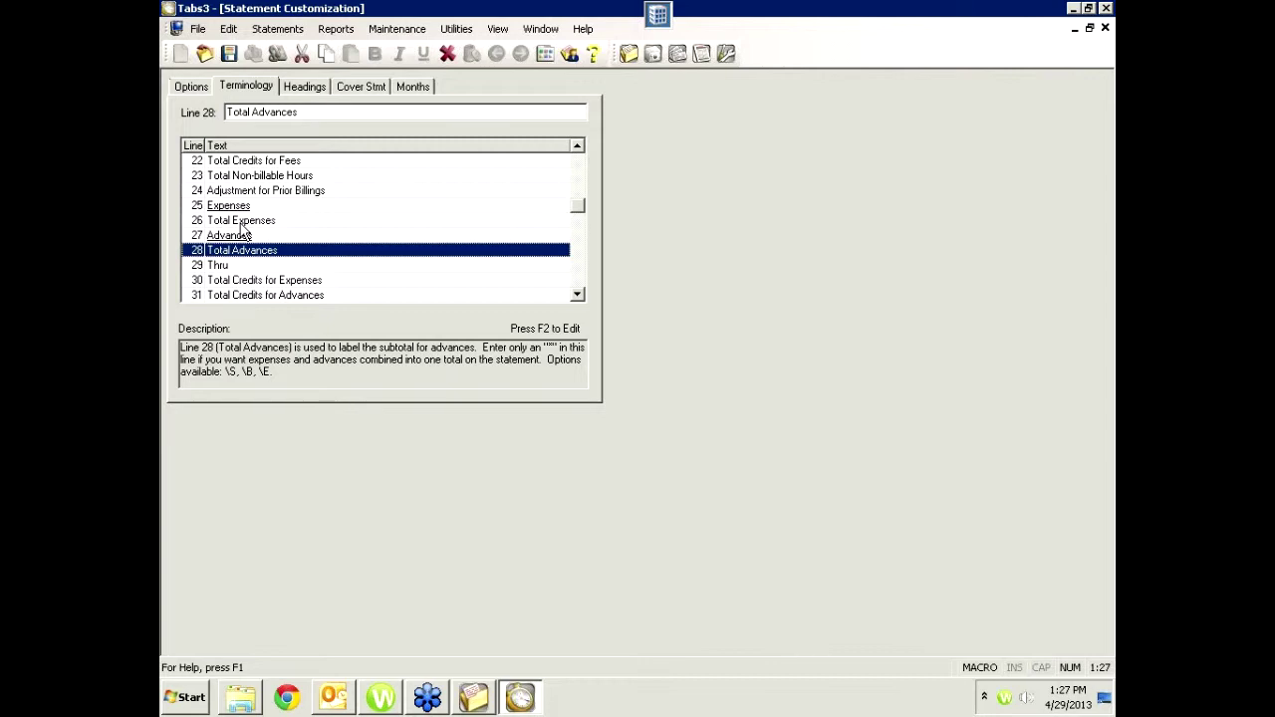
Review the available choices for Previous Balance Position, Print Non-billable Hours and Courtesy Discount Position in the statement options
{"action": "left_click", "coordinate": [306, 89]}
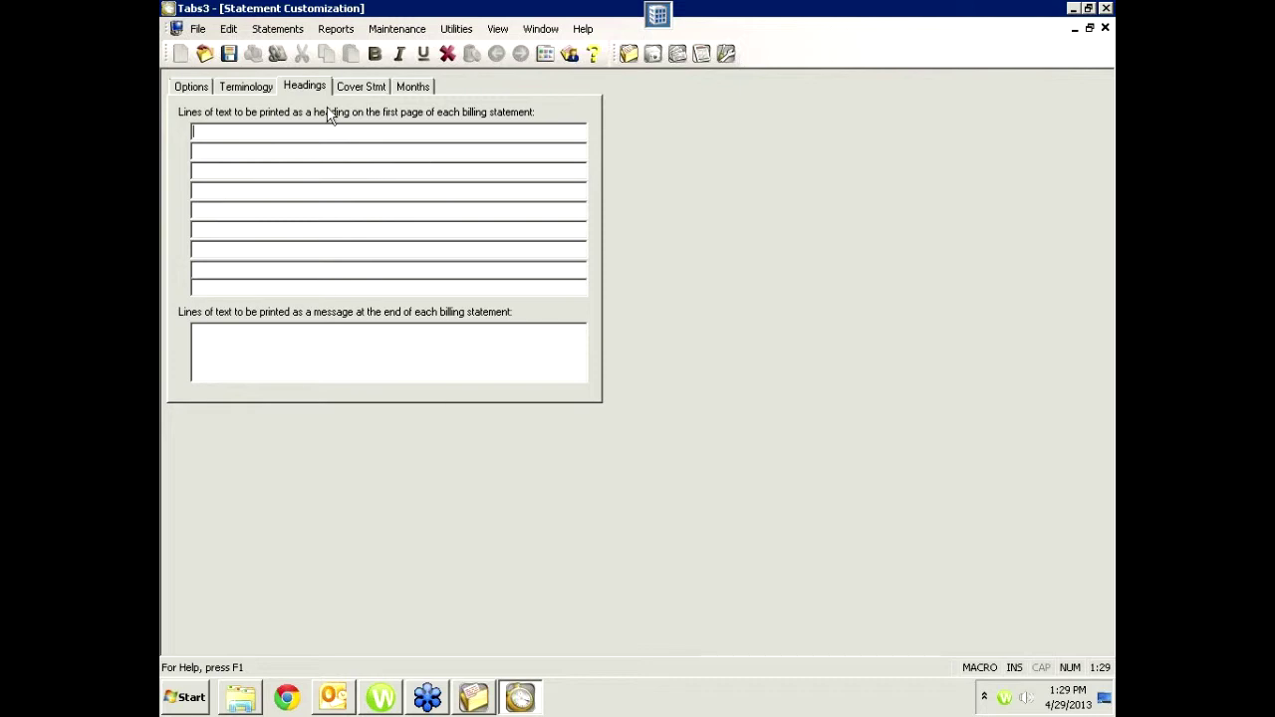
{"action": "left_click", "coordinate": [201, 86]}
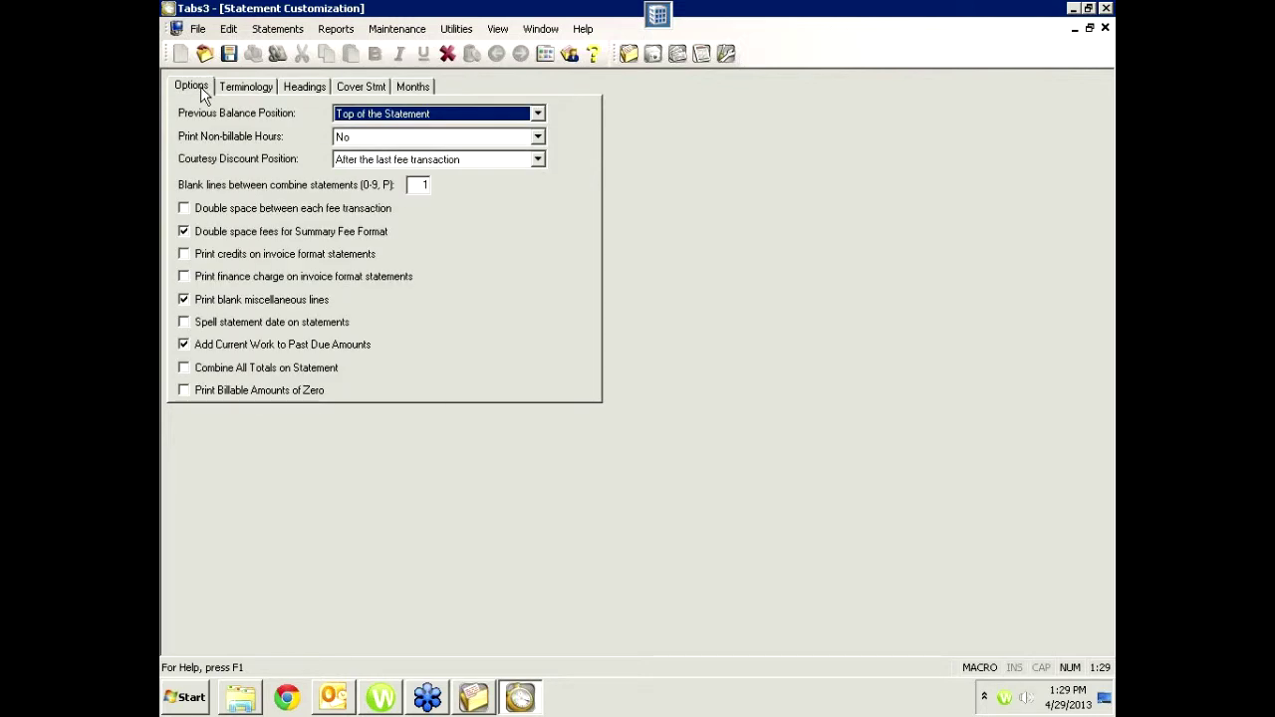
{"action": "left_click", "coordinate": [538, 116]}
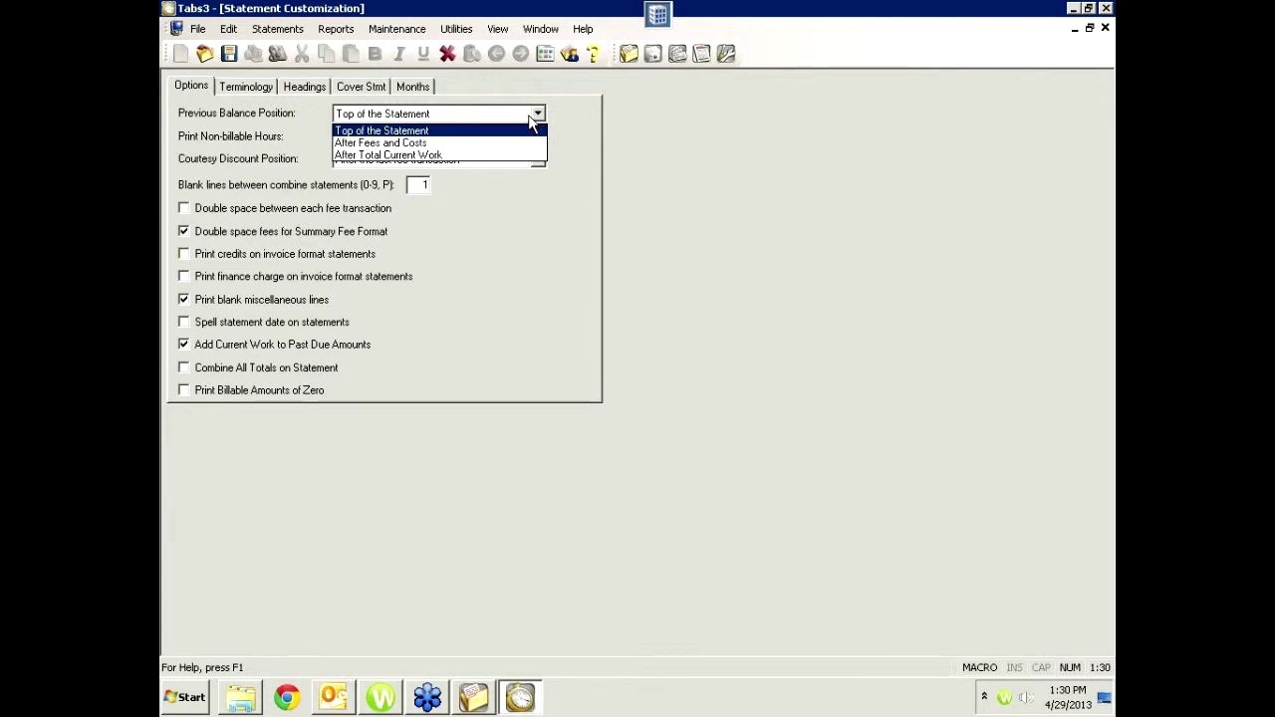
{"action": "left_click", "coordinate": [536, 114]}
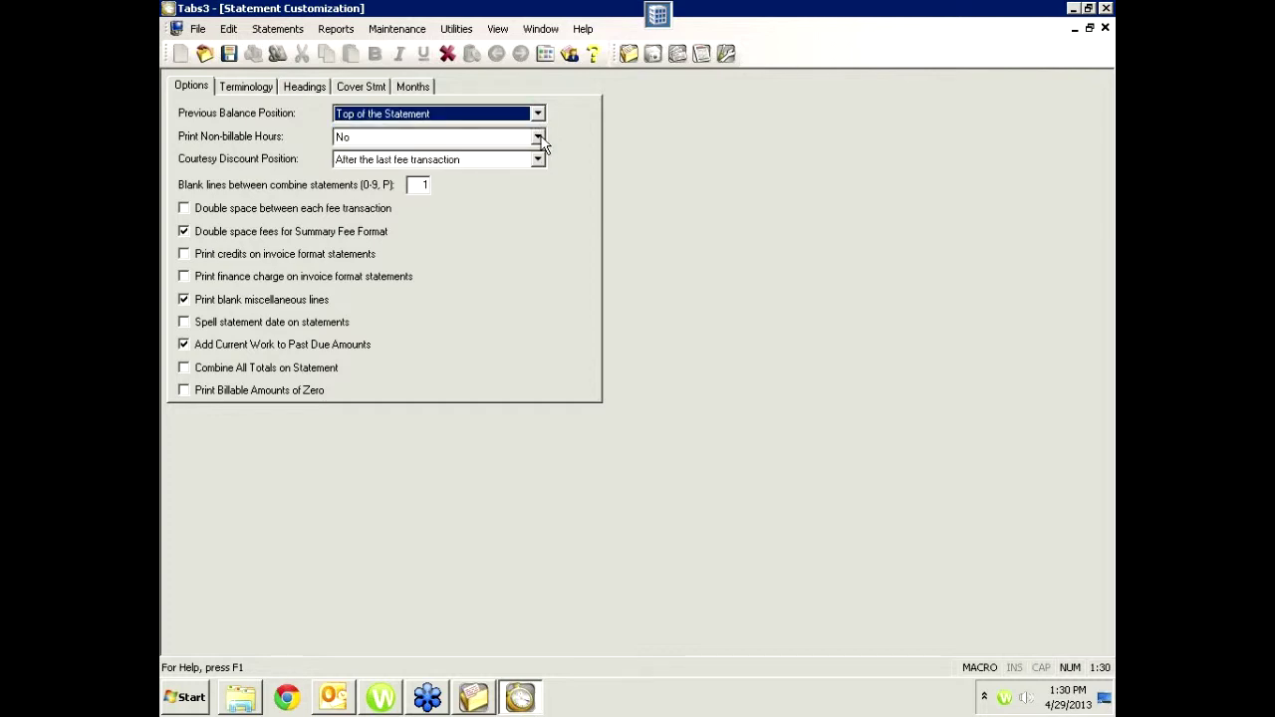
{"action": "left_click", "coordinate": [538, 138]}
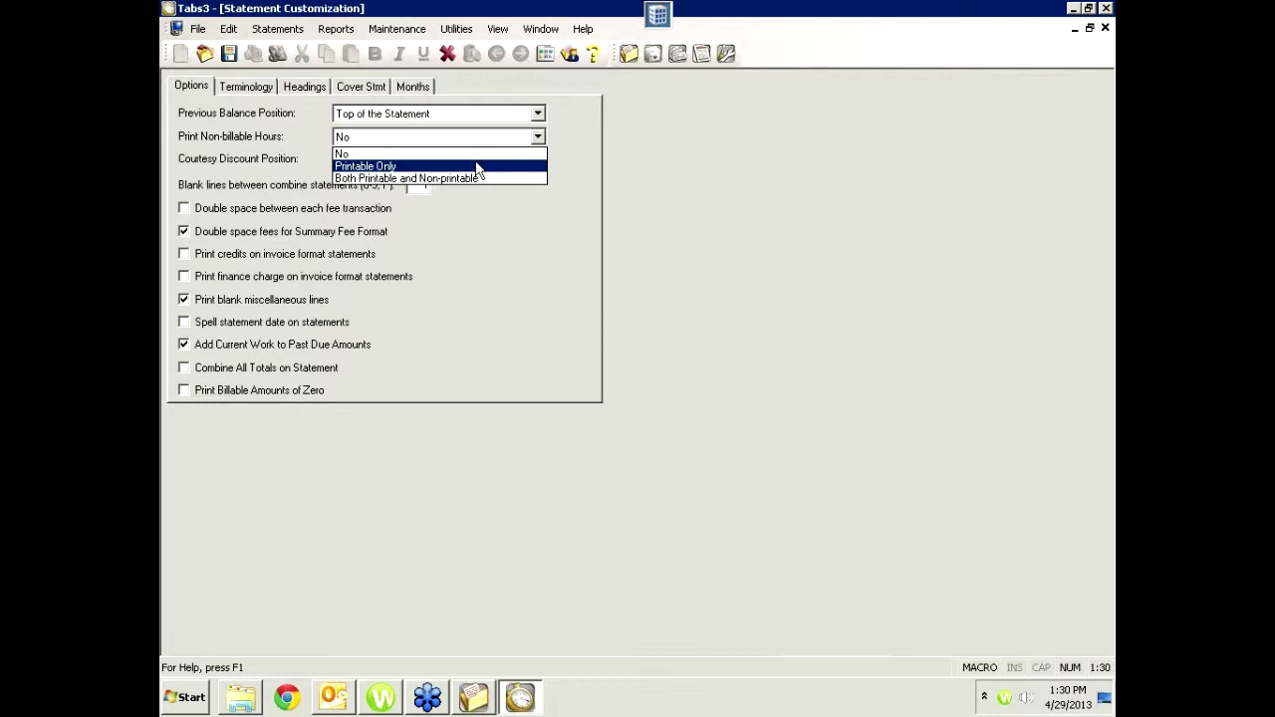
{"action": "left_click", "coordinate": [538, 136]}
{"action": "left_click", "coordinate": [536, 160]}
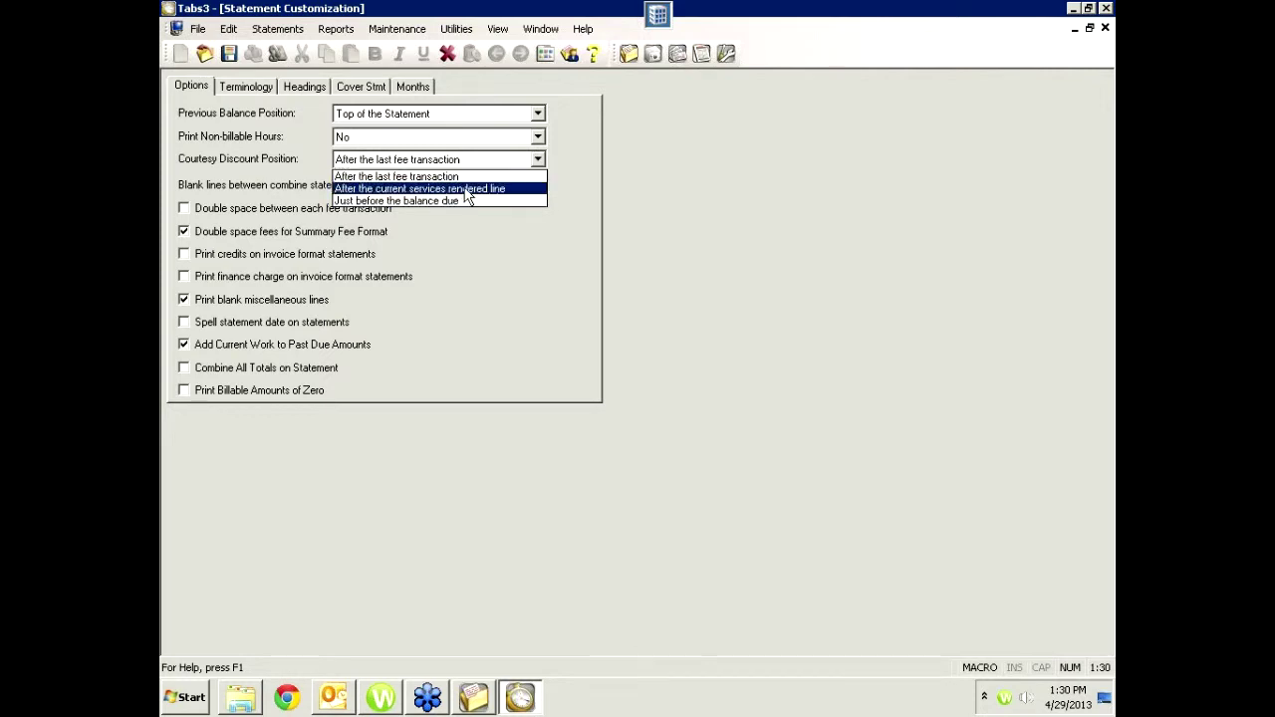
{"action": "left_click", "coordinate": [539, 160]}
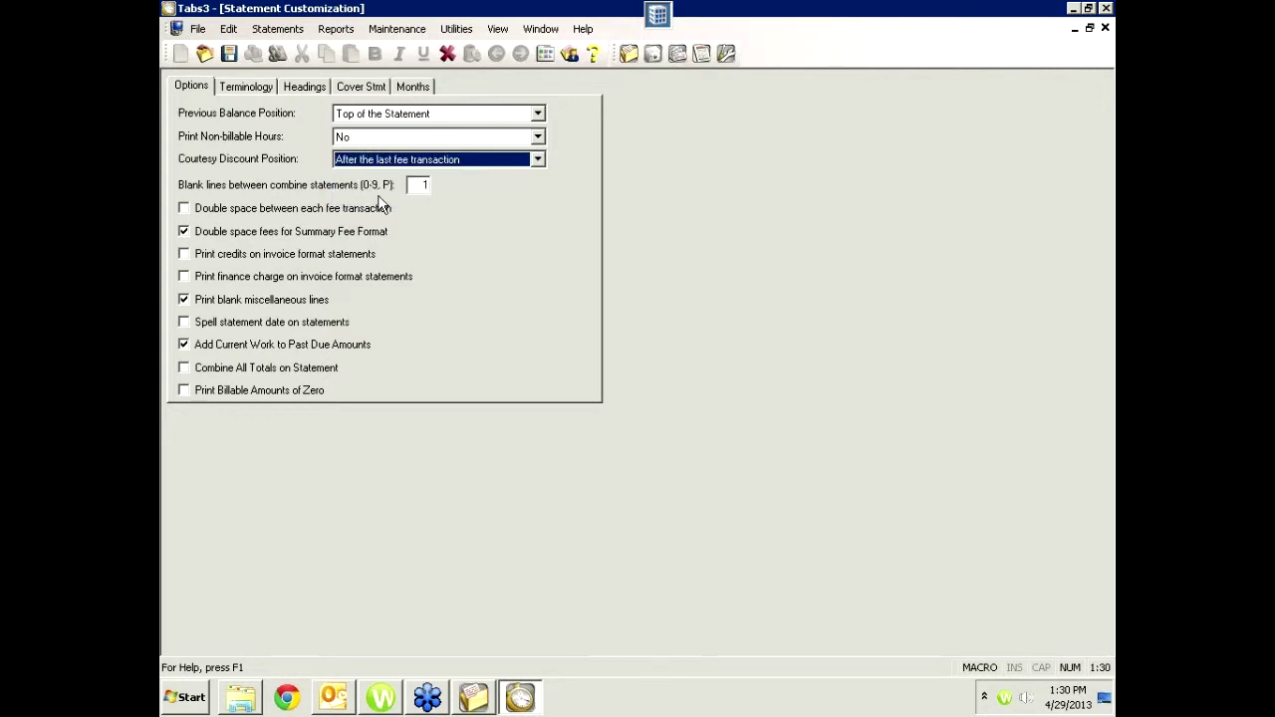
Examine the settings for blank lines between combine statements and for printing blank miscellaneous lines
{"action": "left_click", "coordinate": [423, 184]}
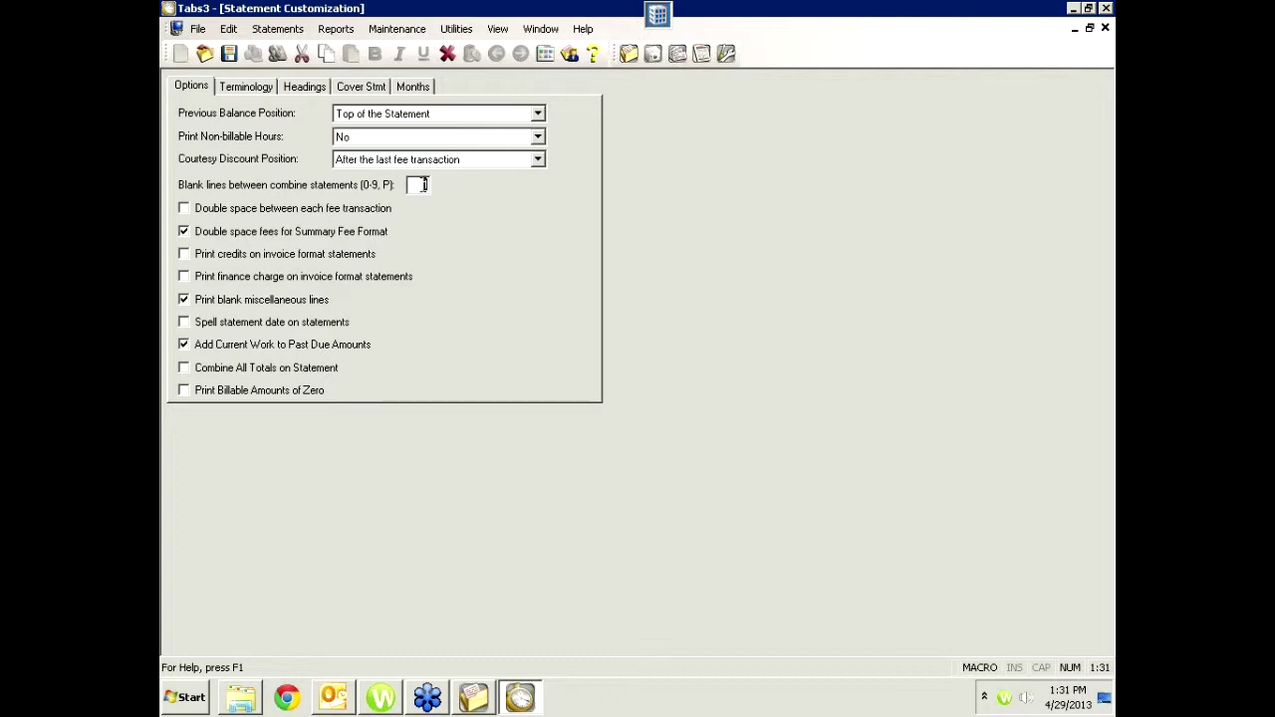
{"action": "double_click", "coordinate": [423, 185]}
{"action": "left_click", "coordinate": [182, 294]}
{"action": "left_click", "coordinate": [182, 296]}
Look through the Tabs3 Customization help topic with its Other Systems and Main pages, then close Help
{"action": "left_click", "coordinate": [594, 54]}
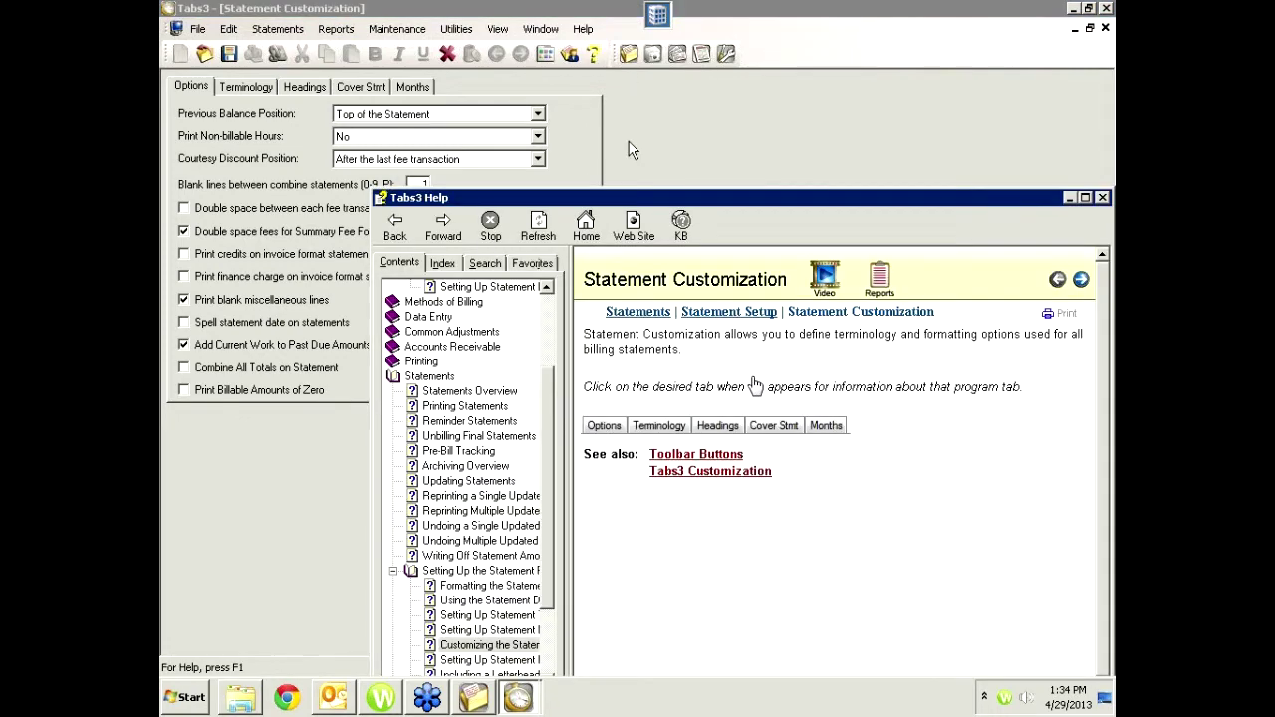
{"action": "left_click_drag", "start_coordinate": [703, 88], "coordinate": [702, 87]}
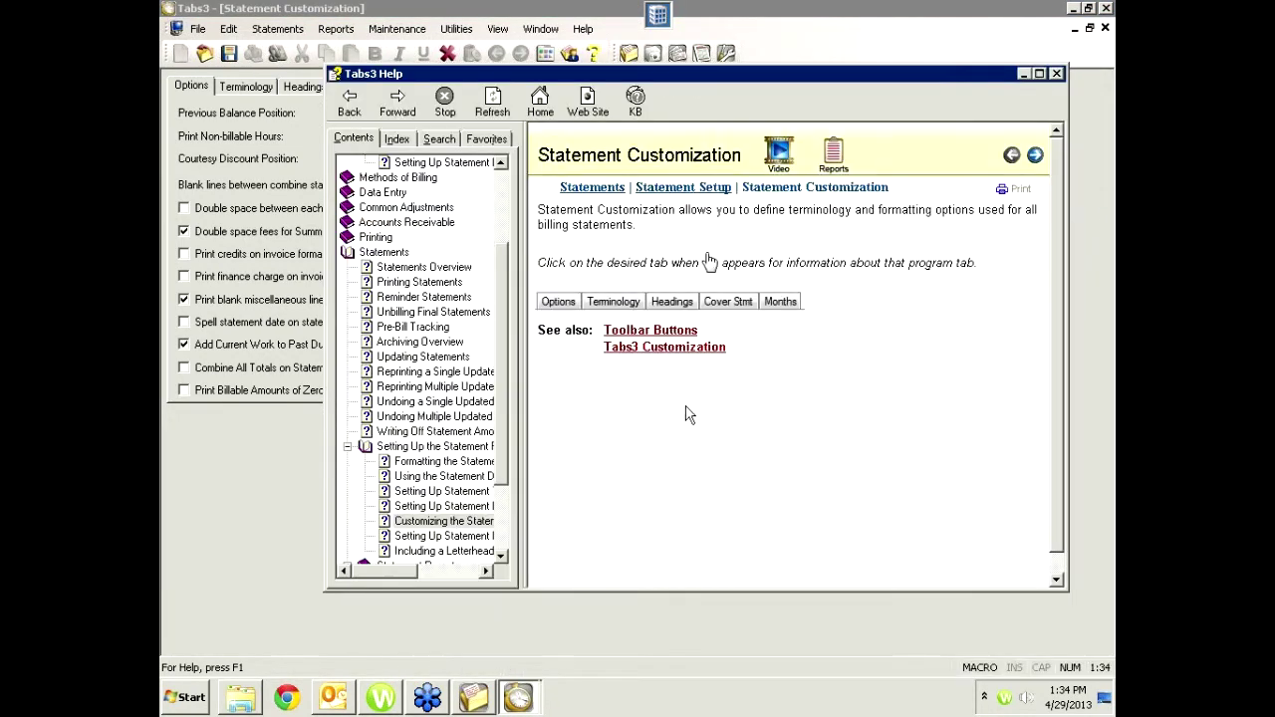
{"action": "left_click", "coordinate": [665, 349]}
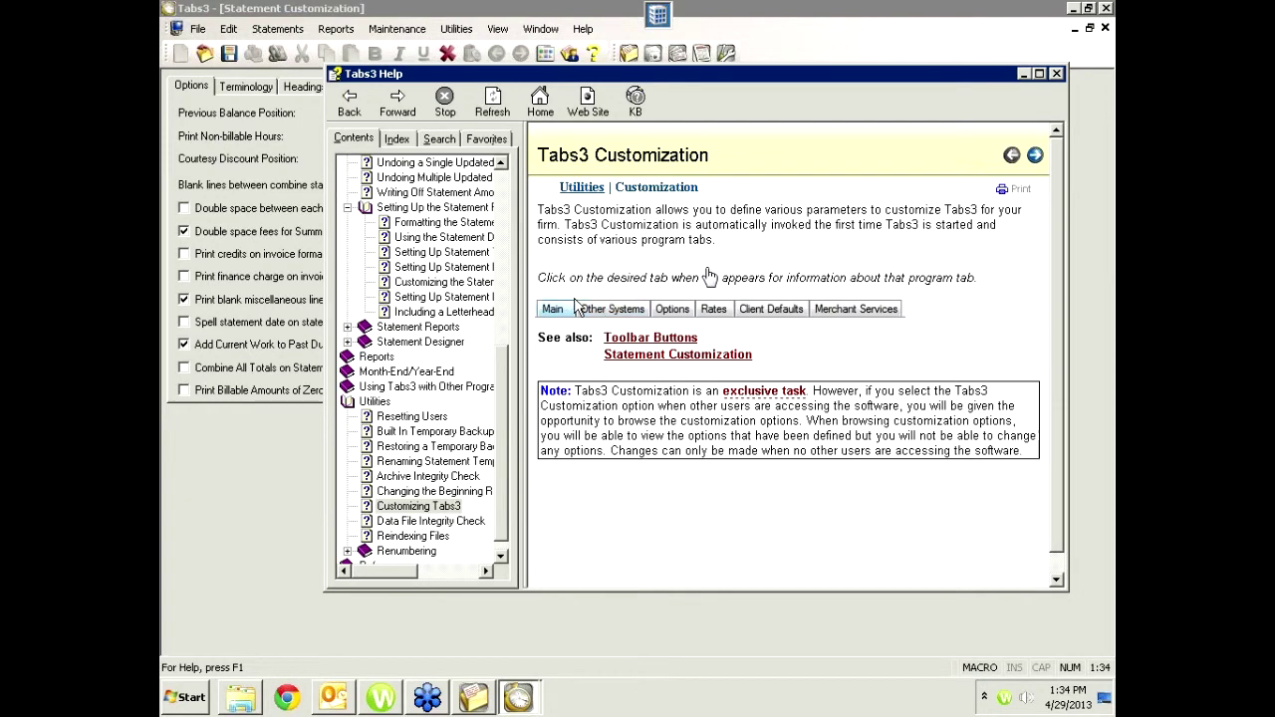
{"action": "left_click", "coordinate": [613, 309]}
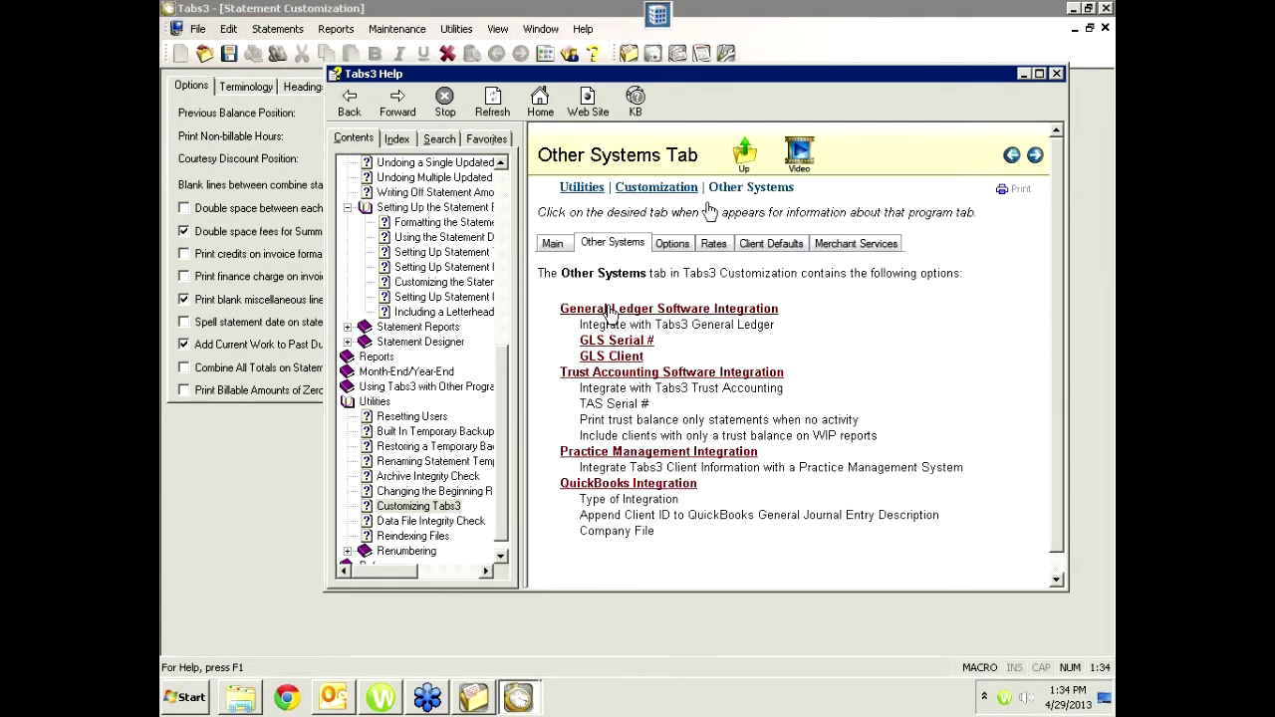
{"action": "left_click", "coordinate": [560, 251]}
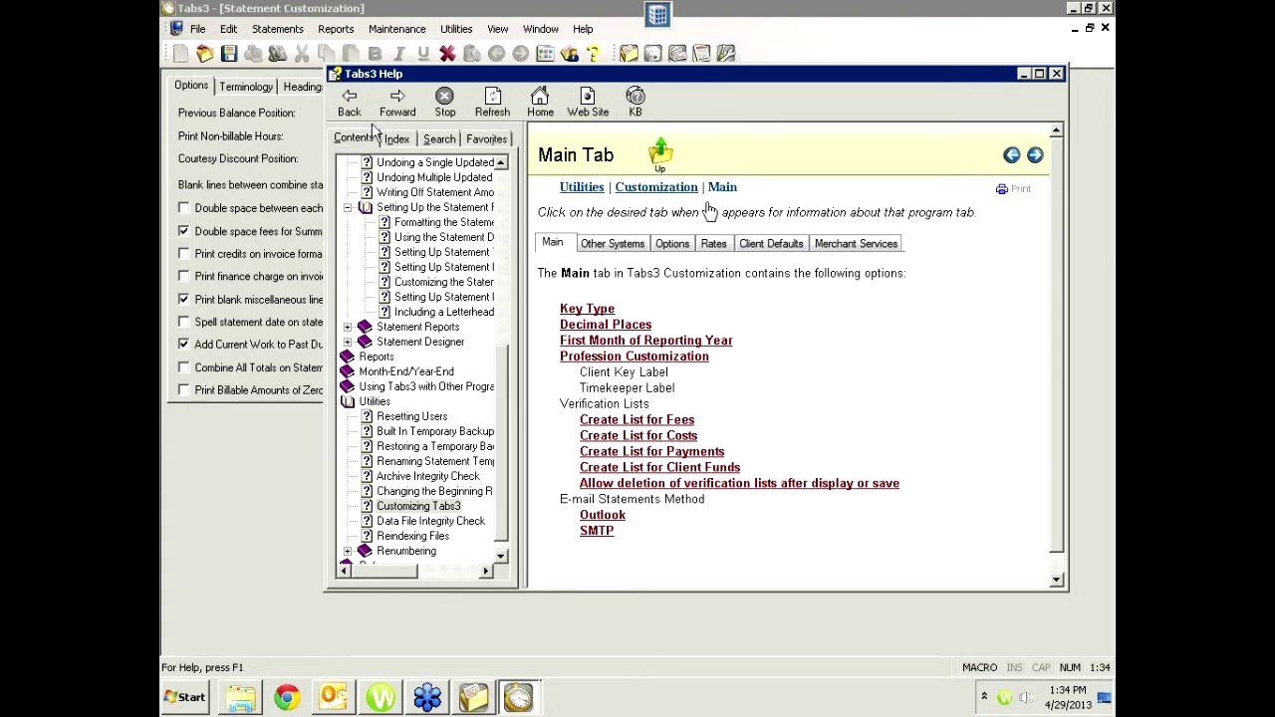
{"action": "left_click", "coordinate": [350, 99]}
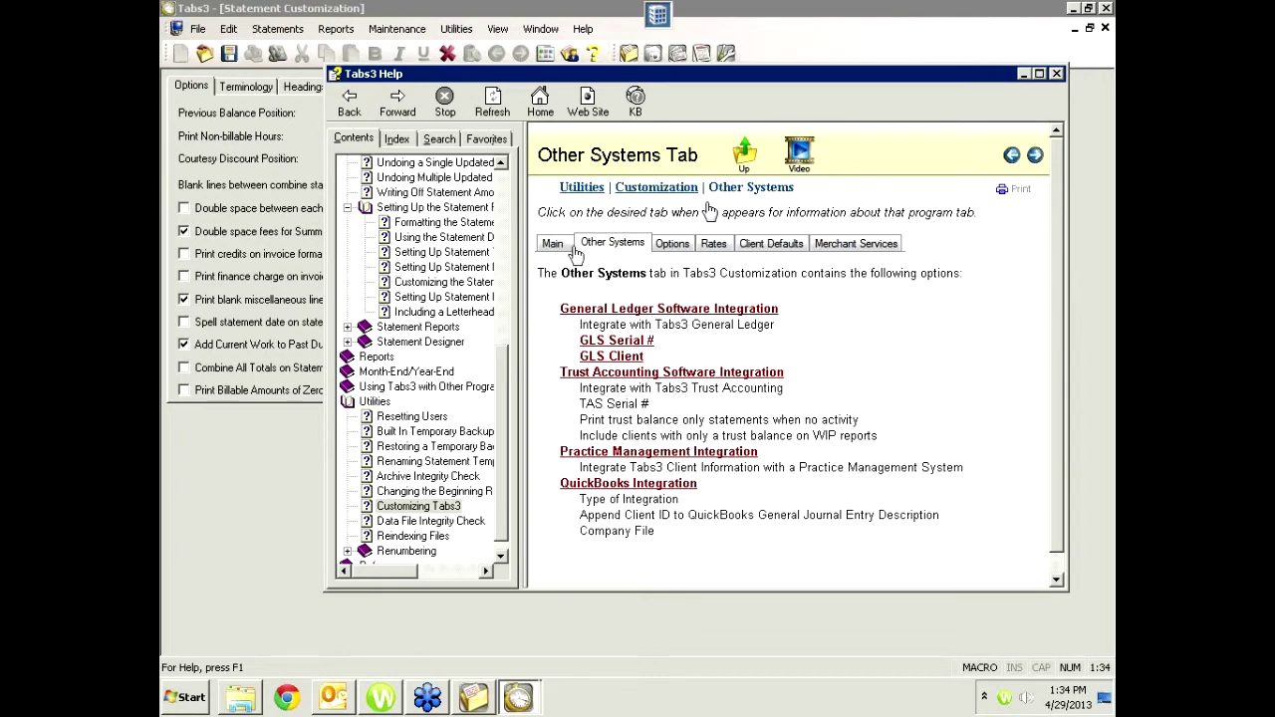
{"action": "left_click", "coordinate": [348, 103]}
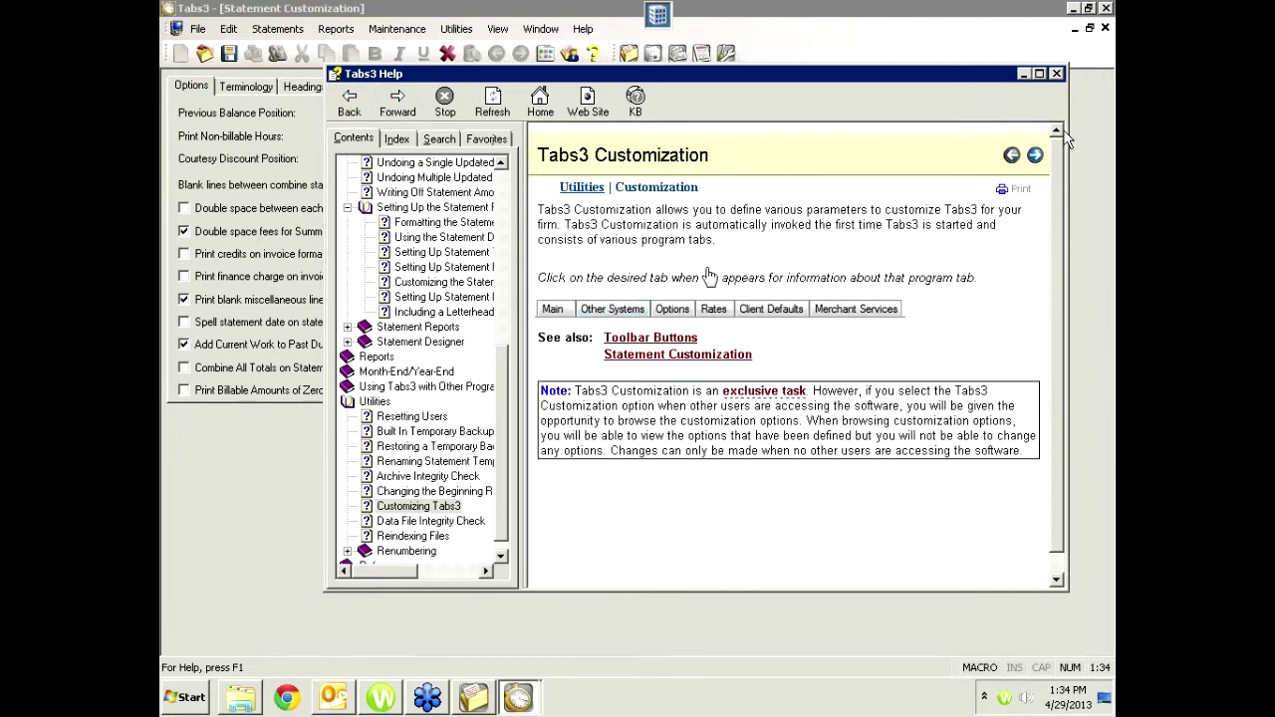
{"action": "left_click", "coordinate": [1057, 74]}
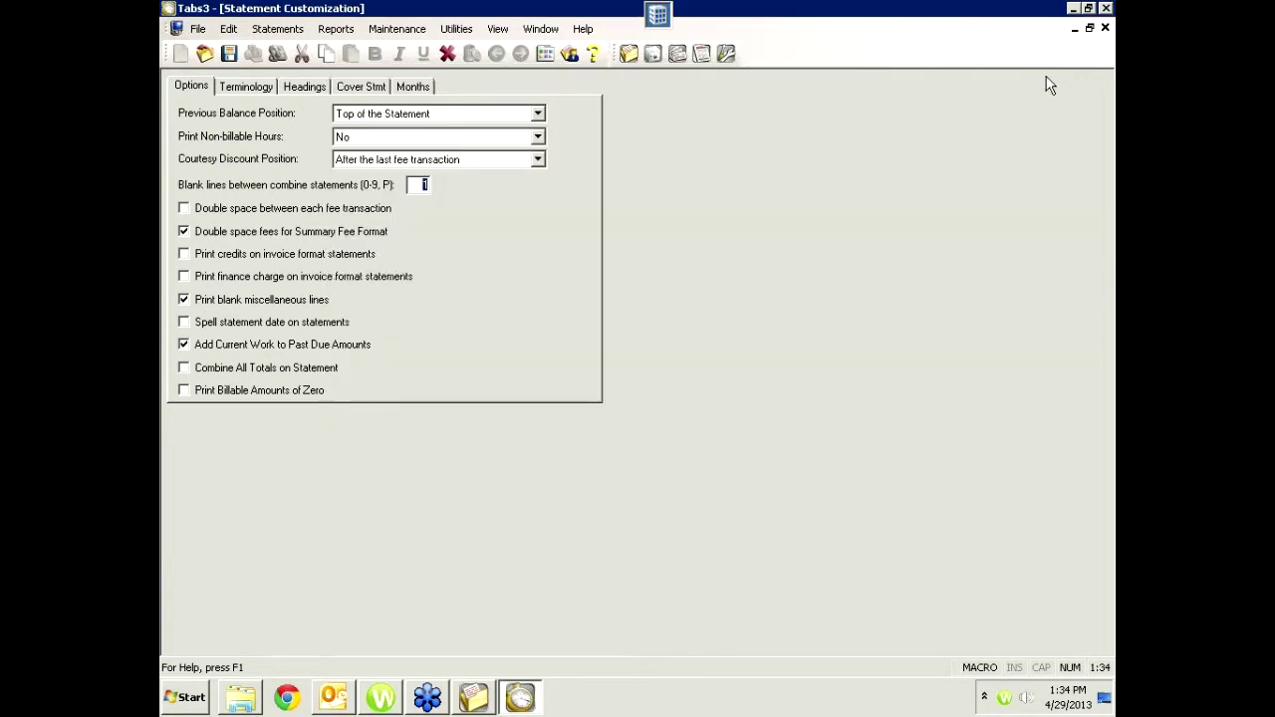
Browse the Statement Customization help pages for each tab, read the Print Billable Amounts of Zero explanation, and close Help
{"action": "left_click", "coordinate": [593, 53]}
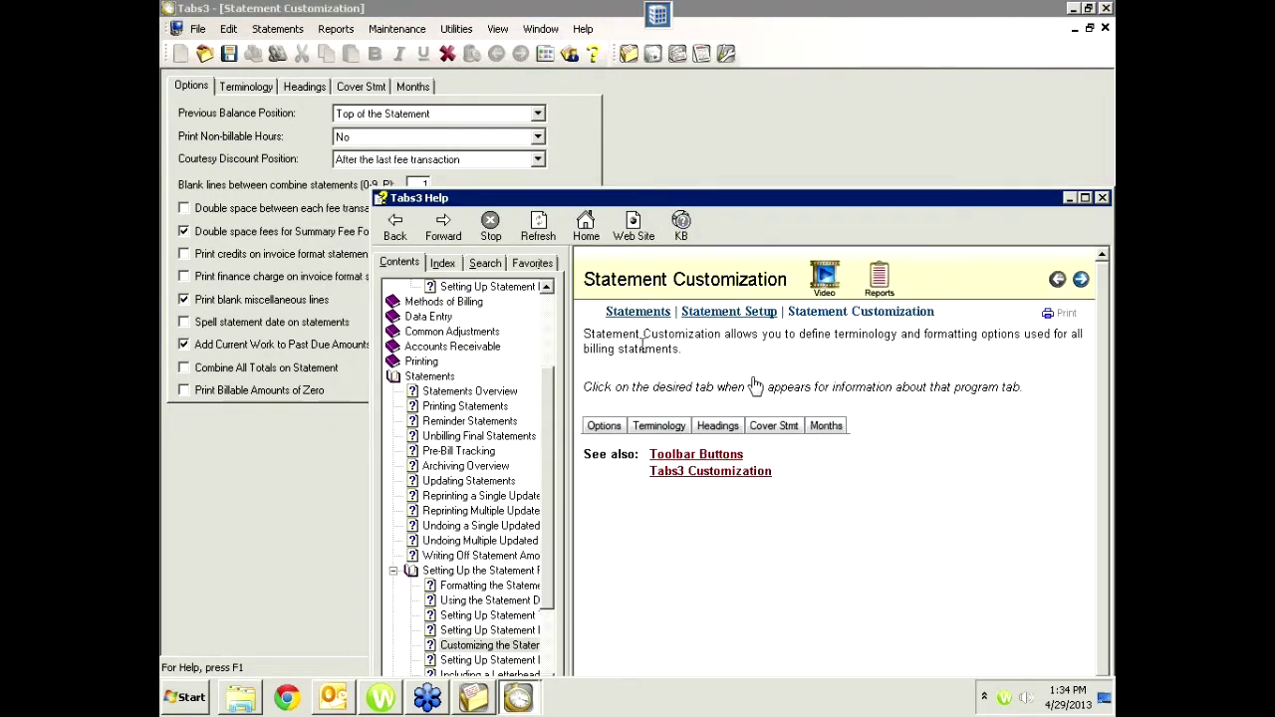
{"action": "left_click", "coordinate": [615, 426]}
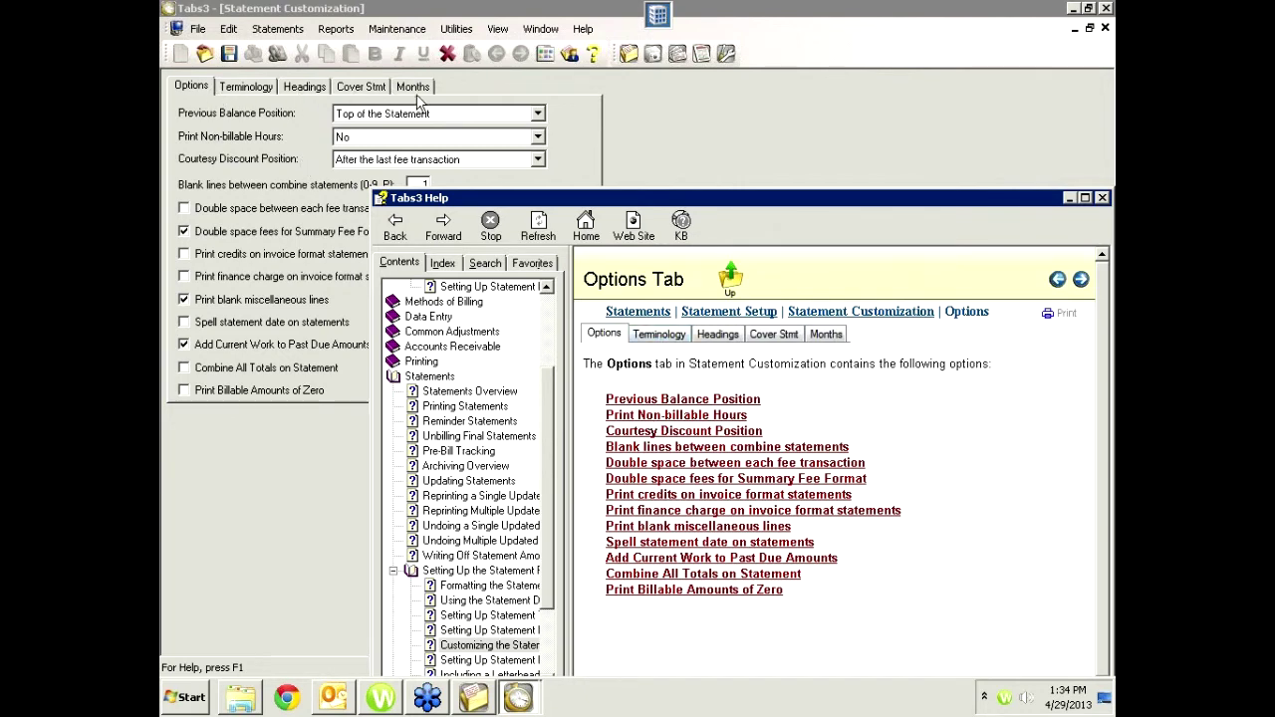
{"action": "left_click", "coordinate": [669, 336]}
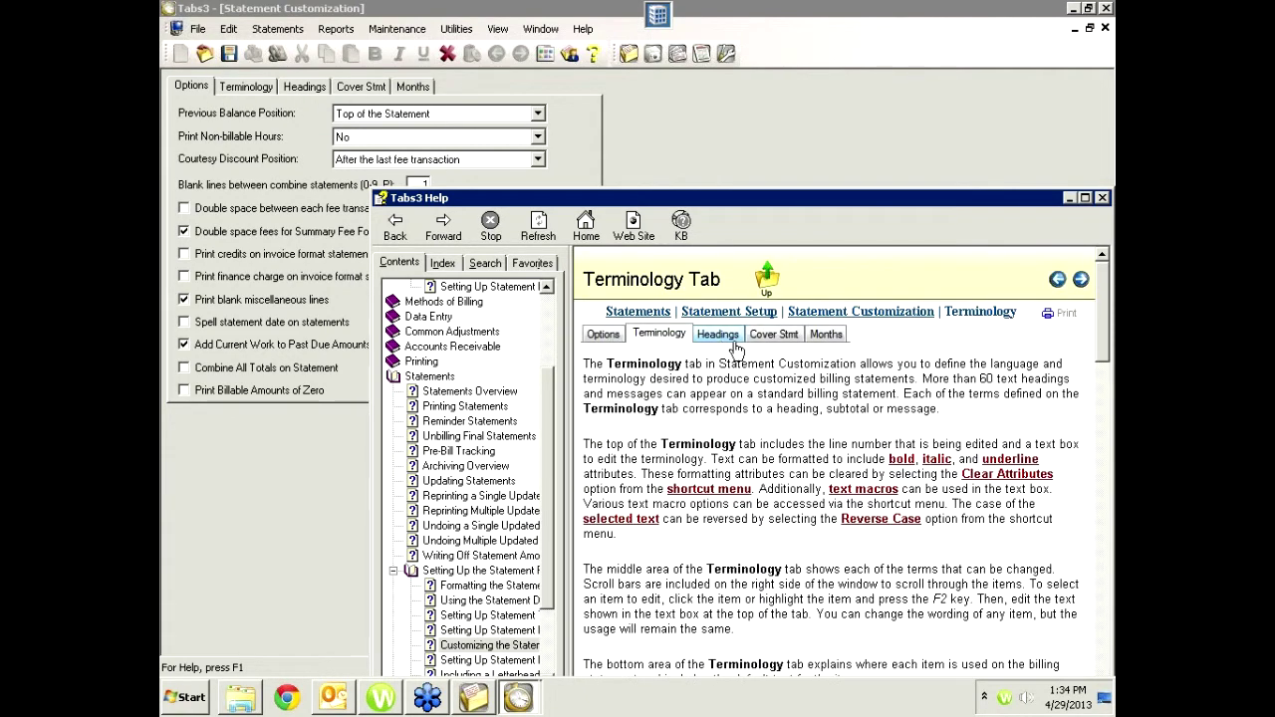
{"action": "left_click", "coordinate": [719, 337]}
{"action": "left_click", "coordinate": [773, 336]}
{"action": "left_click", "coordinate": [825, 335]}
{"action": "left_click", "coordinate": [608, 336]}
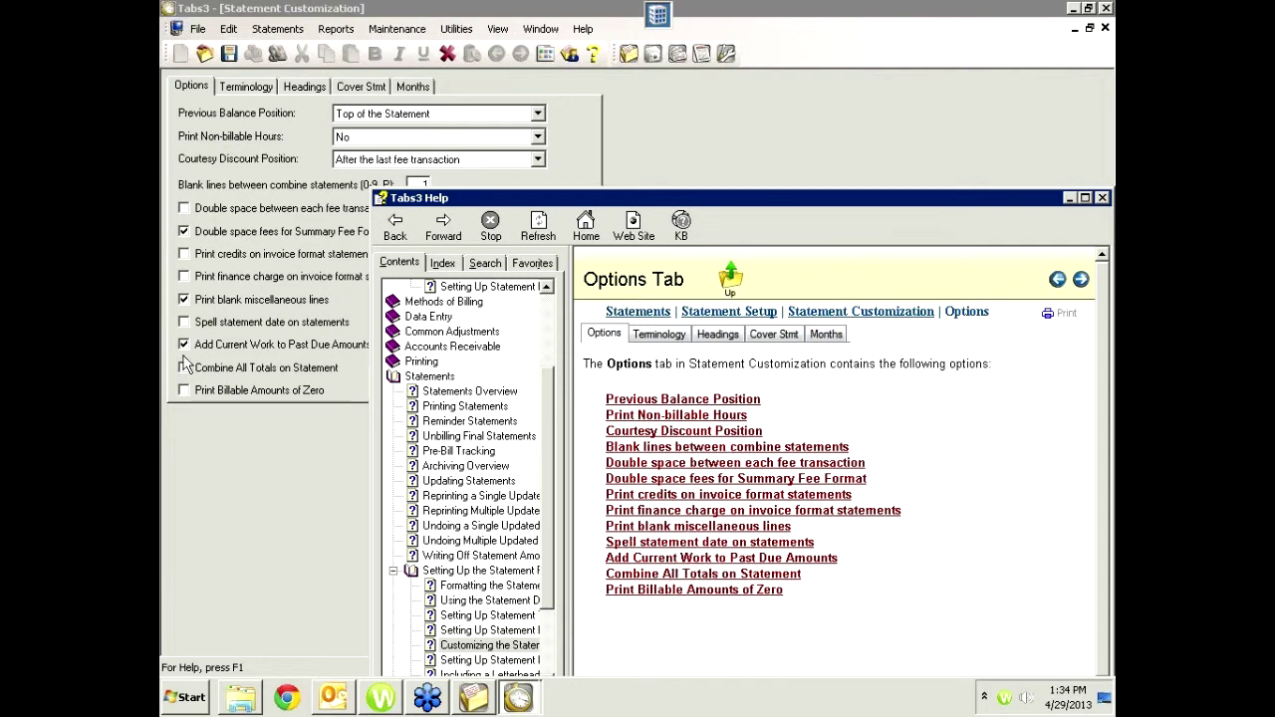
{"action": "left_click", "coordinate": [683, 592]}
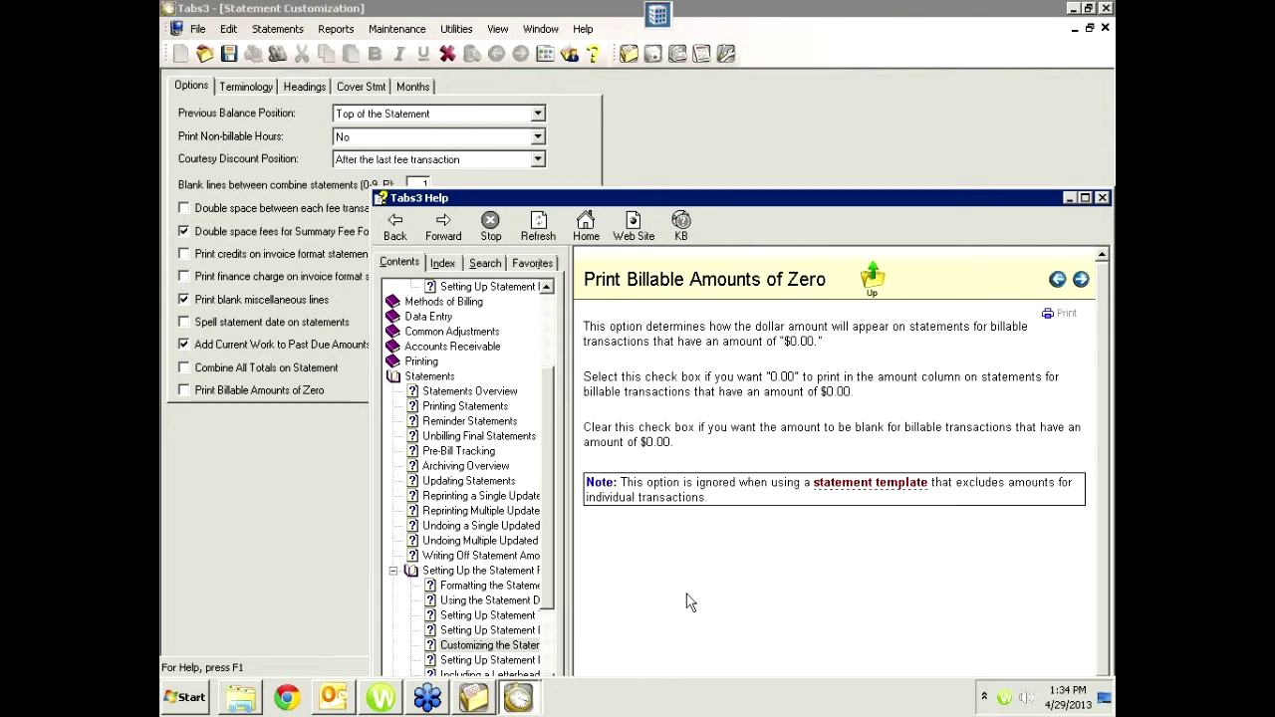
{"action": "left_click", "coordinate": [1102, 198]}
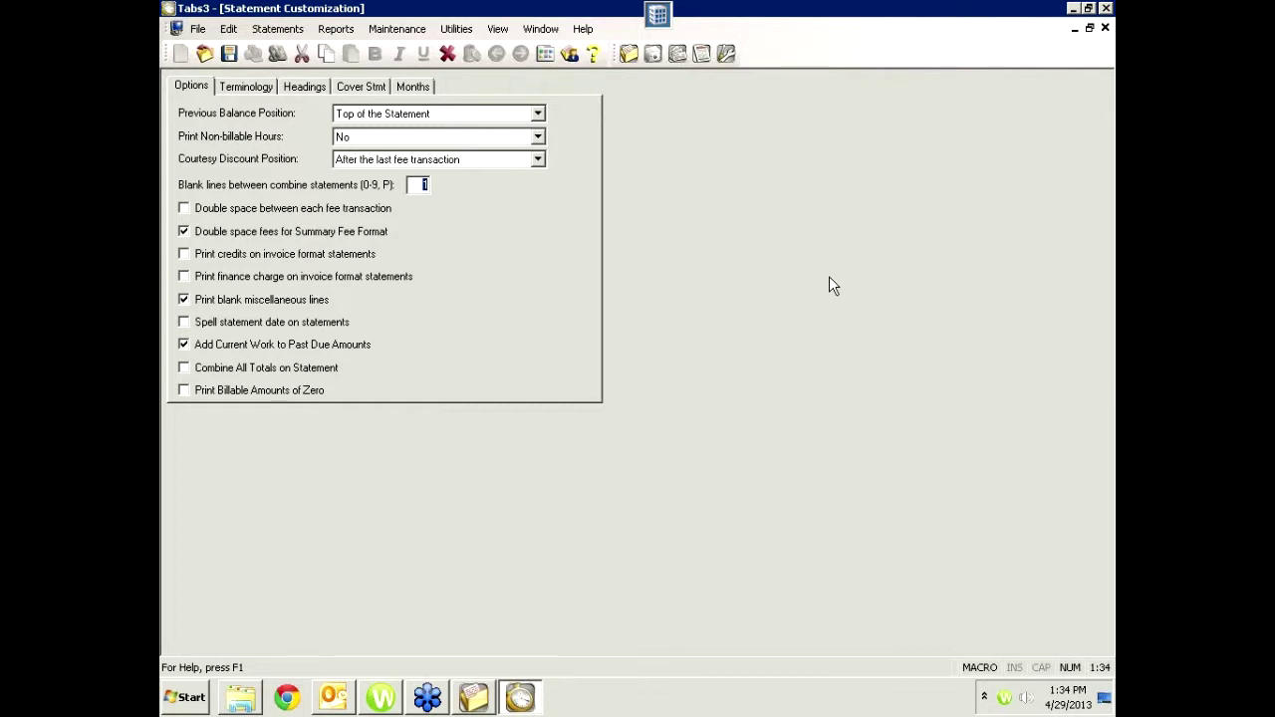
{"action": "left_click", "coordinate": [413, 186]}
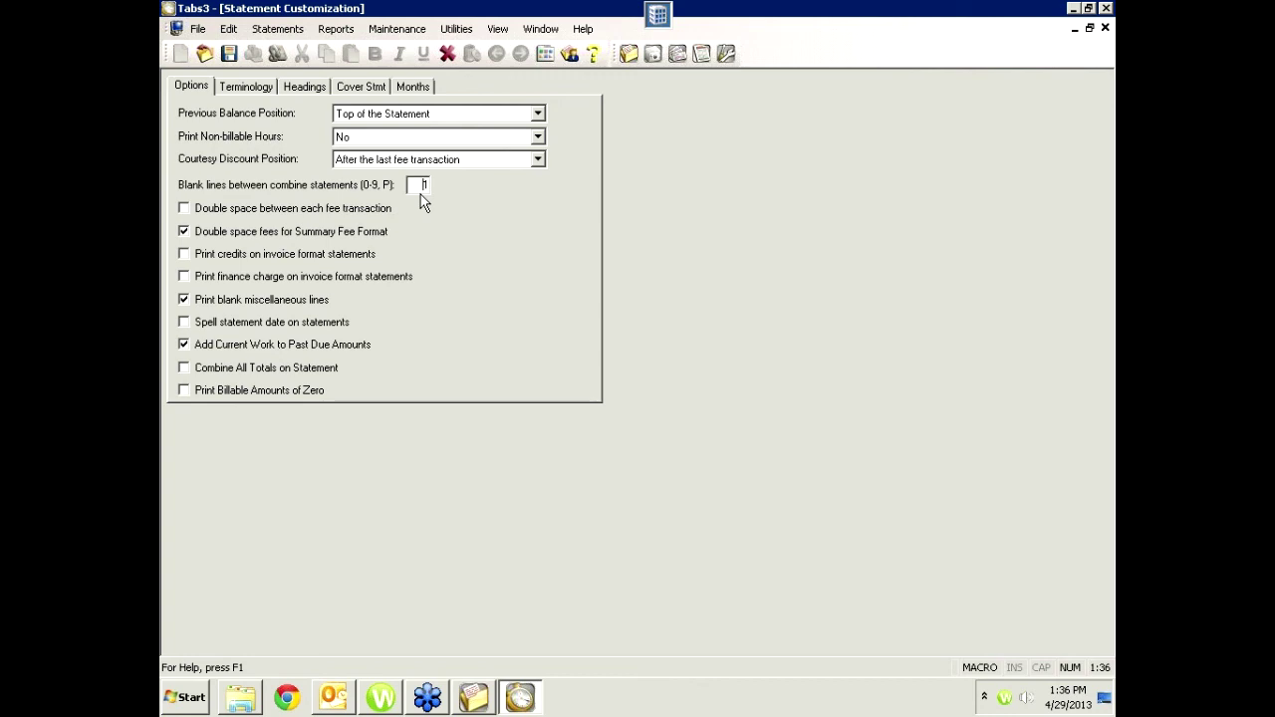
{"action": "left_click", "coordinate": [1102, 233]}
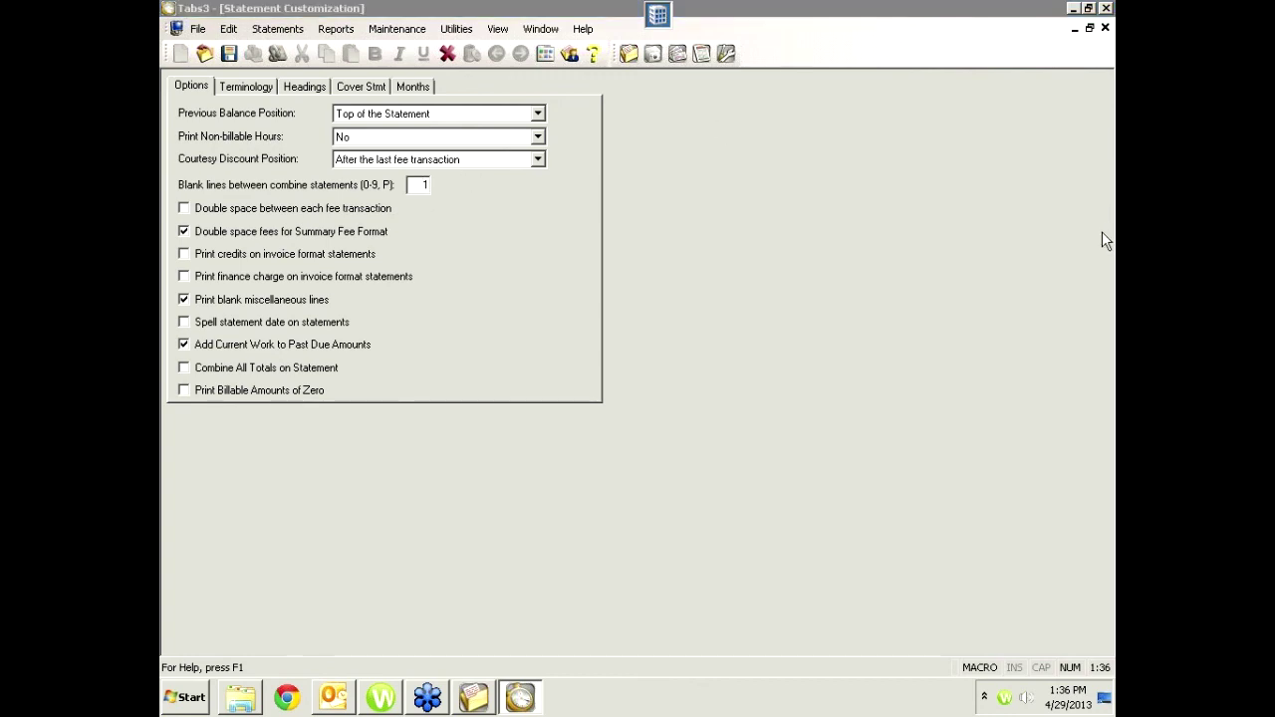